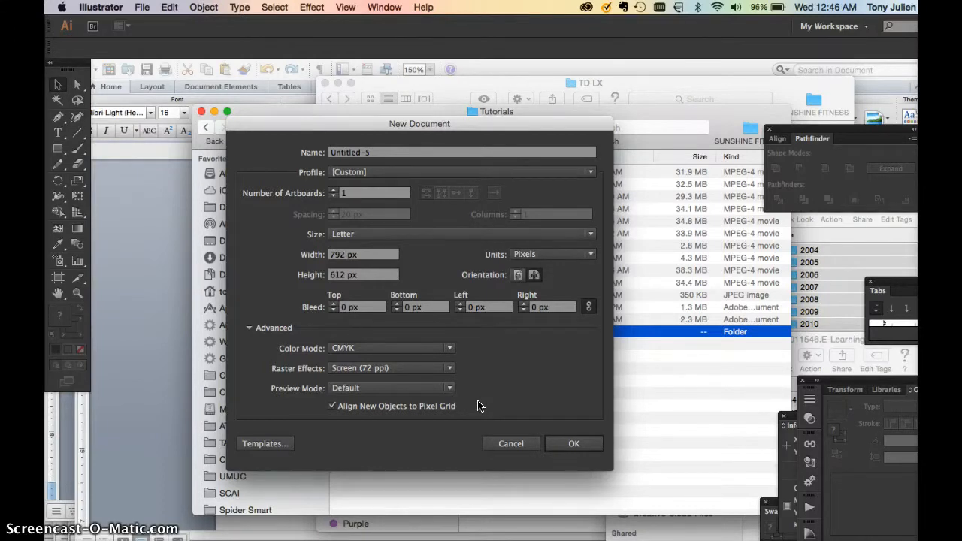
# Create a portrait Letter document in pixels with CMYK color mode and High (300 ppi) raster effects.
pyautogui.moveTo(486, 127); pyautogui.dragTo(551, 97)
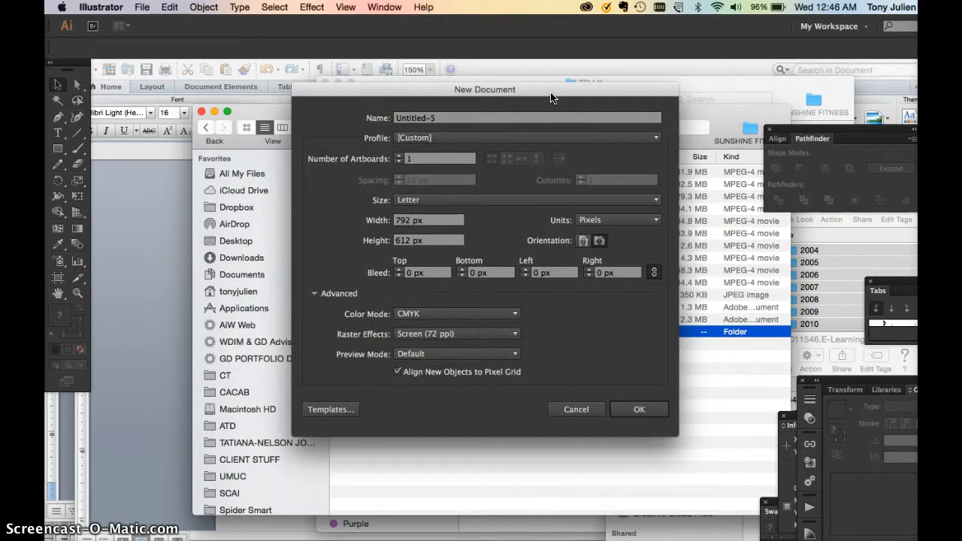
pyautogui.click(444, 315)
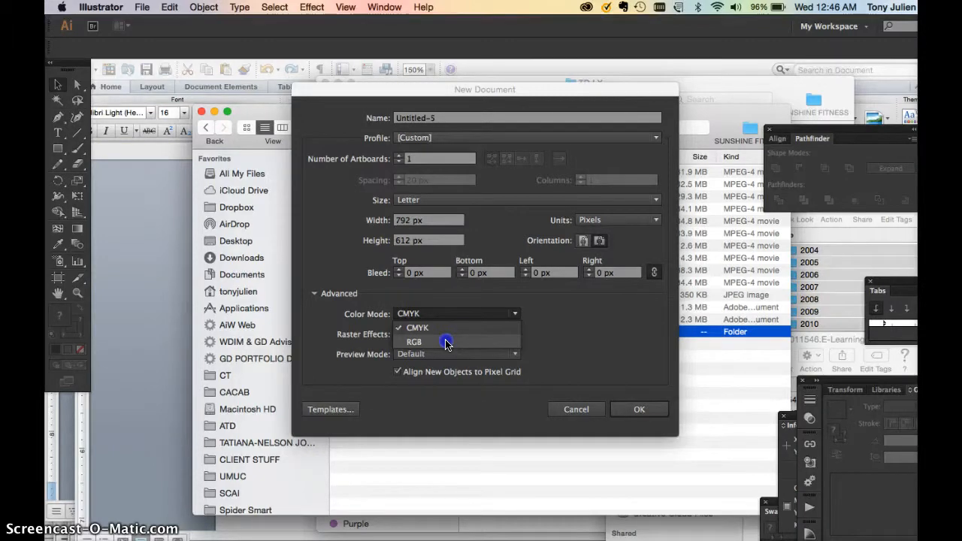
pyautogui.click(444, 328)
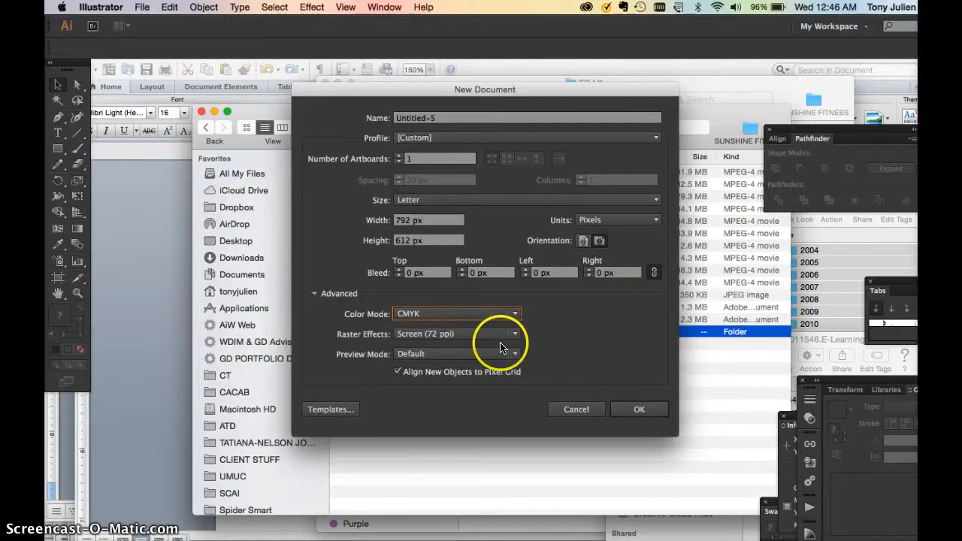
pyautogui.click(474, 335)
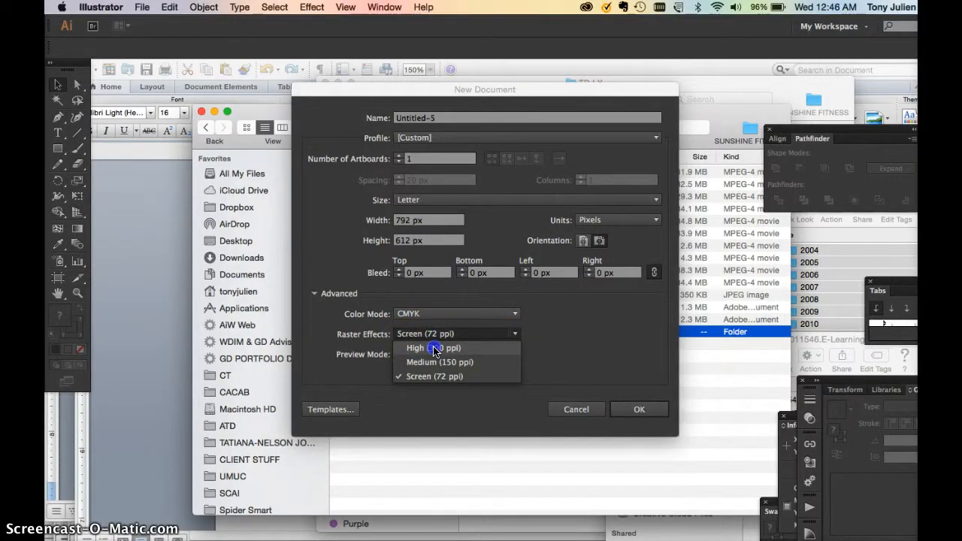
pyautogui.click(435, 349)
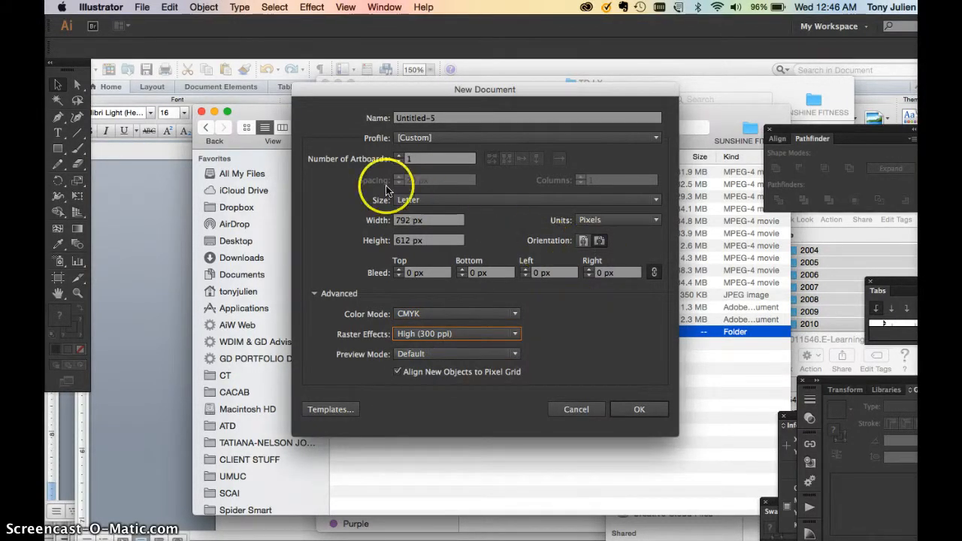
pyautogui.click(584, 241)
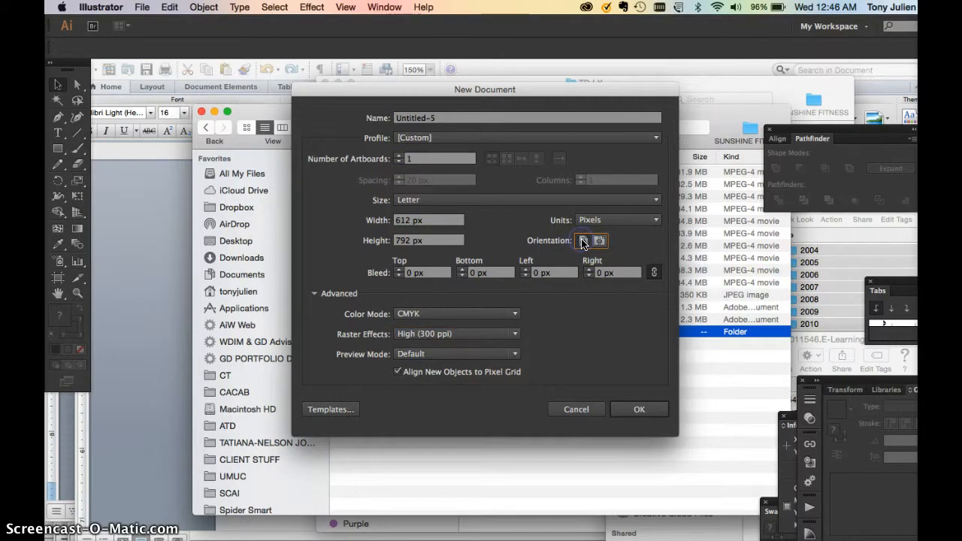
pyautogui.click(628, 409)
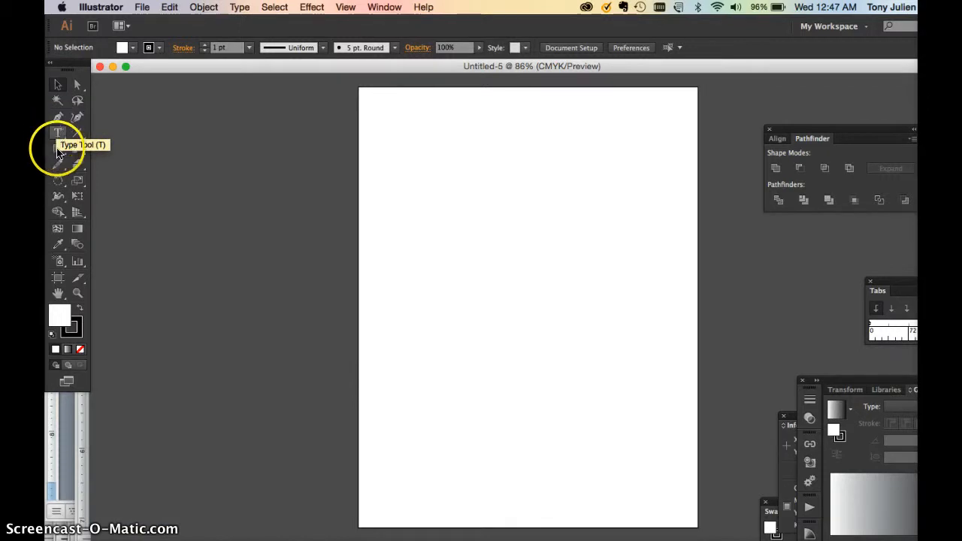
# Draw a rectangle in the upper part of the artboard and choose a medium green in its fill Color Picker.
pyautogui.click(57, 148)
pyautogui.moveTo(414, 128)
pyautogui.mouseDown()
pyautogui.moveTo(416, 140)
pyautogui.moveTo(570, 224)
pyautogui.mouseUp()
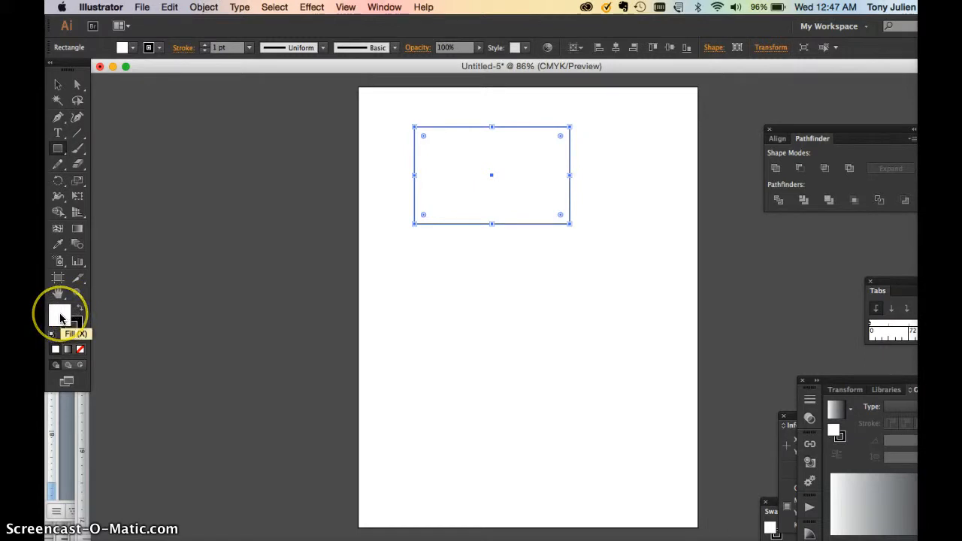
pyautogui.doubleClick(61, 318)
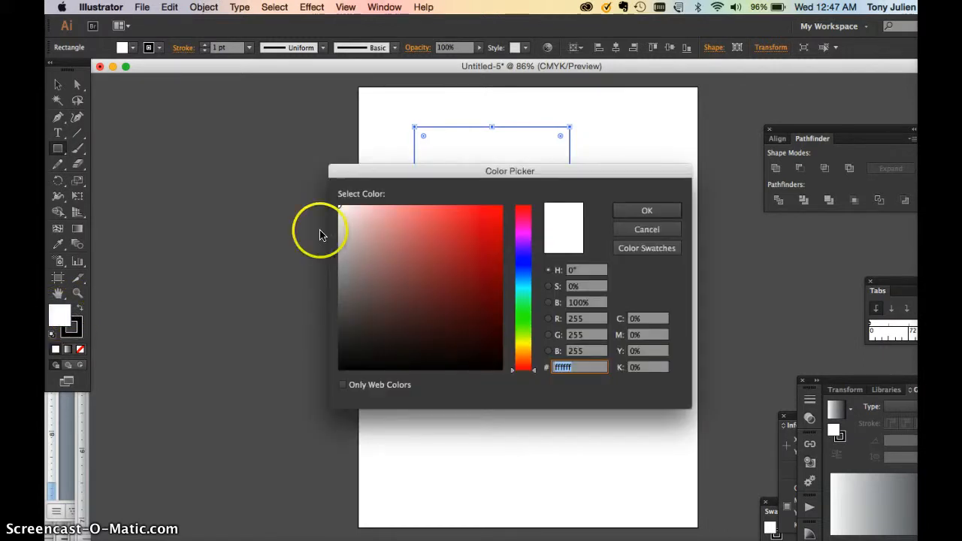
pyautogui.moveTo(418, 172); pyautogui.dragTo(208, 178)
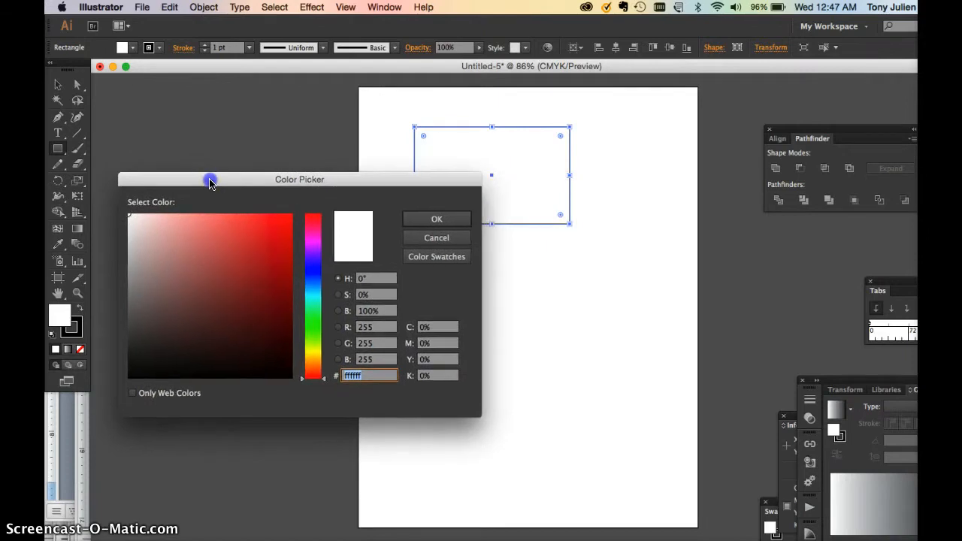
pyautogui.moveTo(267, 252)
pyautogui.mouseDown()
pyautogui.moveTo(260, 275)
pyautogui.moveTo(236, 286)
pyautogui.mouseUp()
pyautogui.moveTo(314, 303); pyautogui.dragTo(279, 317)
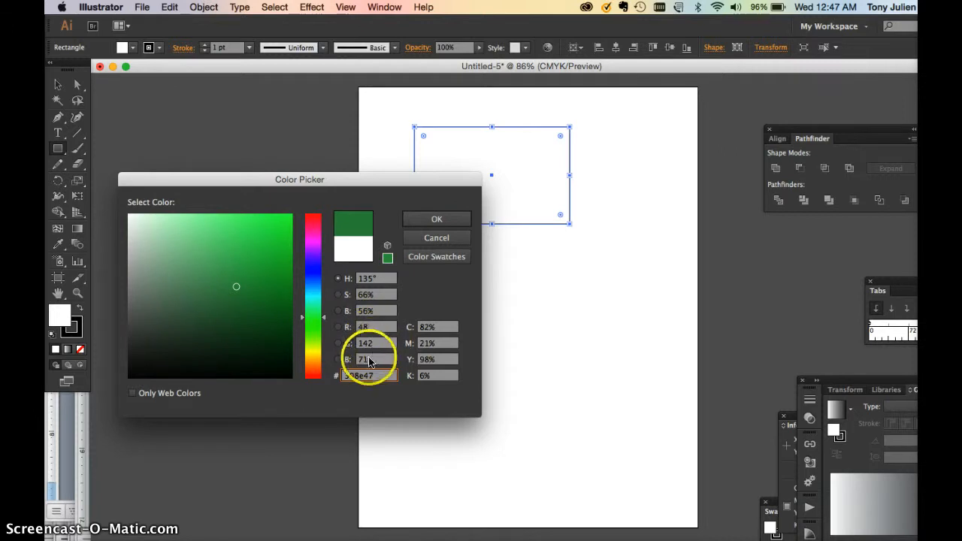
# Set the rectangle's fill to C 100%, M 0%, Y 0%, K 0%.
pyautogui.click(434, 326)
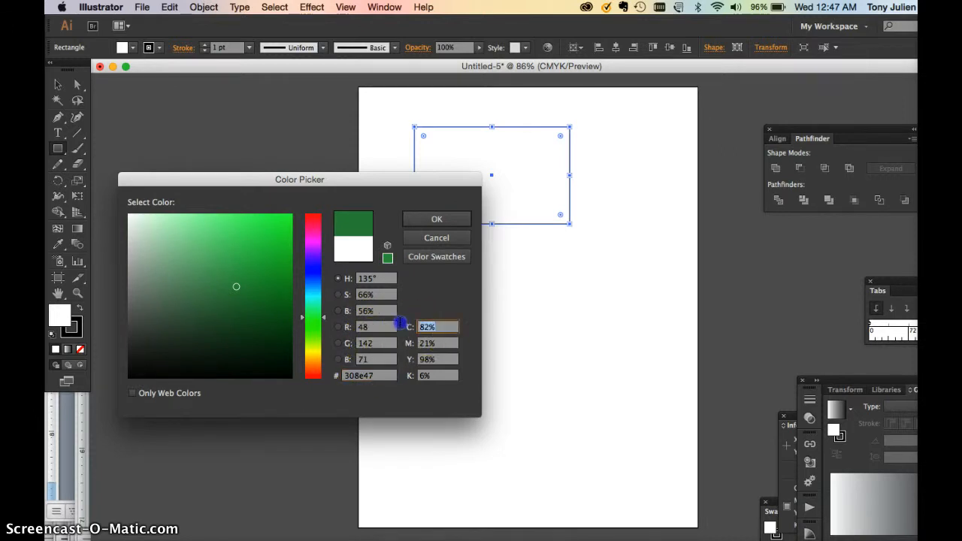
pyautogui.click(429, 342)
pyautogui.write('0')
pyautogui.click(425, 361)
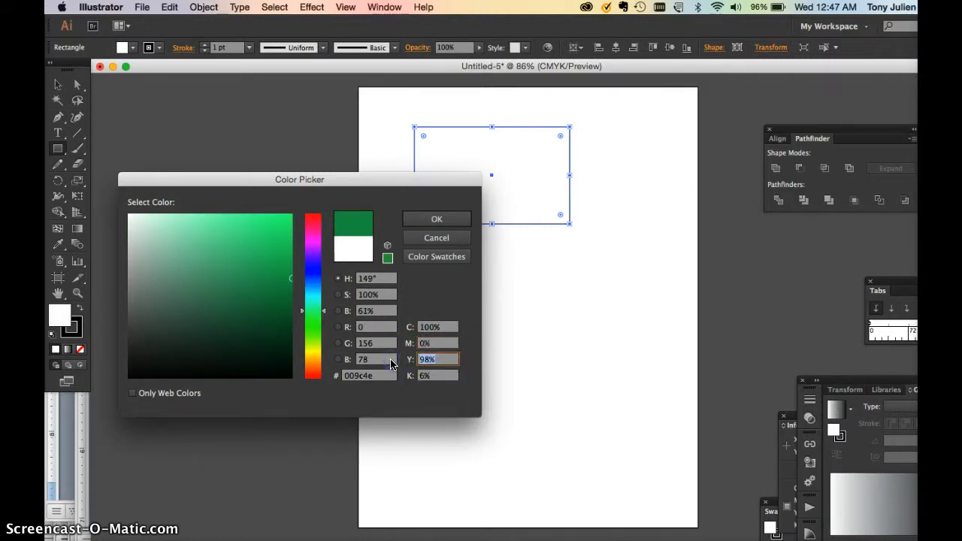
pyautogui.write('0')
pyautogui.click(408, 378)
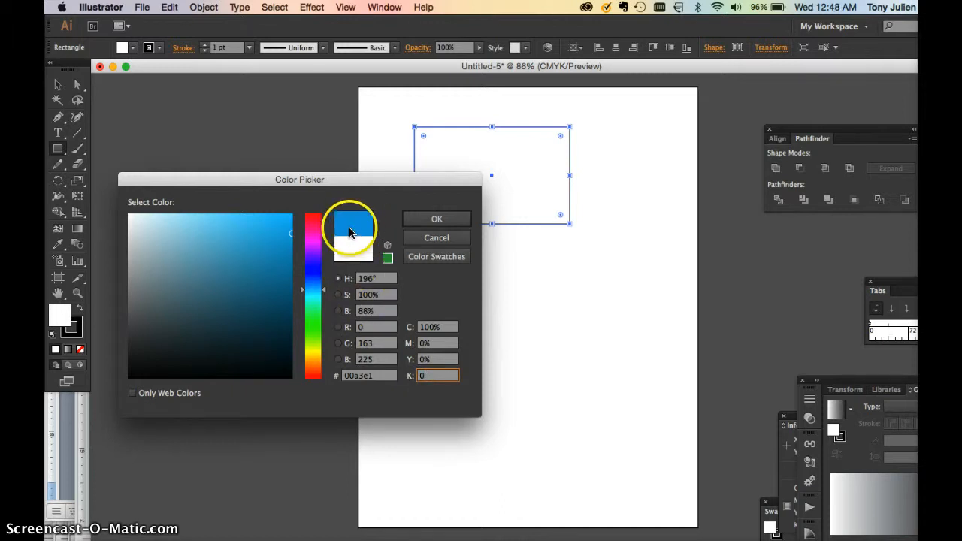
pyautogui.click(424, 221)
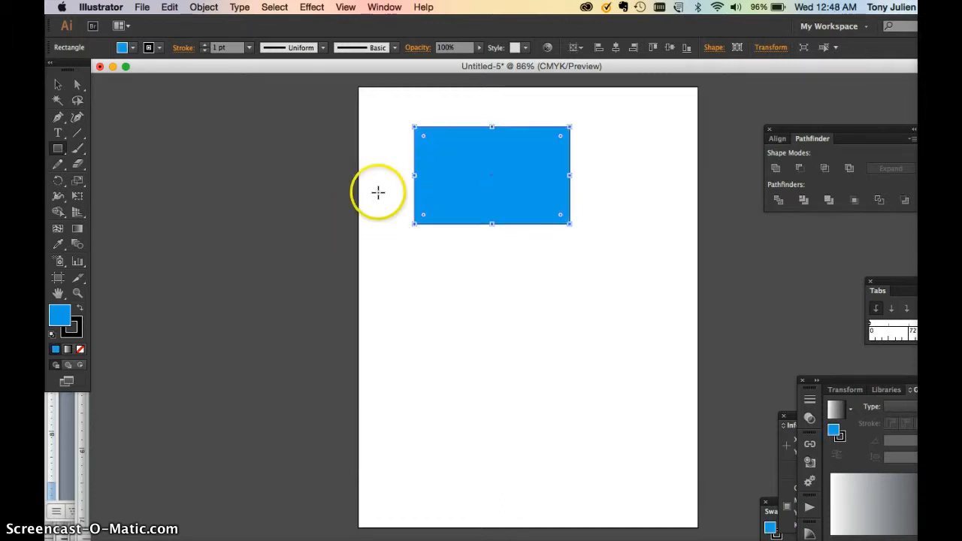
# Save the rectangle's cyan fill as a new swatch, try the yellow swatch on the rectangle and reapply the new cyan swatch.
pyautogui.moveTo(773, 503); pyautogui.dragTo(469, 263)
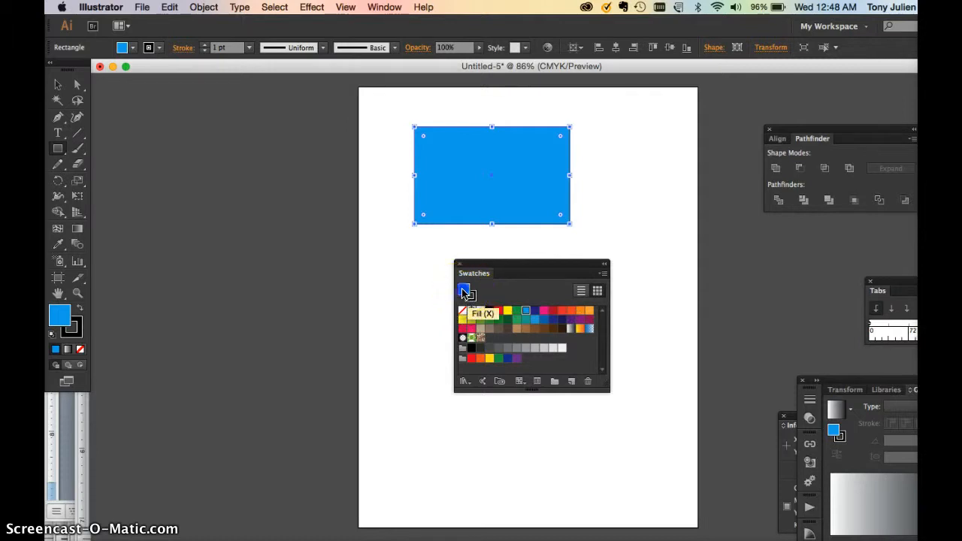
pyautogui.moveTo(464, 292); pyautogui.dragTo(492, 341)
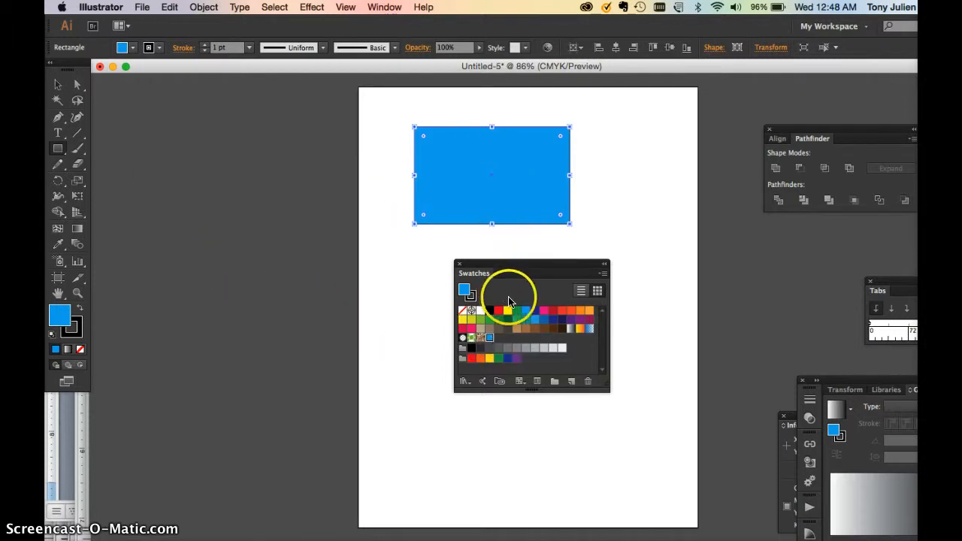
pyautogui.click(508, 311)
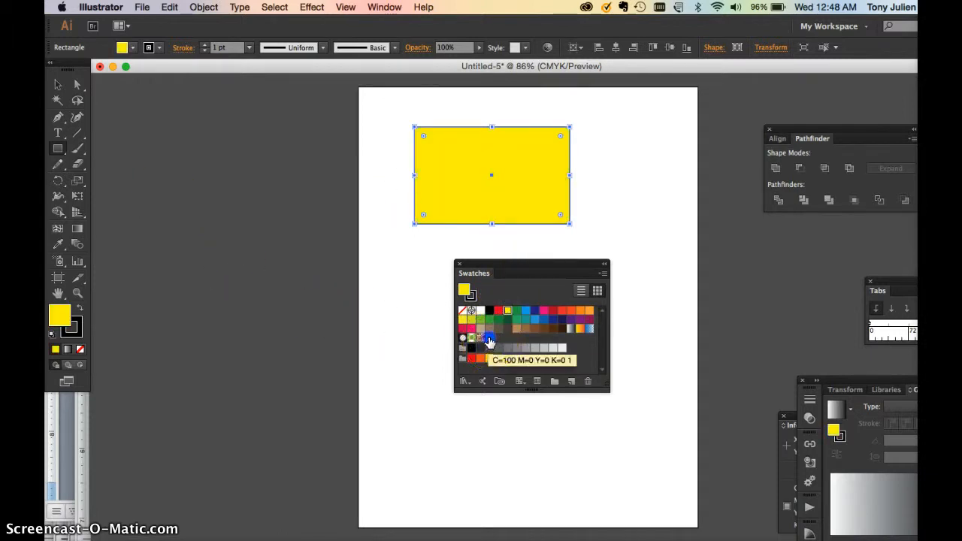
pyautogui.click(490, 340)
# Place the Swatches panel beside the rectangle, make it taller and deselect the rectangle.
pyautogui.moveTo(499, 268); pyautogui.dragTo(632, 130)
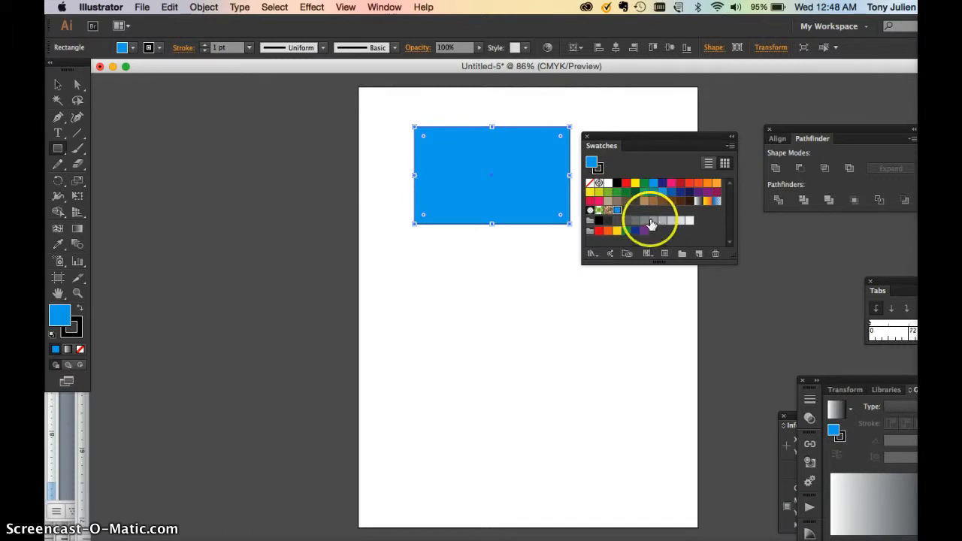
pyautogui.moveTo(733, 259); pyautogui.dragTo(733, 342)
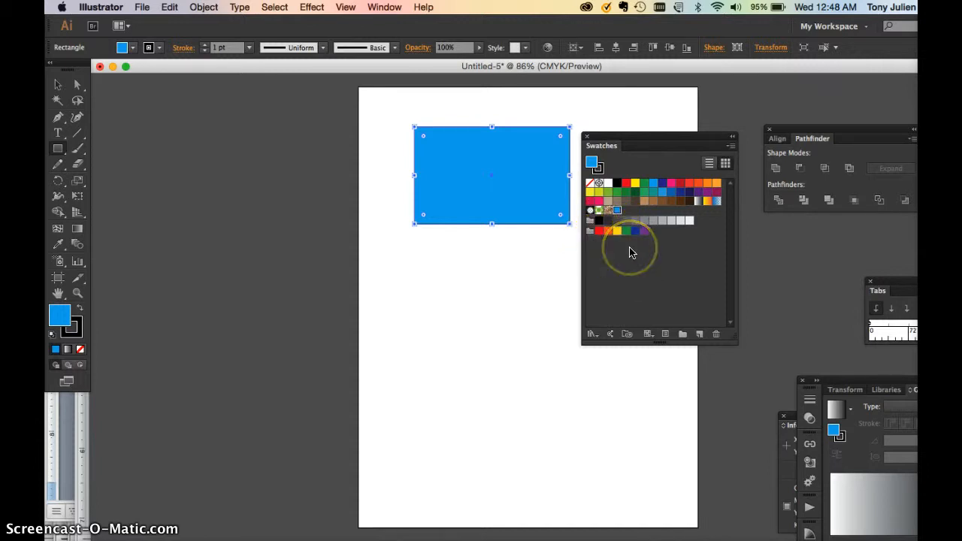
pyautogui.moveTo(617, 141)
pyautogui.mouseDown()
pyautogui.moveTo(625, 185)
pyautogui.moveTo(620, 134)
pyautogui.mouseUp()
pyautogui.click(58, 84)
pyautogui.click(392, 288)
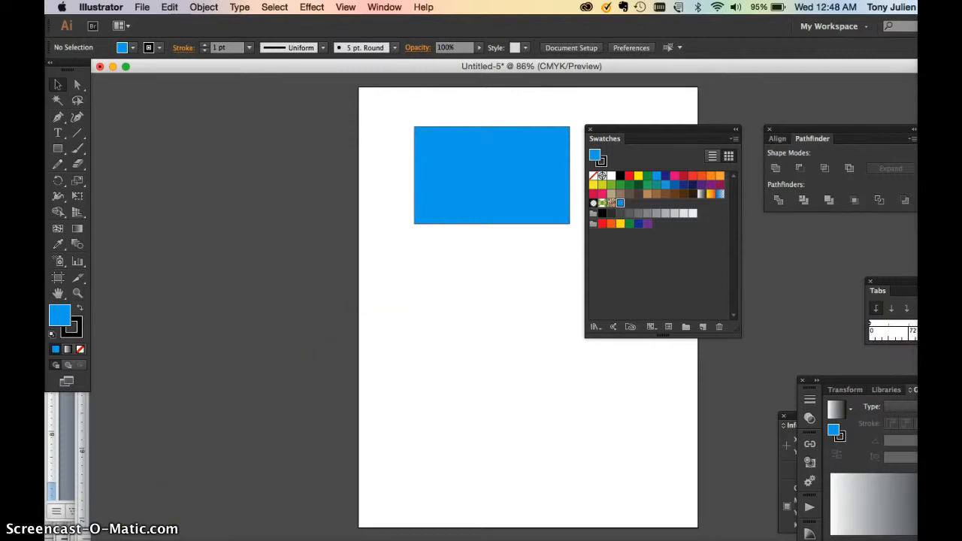
# Start placing a file and browse to the Illustration Graphics folder inside UMUC.
pyautogui.click(141, 6)
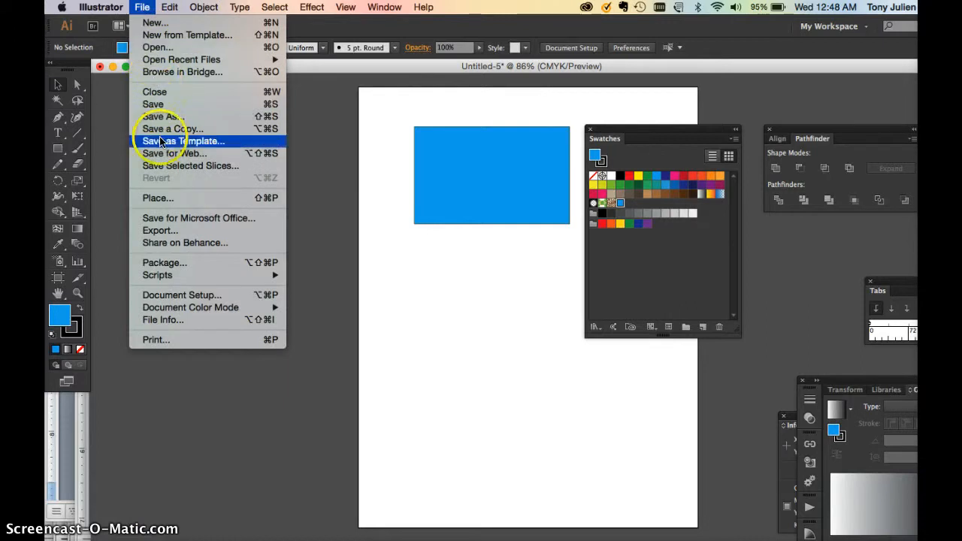
pyautogui.click(161, 201)
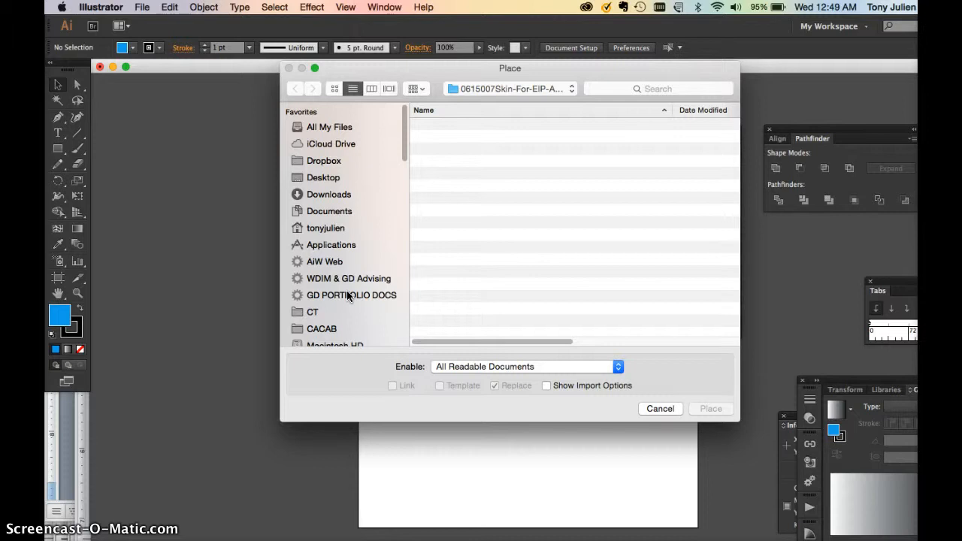
pyautogui.click(446, 282)
pyautogui.scroll(-10, 346, 301)
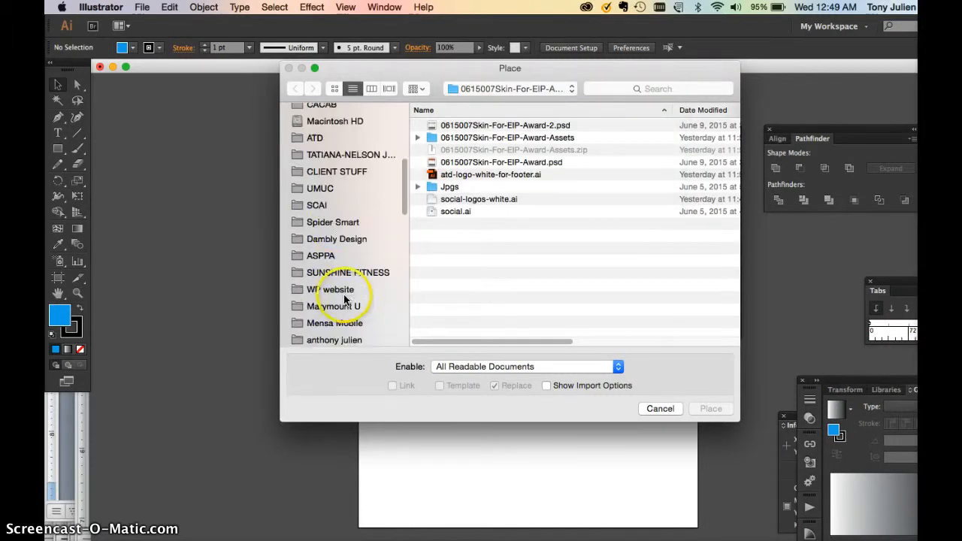
pyautogui.click(319, 188)
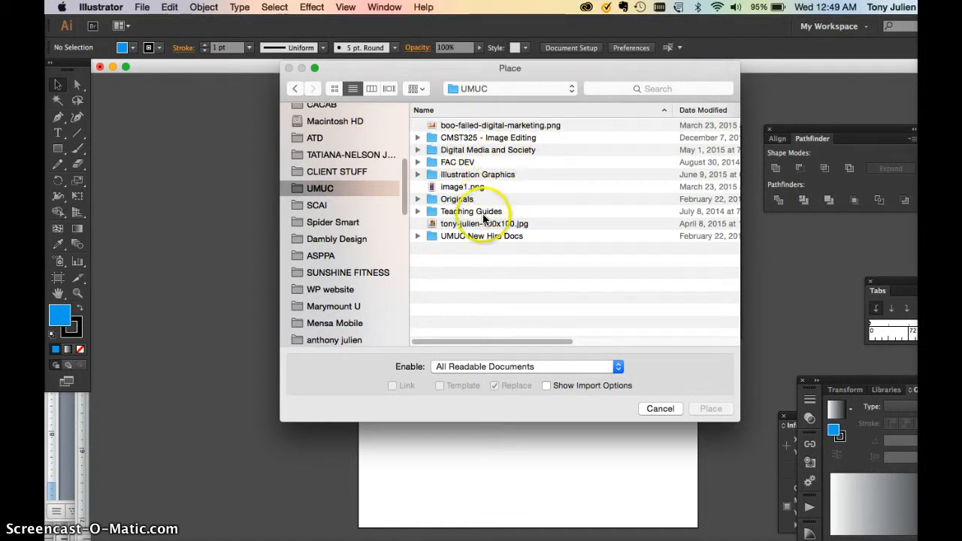
pyautogui.doubleClick(482, 174)
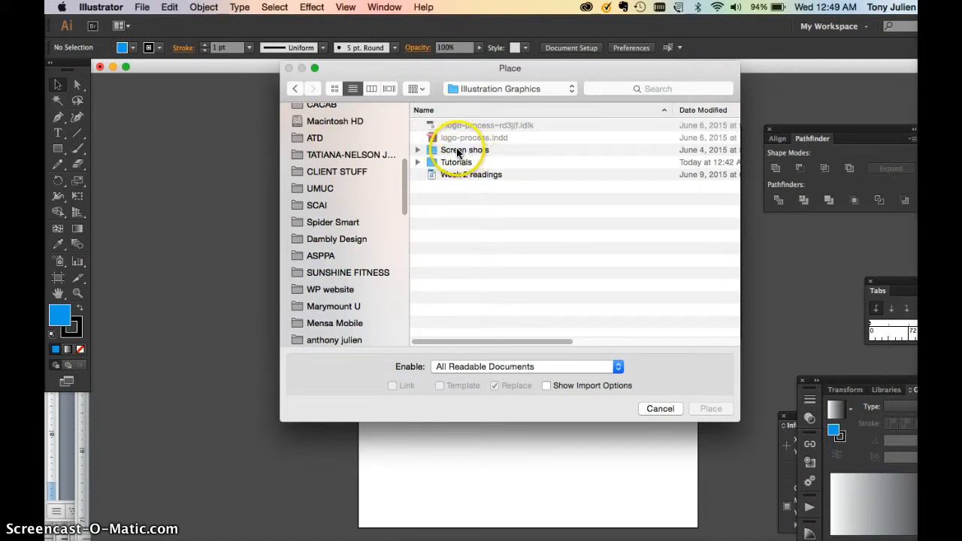
# Expand the Tutorials, Screen shots and Workspaces folders and preview the Workspaces image Screen Shot 2015-06-03 at 6.58.41 AM.
pyautogui.click(418, 162)
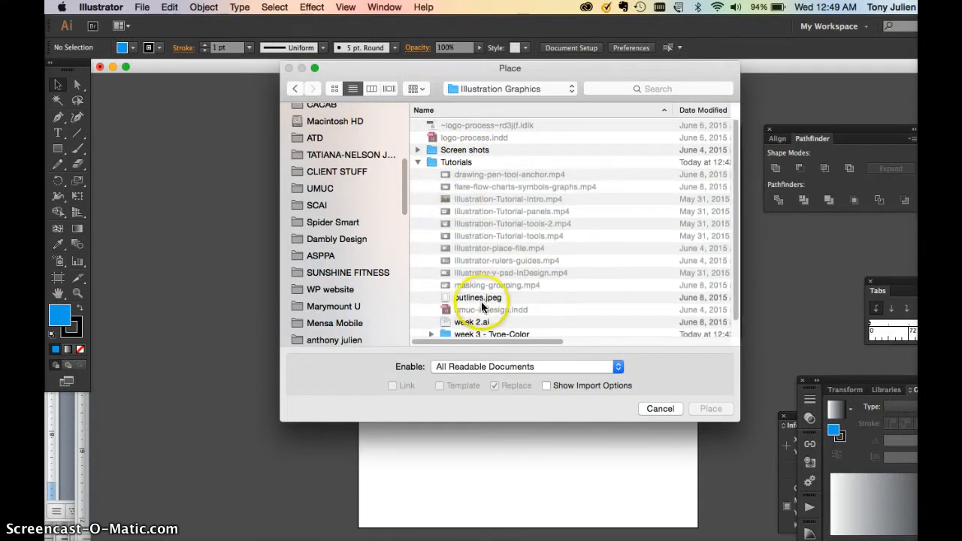
pyautogui.scroll(-2, 481, 306)
pyautogui.click(418, 137)
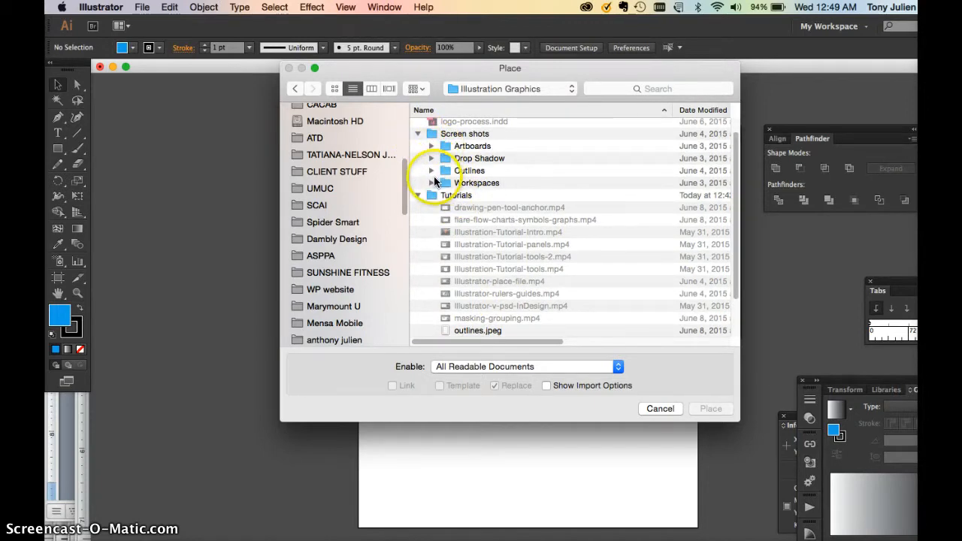
pyautogui.click(432, 183)
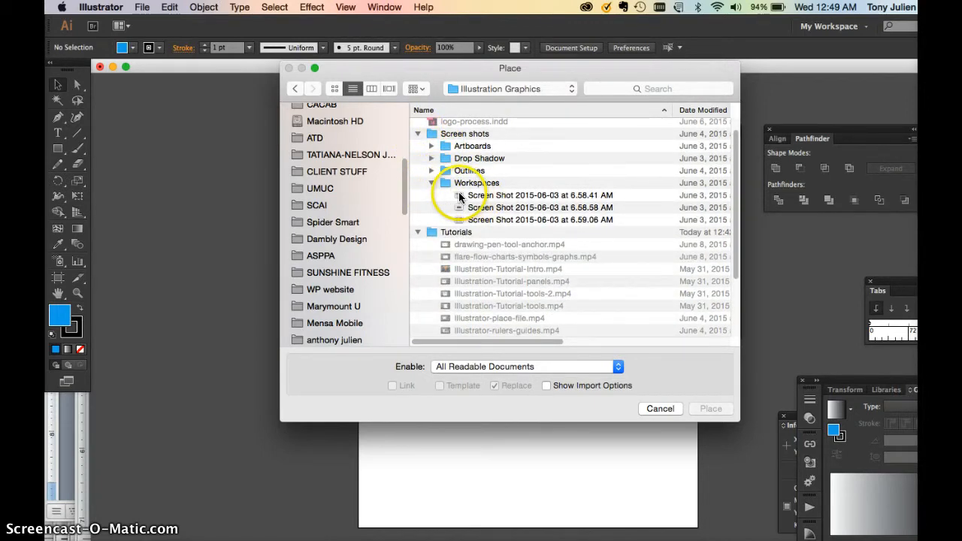
pyautogui.click(460, 197)
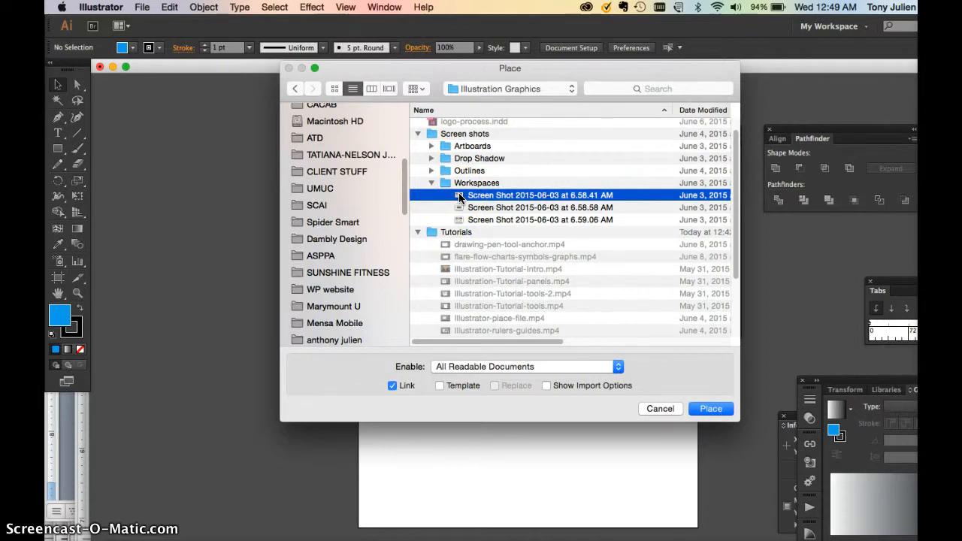
pyautogui.press('space')
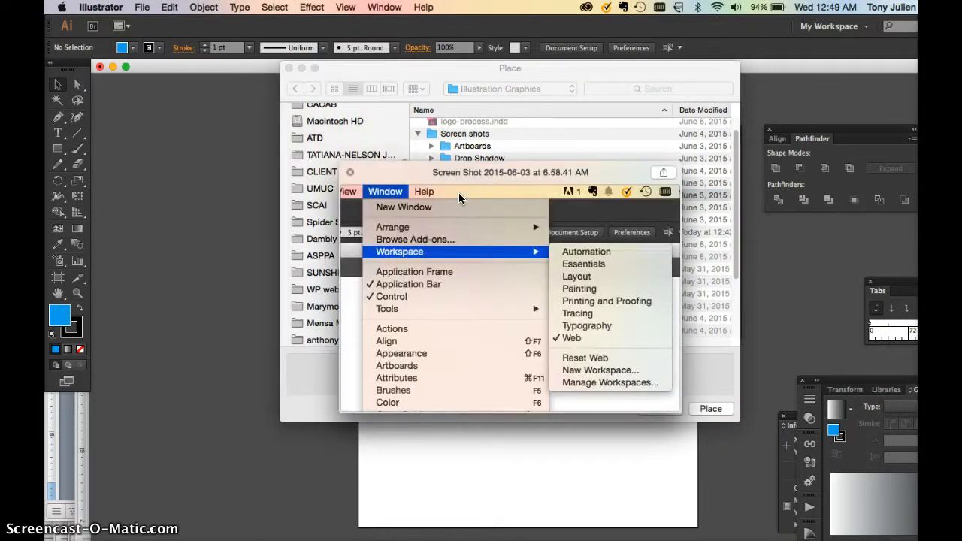
pyautogui.press('space')
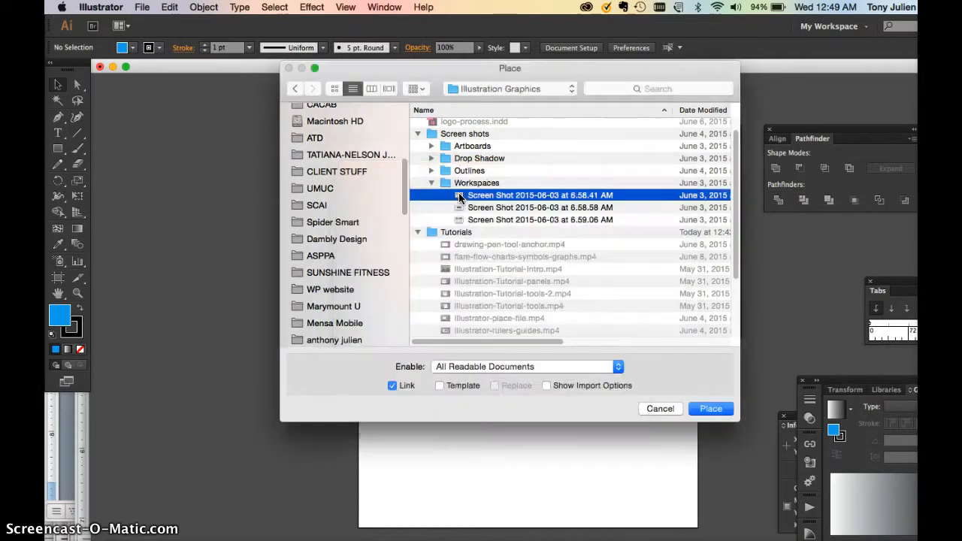
# Expand the Artboards folder and preview the image Screen Shot 2015-06-03 at 7.18.20 AM.
pyautogui.click(433, 146)
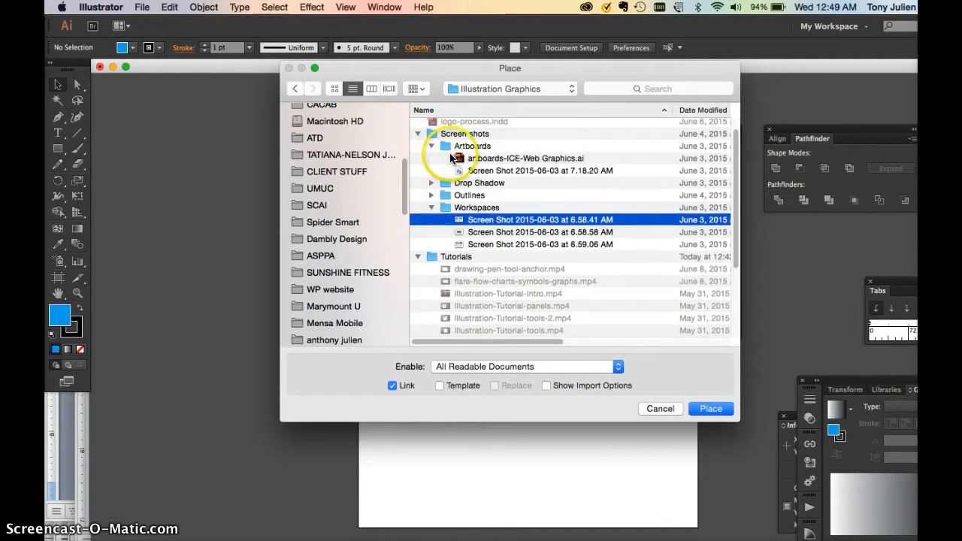
pyautogui.click(460, 172)
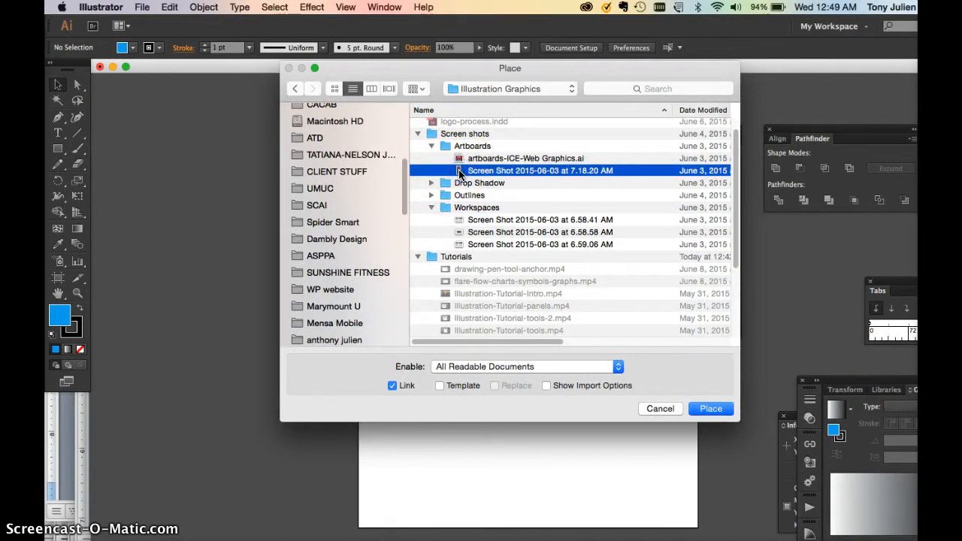
pyautogui.press('space')
pyautogui.press('space')
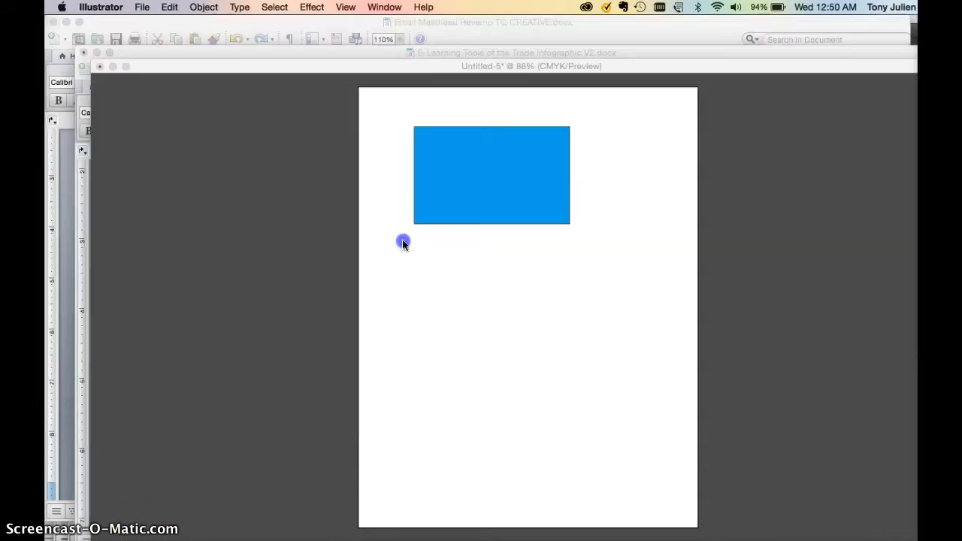
# Cancel the current file choice, place image1.png from the UMUC folder as a linked file, and scale it down at the artboard's left edge.
pyautogui.press('Tab')
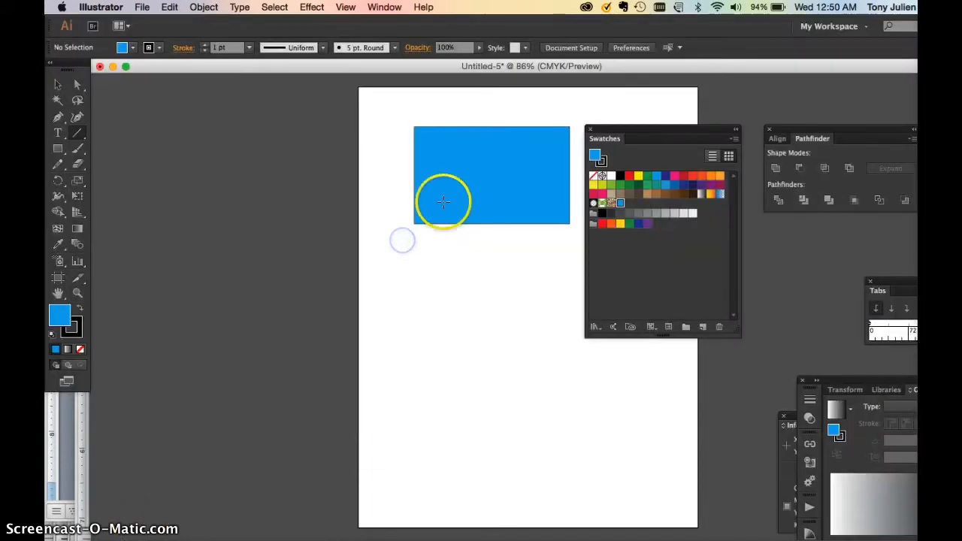
pyautogui.click(142, 6)
pyautogui.click(154, 198)
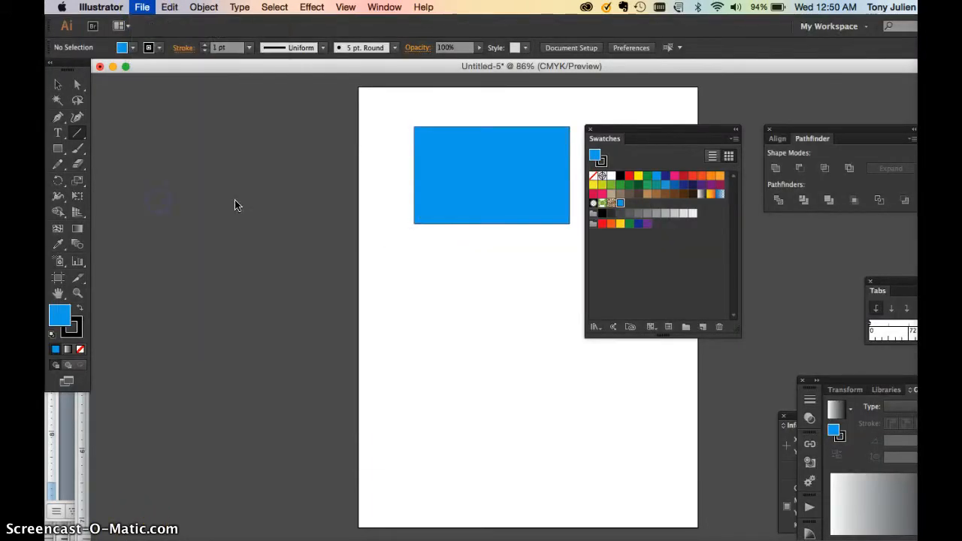
pyautogui.click(455, 187)
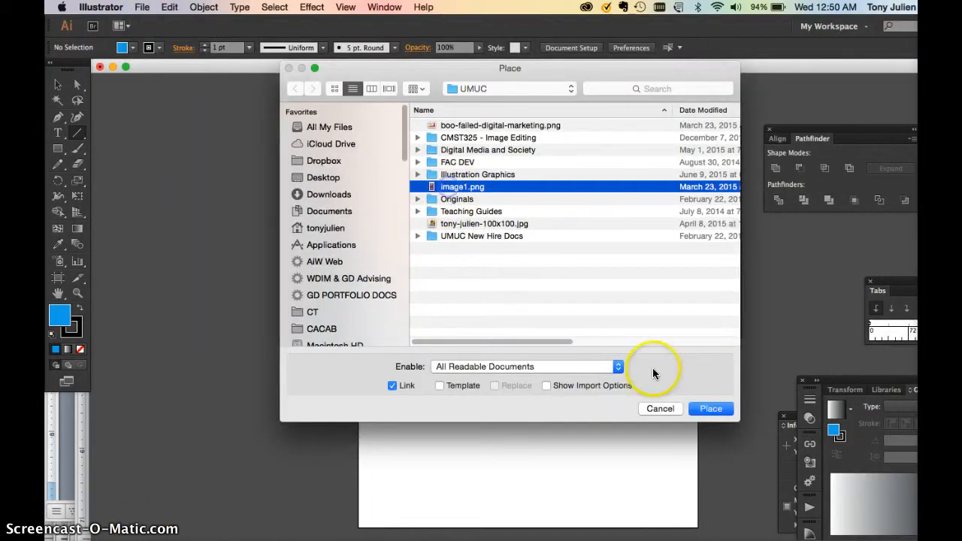
pyautogui.click(710, 408)
pyautogui.click(350, 113)
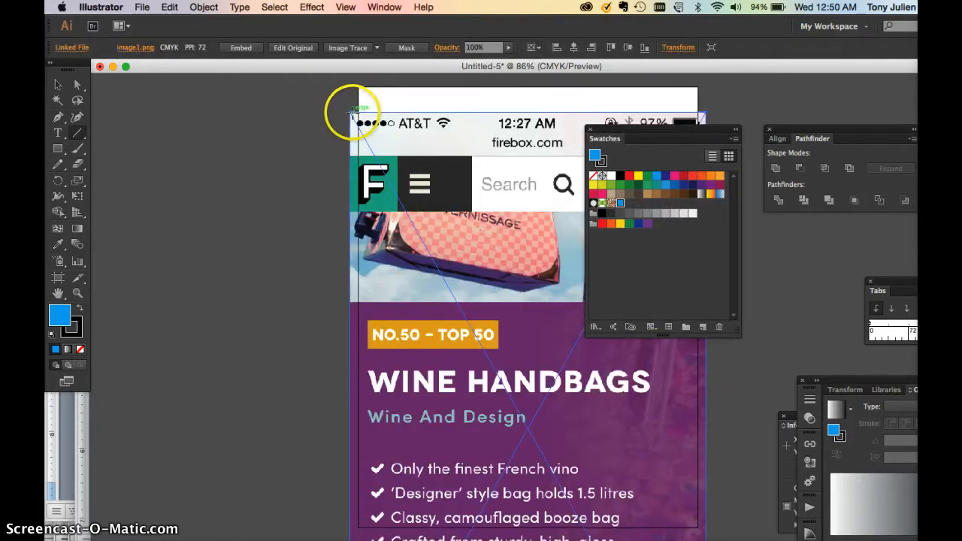
pyautogui.click(57, 85)
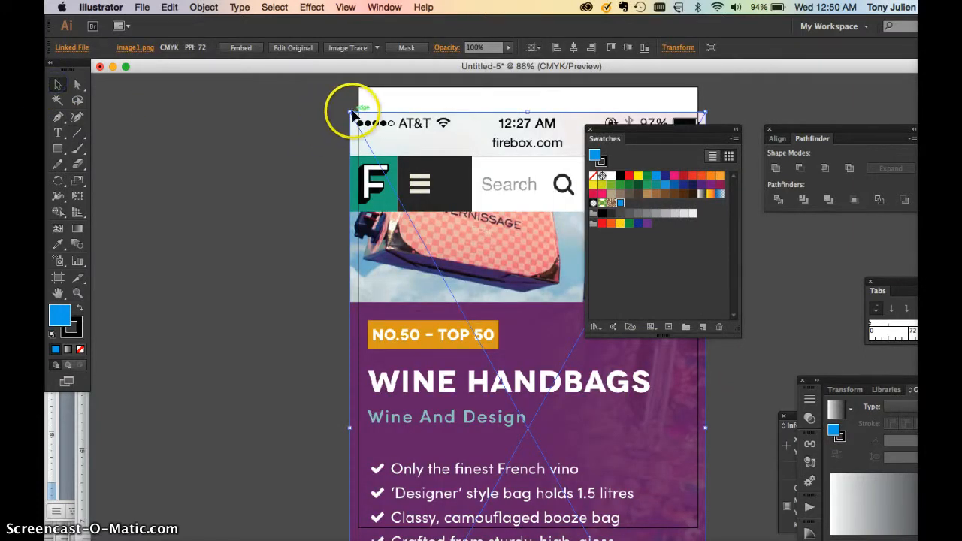
pyautogui.moveTo(354, 113); pyautogui.dragTo(220, 115)
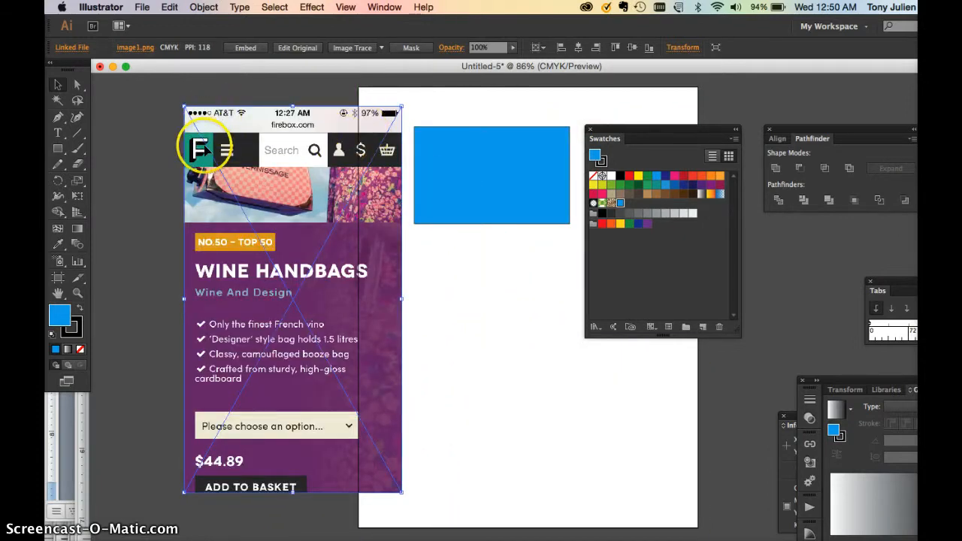
# Move the Swatches panel off the artboard, fill the rectangle with the logo's teal using the Eyedropper, and check its Color Picker values.
pyautogui.click(58, 244)
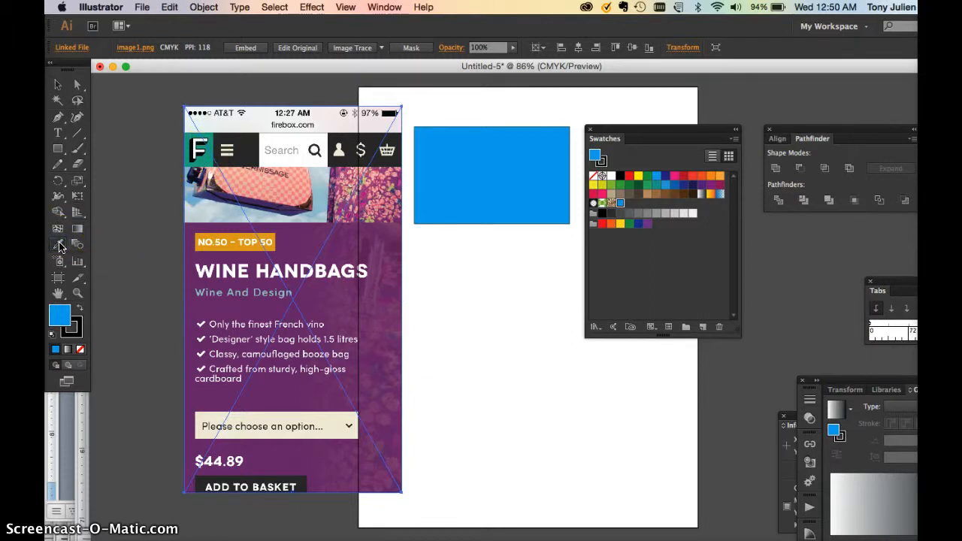
pyautogui.click(58, 84)
pyautogui.click(497, 170)
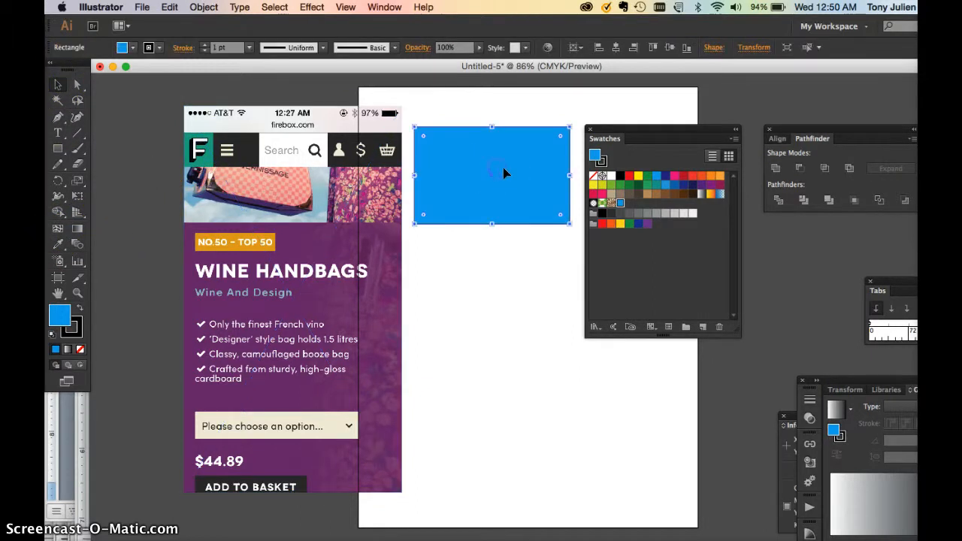
pyautogui.moveTo(614, 132); pyautogui.dragTo(785, 236)
pyautogui.click(60, 244)
pyautogui.click(192, 156)
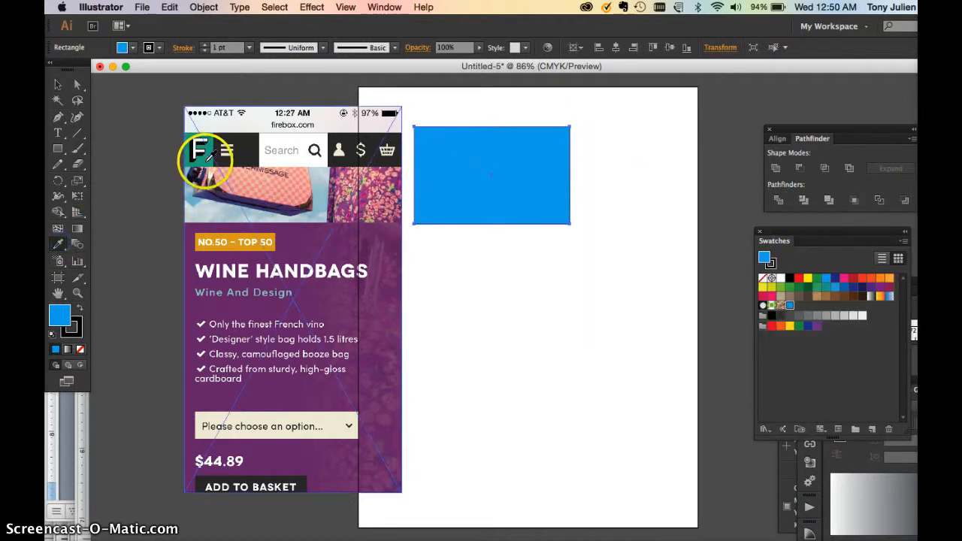
pyautogui.click(200, 157)
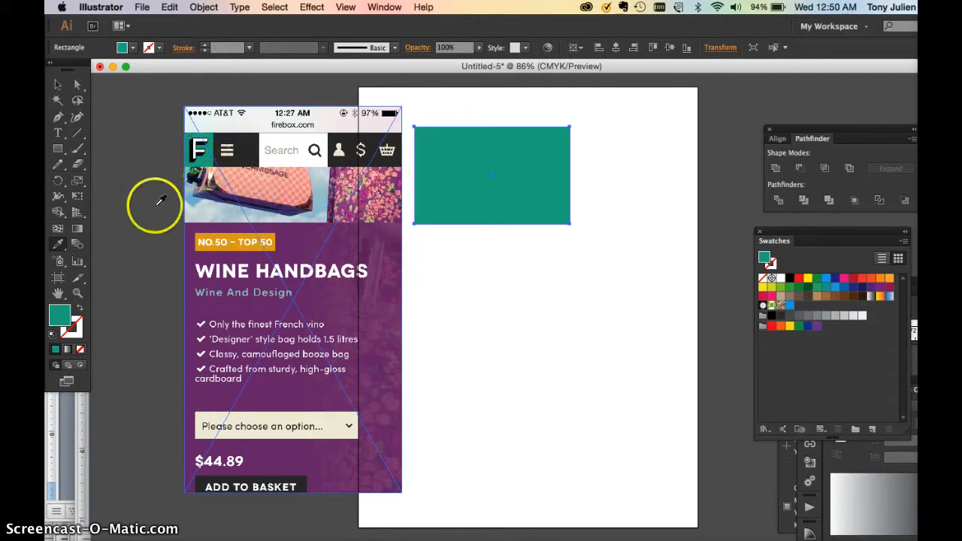
pyautogui.doubleClick(60, 314)
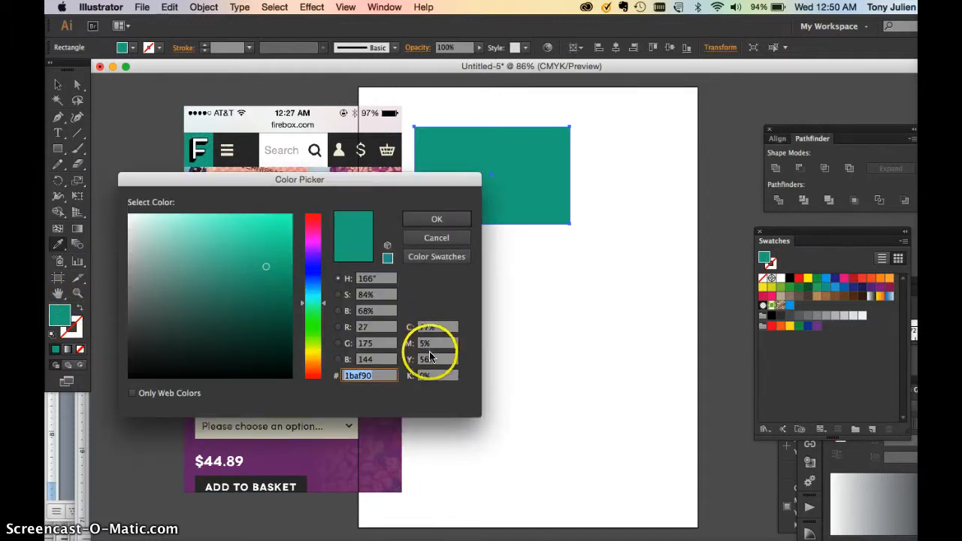
pyautogui.click(430, 221)
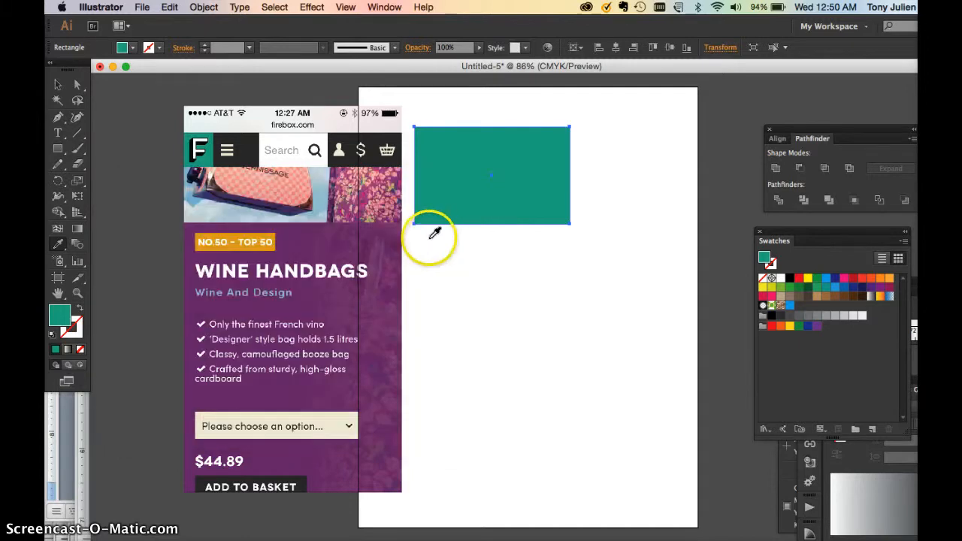
# Sample the image's dark purple, black header, white search field, orange label and purple background in turn onto the rectangle with the Eyedropper.
pyautogui.click(367, 248)
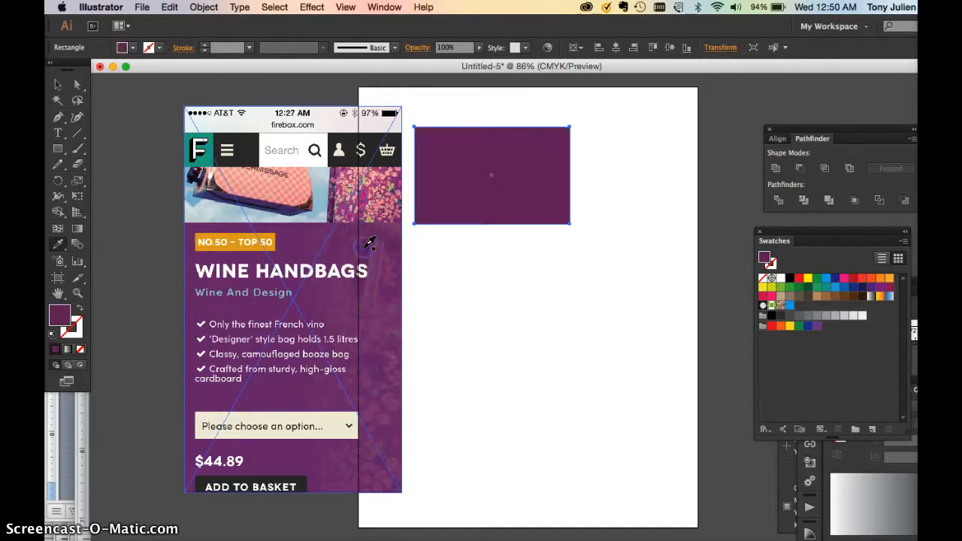
pyautogui.click(380, 149)
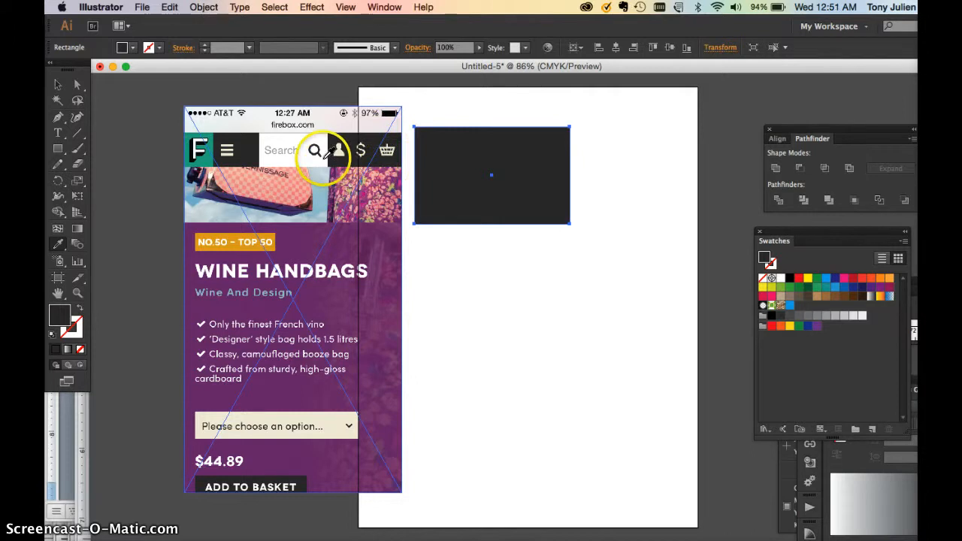
pyautogui.click(268, 151)
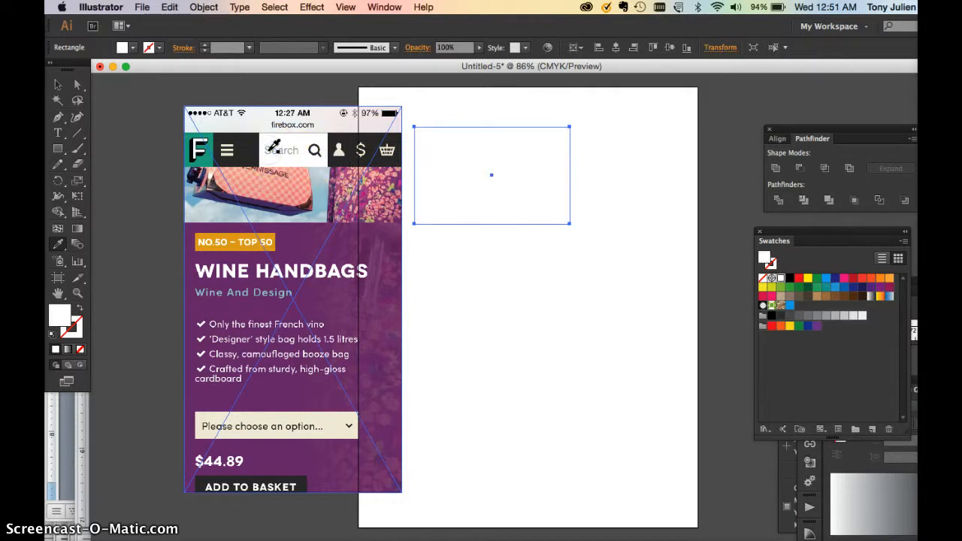
pyautogui.click(235, 239)
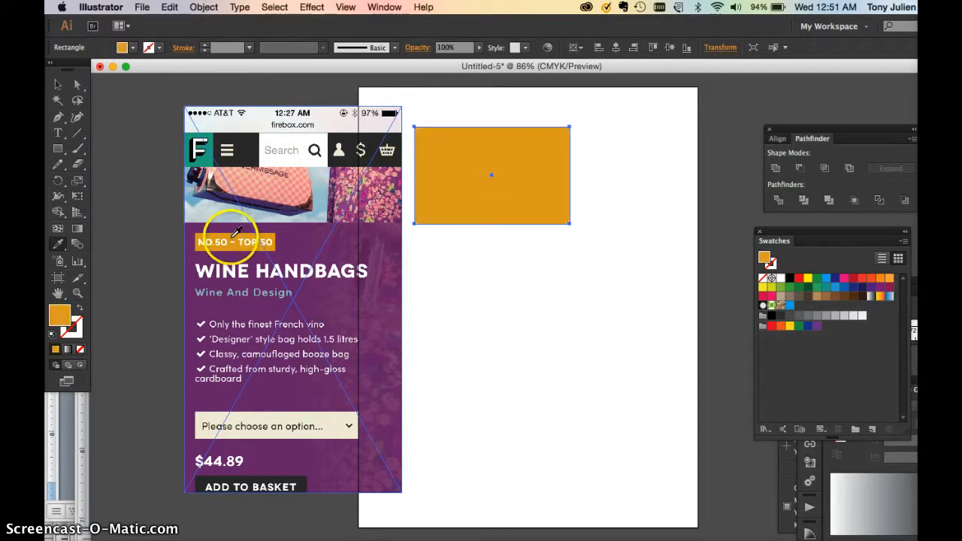
pyautogui.click(203, 399)
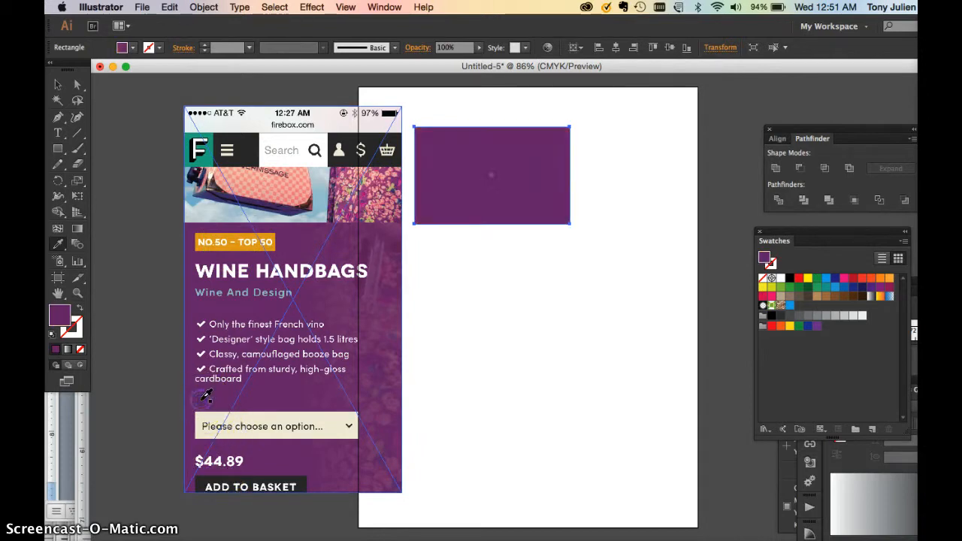
# Sample the logo's teal onto the rectangle again with the Eyedropper and return to the Selection tool.
pyautogui.click(60, 86)
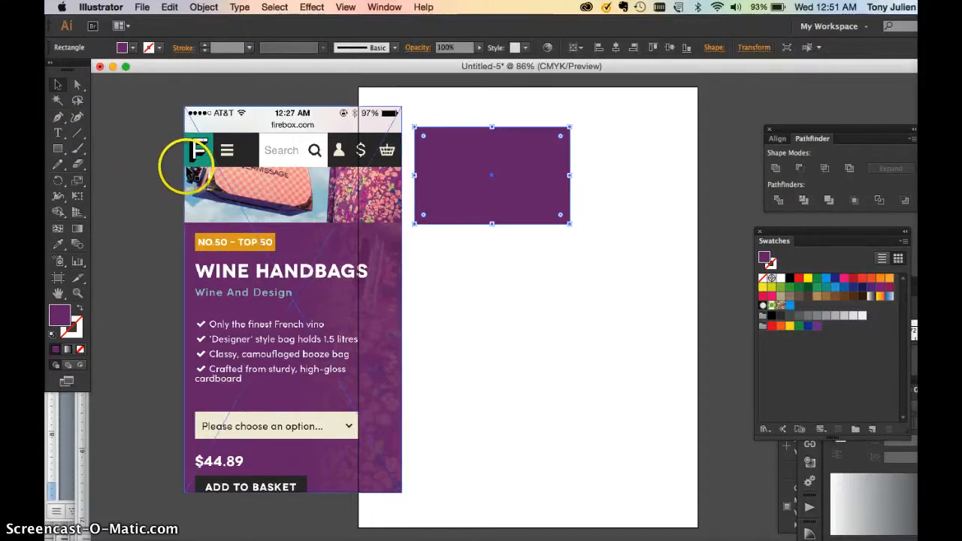
pyautogui.click(54, 164)
pyautogui.click(58, 243)
pyautogui.click(197, 154)
pyautogui.click(58, 84)
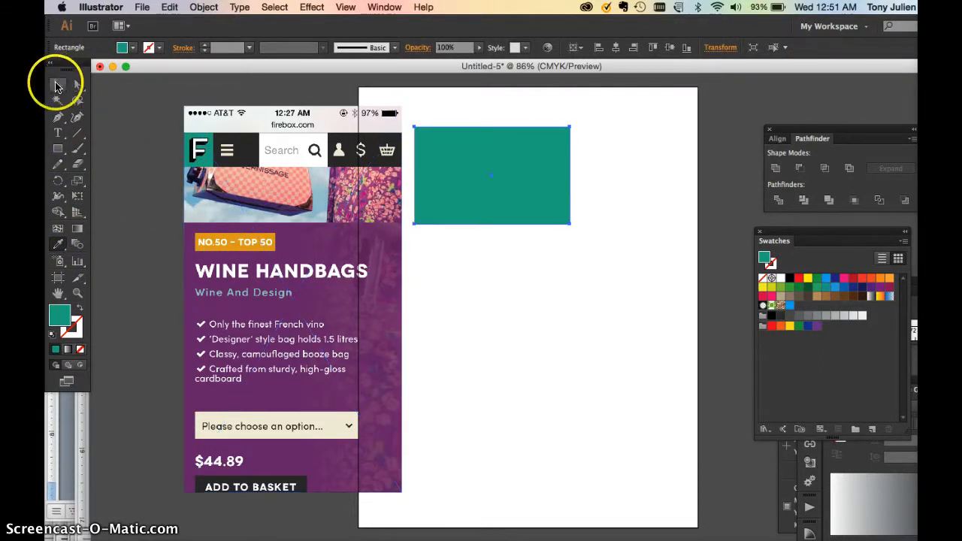
# Try to add the rectangle's teal fill to the swatches, and move the placed image down beside the artboard's lower part.
pyautogui.click(447, 273)
pyautogui.click(454, 200)
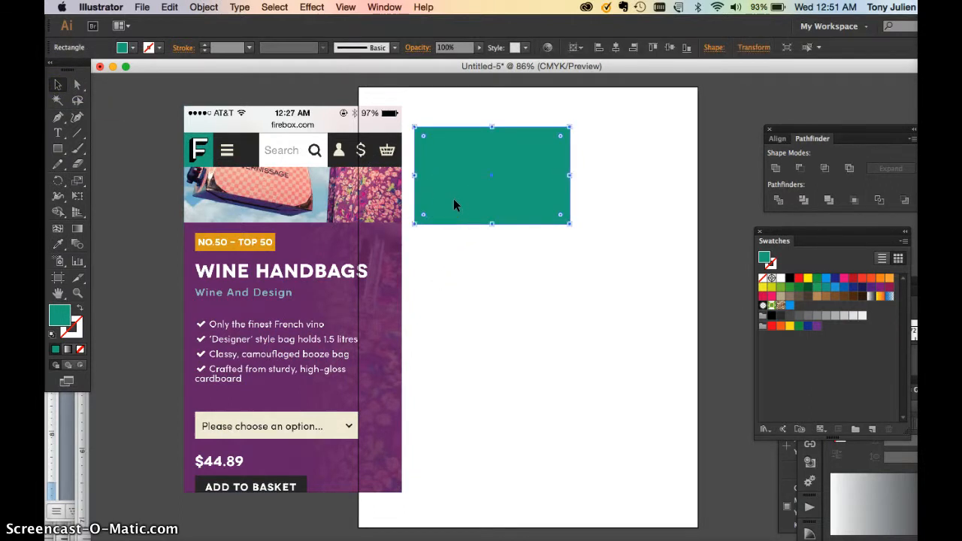
pyautogui.moveTo(766, 259); pyautogui.dragTo(801, 304)
pyautogui.moveTo(322, 109); pyautogui.dragTo(258, 316)
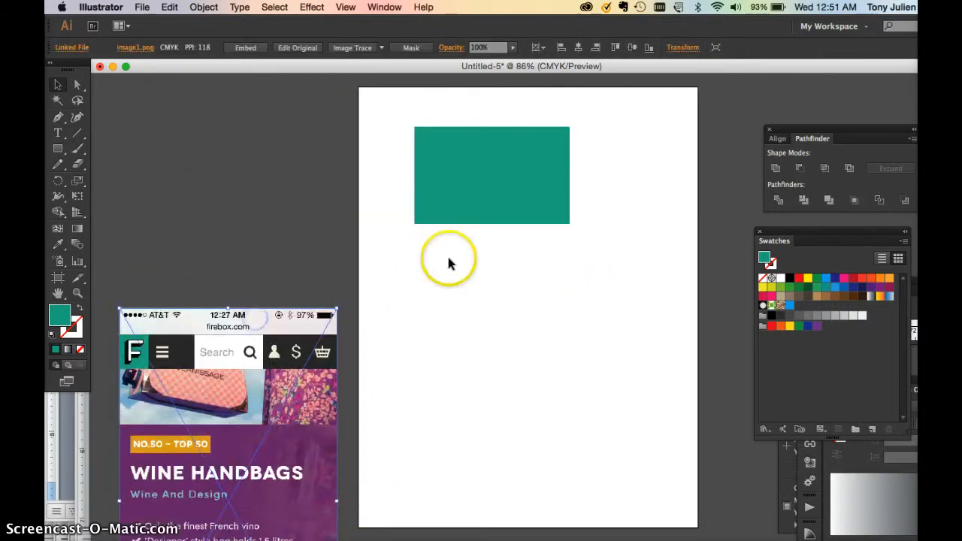
# Set the stroke colour to a dark teal in the Color Picker and save it as a new swatch.
pyautogui.doubleClick(77, 336)
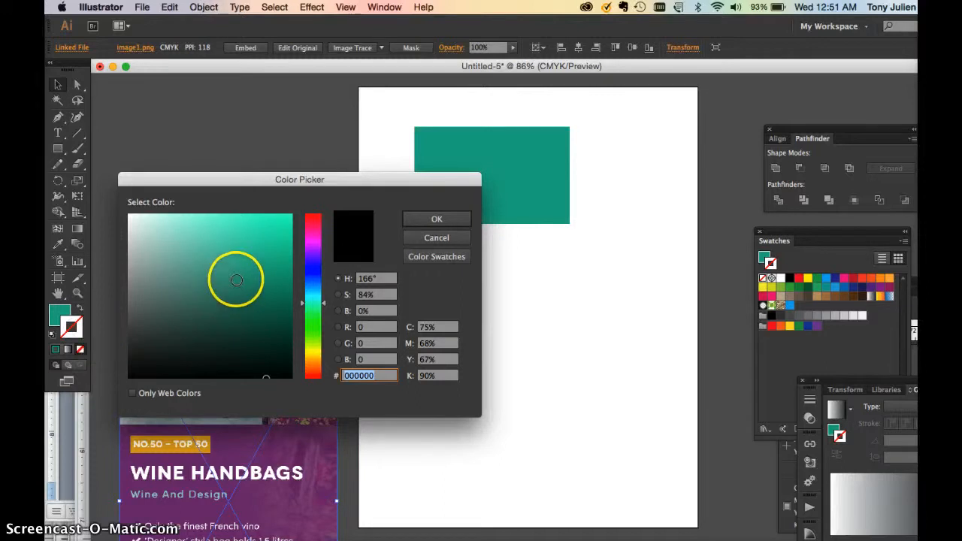
pyautogui.click(271, 314)
pyautogui.click(419, 221)
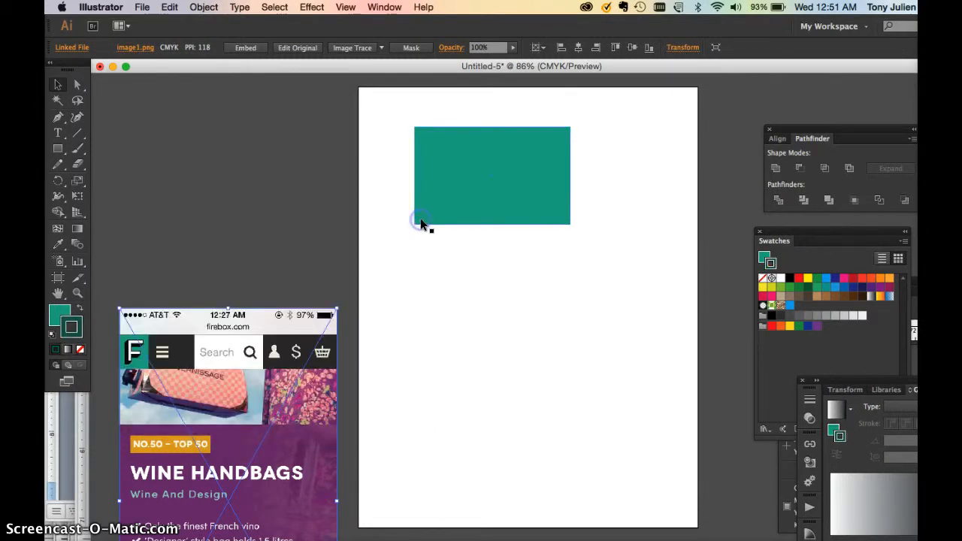
pyautogui.moveTo(770, 262); pyautogui.dragTo(801, 308)
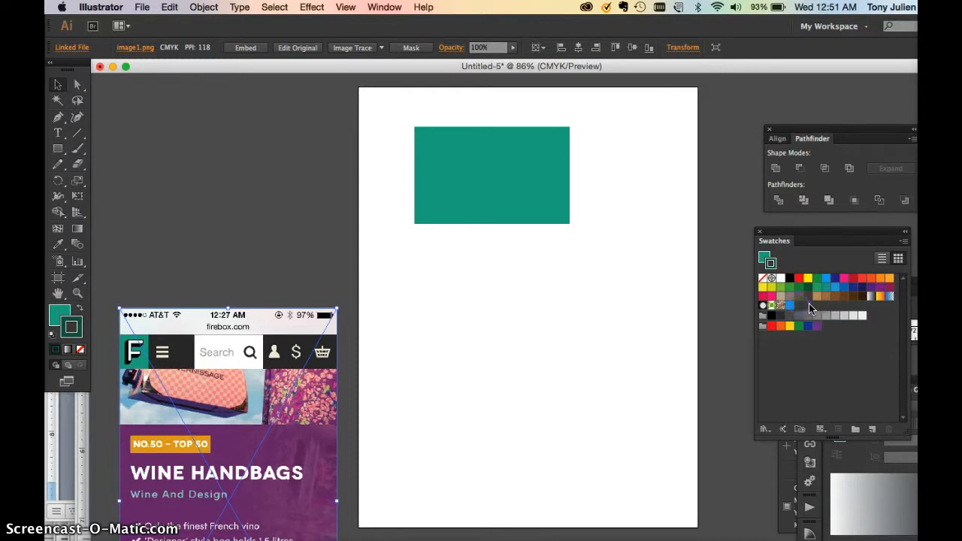
pyautogui.moveTo(773, 265); pyautogui.dragTo(802, 310)
# Move the Swatches panel beside the rectangle and look through the list of available swatch libraries.
pyautogui.moveTo(833, 243); pyautogui.dragTo(660, 125)
pyautogui.click(730, 133)
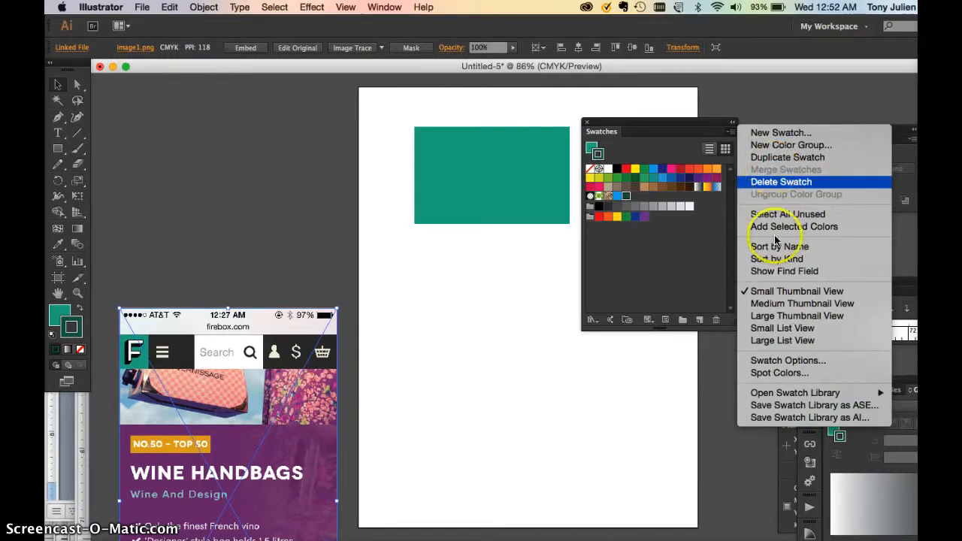
pyautogui.moveTo(779, 400)
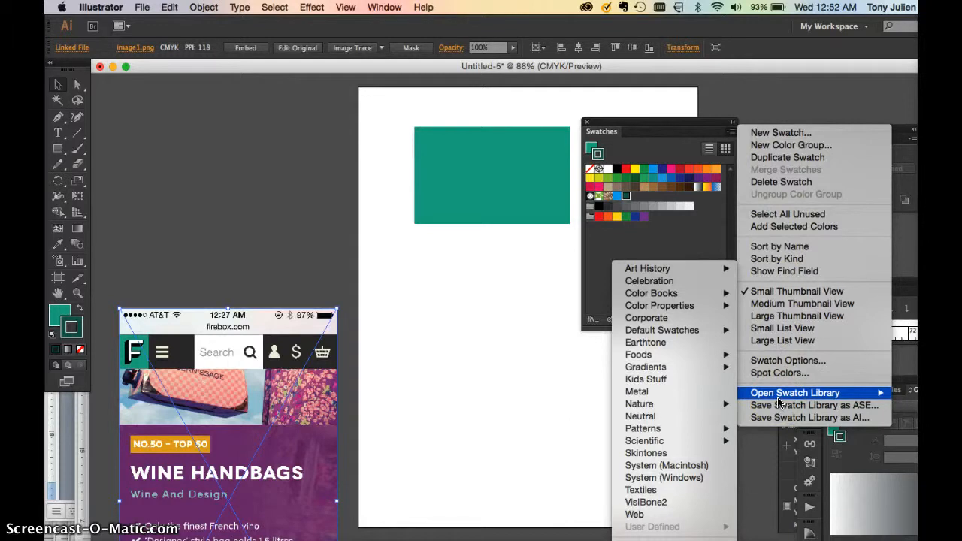
pyautogui.click(558, 285)
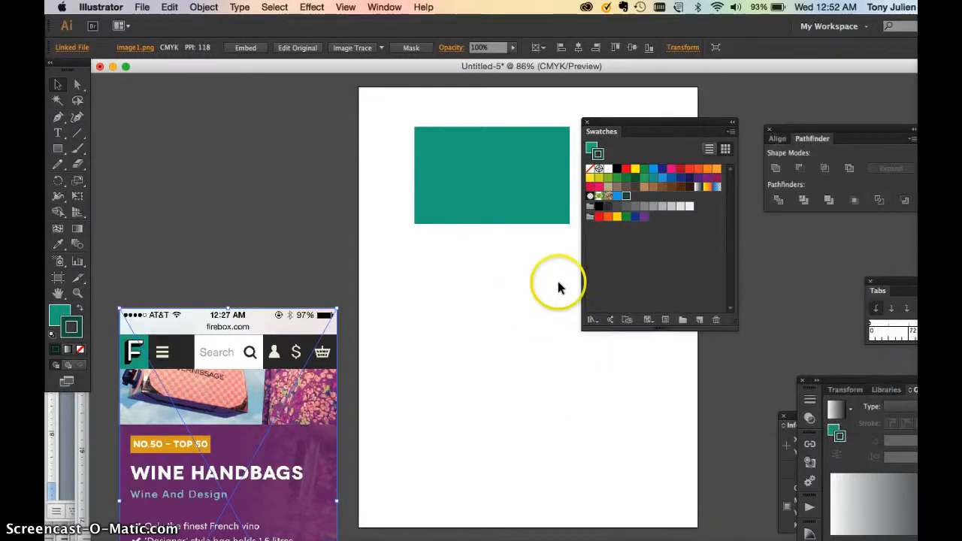
pyautogui.moveTo(606, 127); pyautogui.dragTo(651, 113)
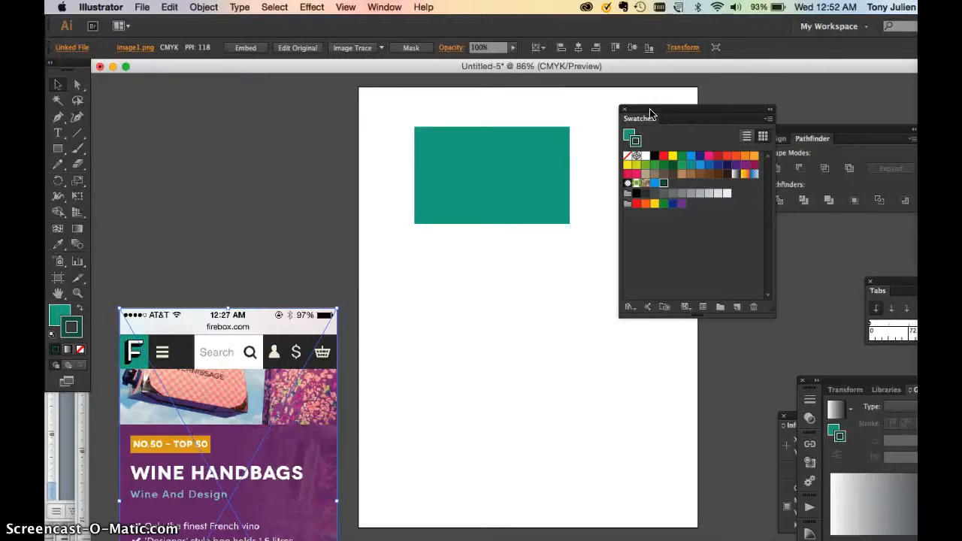
# Delete the placed image and move the teal rectangle closer to the artboard's upper-left corner.
pyautogui.click(333, 393)
pyautogui.press('Delete')
pyautogui.click(483, 348)
pyautogui.click(486, 161)
pyautogui.moveTo(477, 161); pyautogui.dragTo(445, 134)
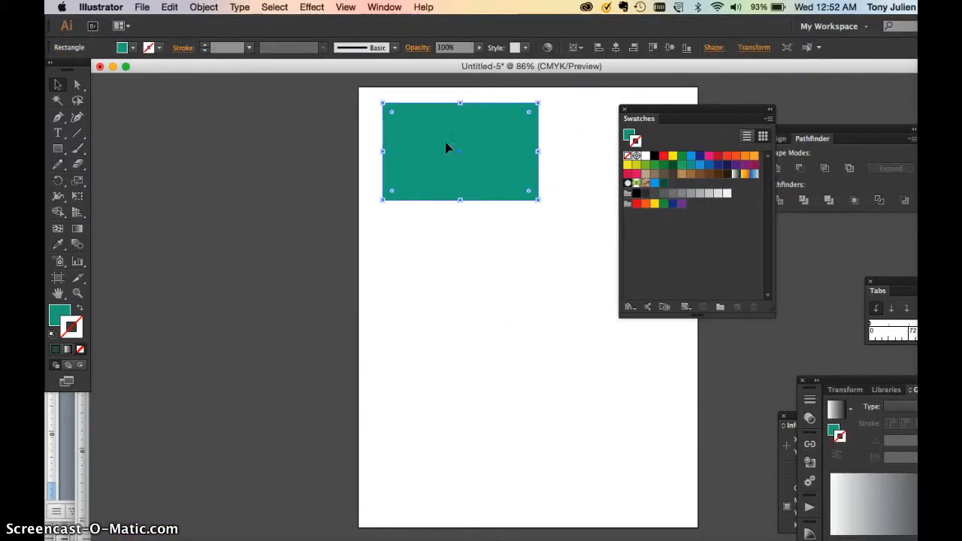
# Create an area text box below the rectangle, about as wide as it, containing the text AJ.
pyautogui.click(57, 149)
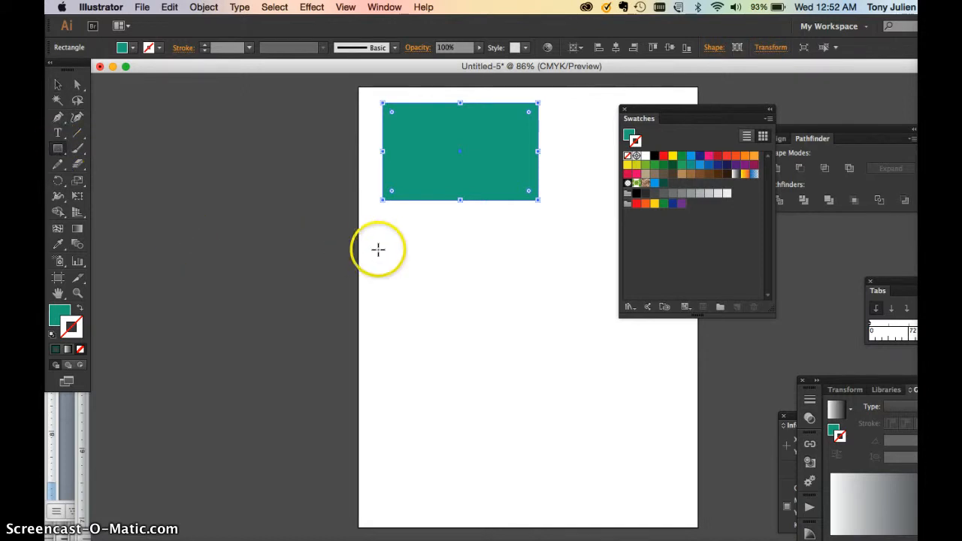
pyautogui.click(57, 133)
pyautogui.moveTo(389, 235); pyautogui.dragTo(535, 339)
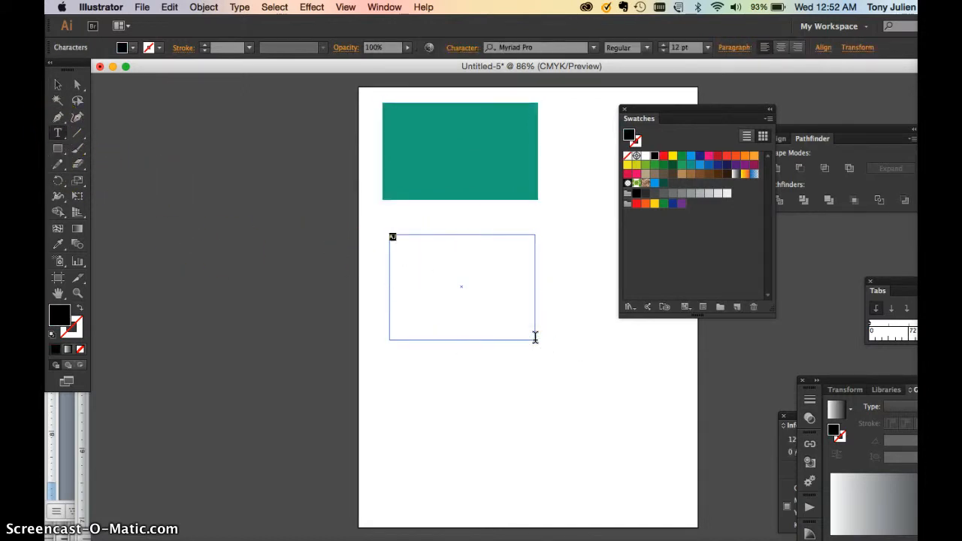
# Enlarge the AJ text to 164 pt.
pyautogui.press('super+shift+period')
pyautogui.press('super+shift+period')
pyautogui.press('super+shift+period')
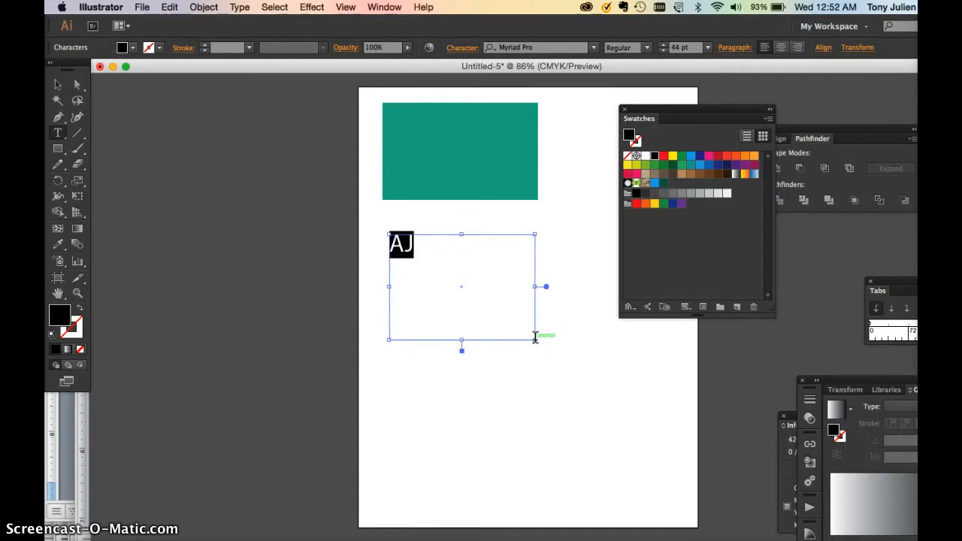
pyautogui.press('super+shift+period')
pyautogui.press('super+shift+period')
pyautogui.press('super+shift+period')
pyautogui.press('super+shift+period')
pyautogui.press('super+shift+period')
pyautogui.press('super+shift+period')
pyautogui.press('super+shift+period')
pyautogui.press('super+shift+period')
pyautogui.press('super+shift+period')
pyautogui.press('super+shift+period')
pyautogui.press('super+shift+period')
pyautogui.press('super+shift+period')
pyautogui.press('super+shift+period')
pyautogui.press('super+shift+period')
pyautogui.press('super+shift+period')
pyautogui.press('super+shift+period')
pyautogui.press('super+shift+period')
pyautogui.press('super+shift+period')
pyautogui.press('super+shift+period')
pyautogui.press('super+shift+period')
pyautogui.press('super+shift+period')
pyautogui.press('super+shift+period')
pyautogui.press('super+shift+period')
pyautogui.press('super+shift+period')
pyautogui.press('super+shift+period')
pyautogui.press('super+shift+period')
pyautogui.press('super+shift+period')
pyautogui.press('super+shift+period')
pyautogui.press('super+shift+period')
pyautogui.press('super+shift+period')
pyautogui.press('super+shift+period')
pyautogui.press('super+shift+period')
pyautogui.press('super+shift+period')
pyautogui.press('super+shift+period')
pyautogui.press('super+shift+period')
pyautogui.press('super+shift+period')
pyautogui.press('super+shift+period')
pyautogui.press('super+shift+period')
pyautogui.press('super+shift+period')
pyautogui.press('super+shift+period')
pyautogui.press('super+shift+period')
pyautogui.press('super+shift+period')
pyautogui.press('super+shift+period')
pyautogui.press('super+shift+period')
pyautogui.press('super+shift+period')
pyautogui.press('super+shift+period')
pyautogui.press('super+shift+period')
pyautogui.press('super+shift+period')
pyautogui.press('super+shift+period')
pyautogui.press('super+shift+period')
pyautogui.press('super+shift+period')
pyautogui.press('super+shift+period')
pyautogui.press('super+shift+period')
pyautogui.press('super+shift+period')
pyautogui.press('super+shift+period')
pyautogui.press('super+shift+period')
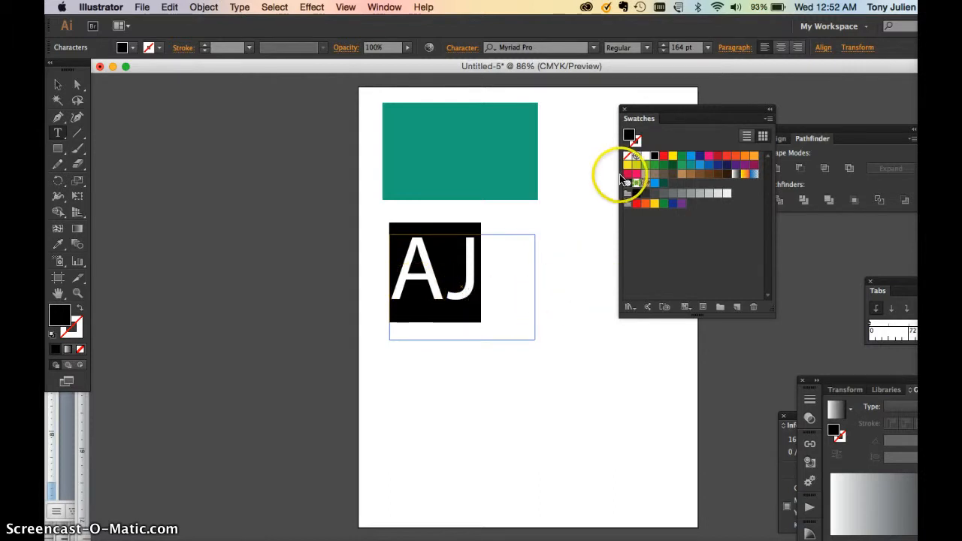
# Fill the AJ text with the dark green swatch.
pyautogui.click(58, 85)
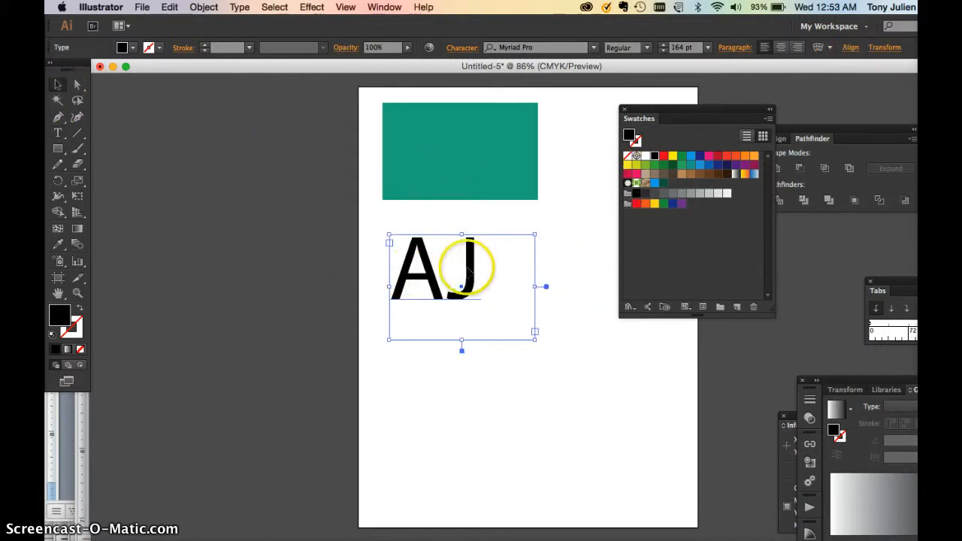
pyautogui.click(673, 164)
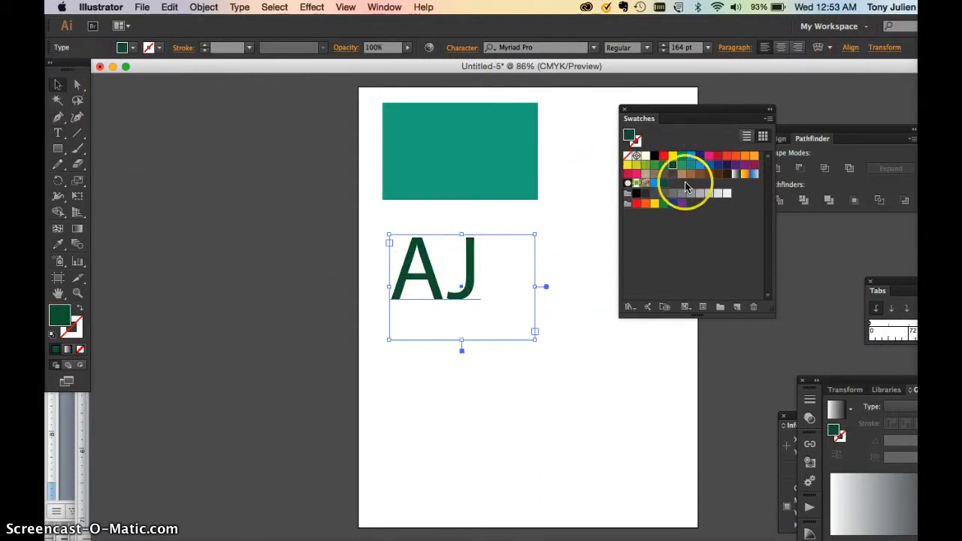
# Fill the AJ text with the saved dark green swatch after the blue one in the last row of ungrouped swatches.
pyautogui.click(680, 175)
pyautogui.click(664, 184)
# Open the PANTONE+ Solid Uncoated colour book, place it beside the artboard and enlarge it to show many more colours.
pyautogui.click(767, 119)
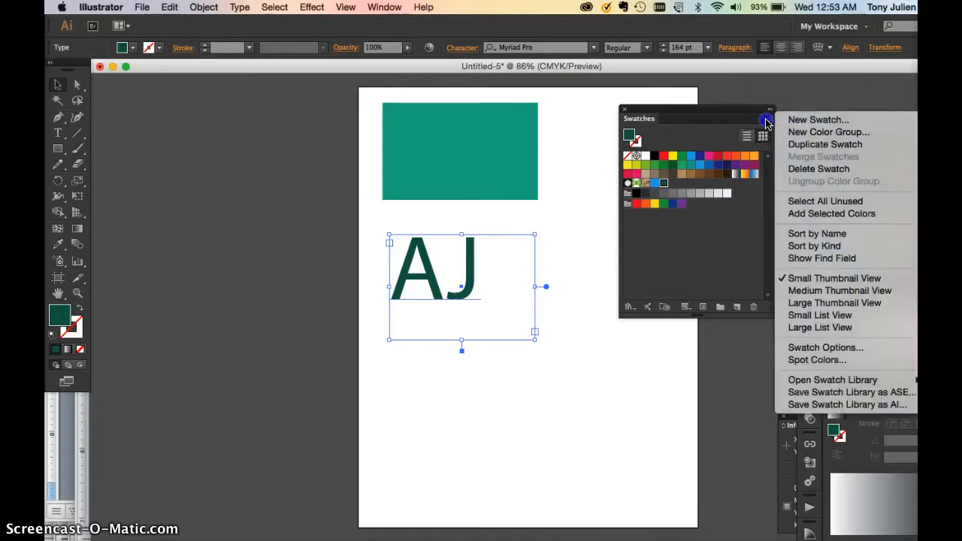
pyautogui.click(759, 117)
pyautogui.click(764, 119)
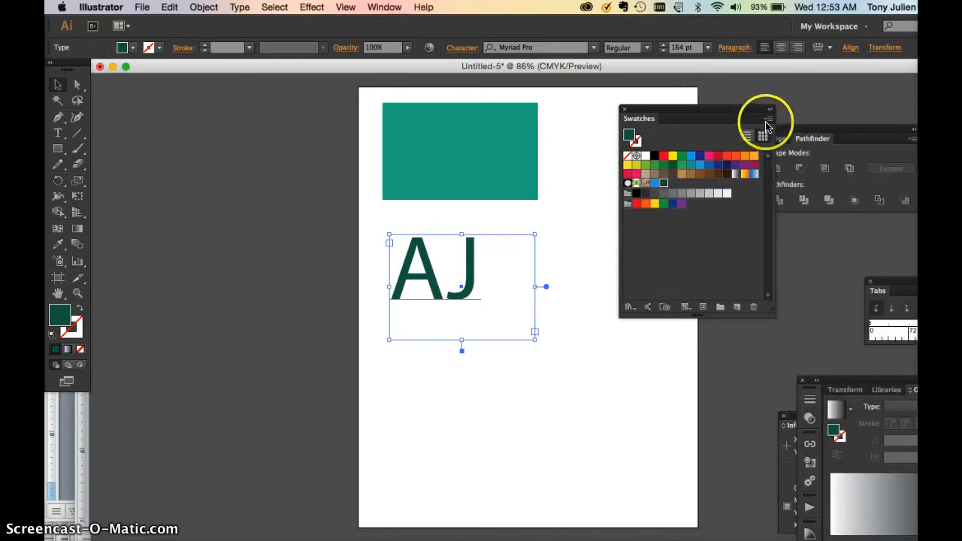
pyautogui.moveTo(822, 384)
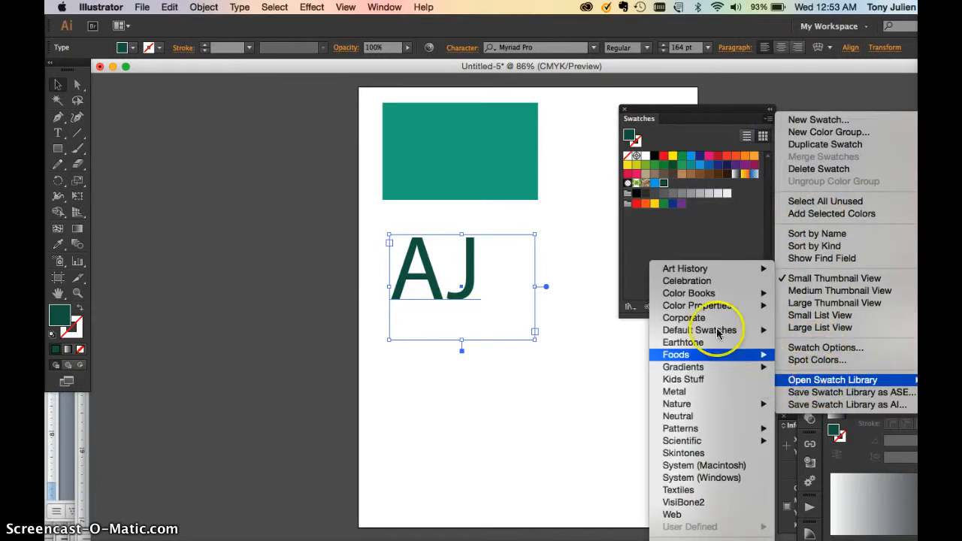
pyautogui.moveTo(696, 293)
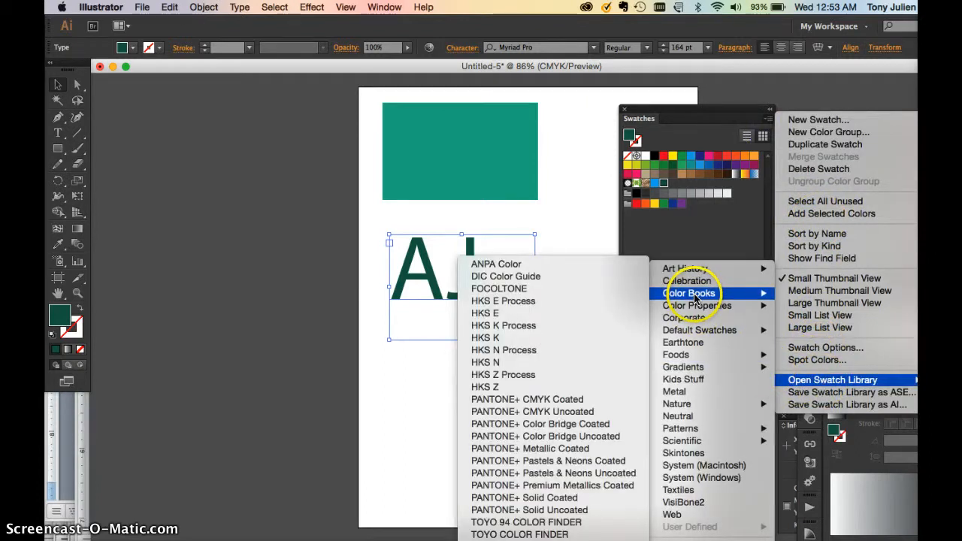
pyautogui.click(590, 499)
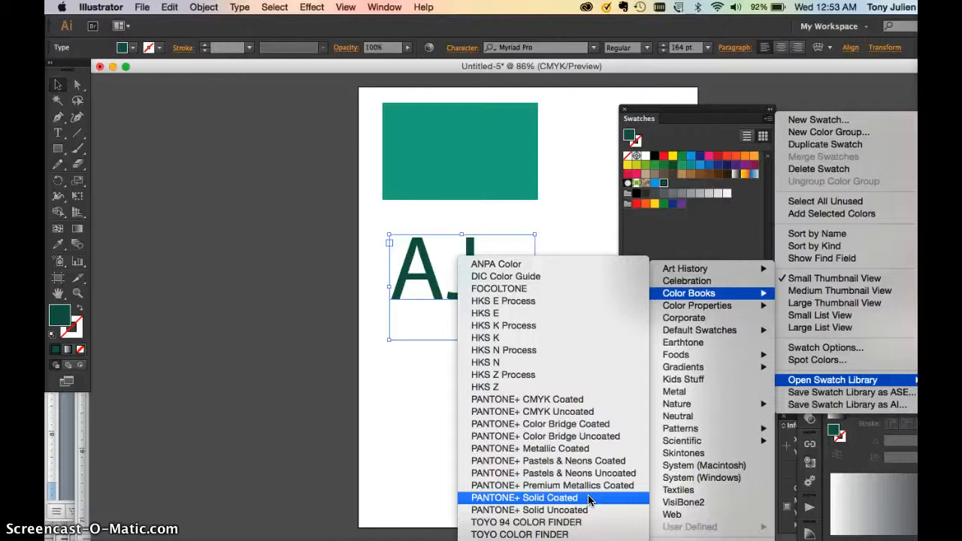
pyautogui.click(589, 511)
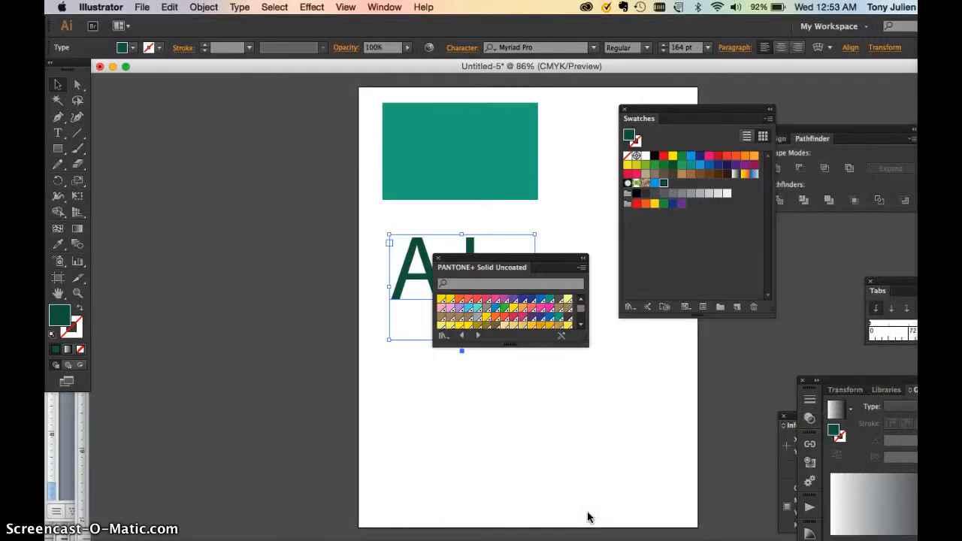
pyautogui.moveTo(511, 257); pyautogui.dragTo(256, 111)
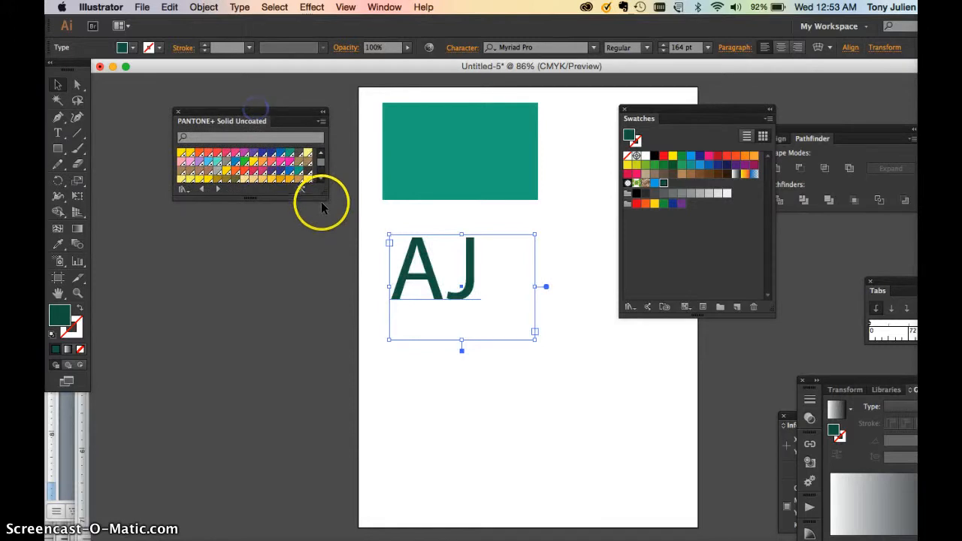
pyautogui.moveTo(324, 199); pyautogui.dragTo(362, 493)
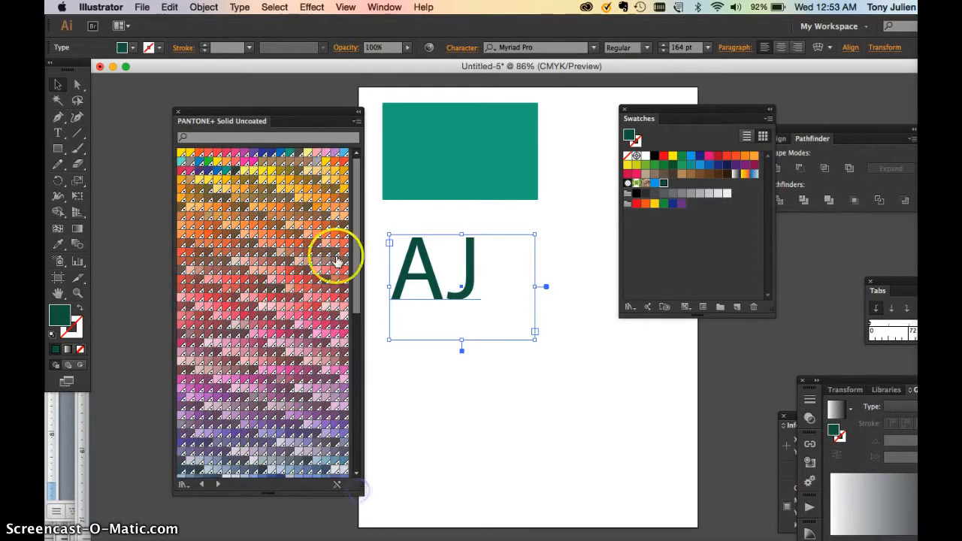
pyautogui.moveTo(285, 112); pyautogui.dragTo(245, 97)
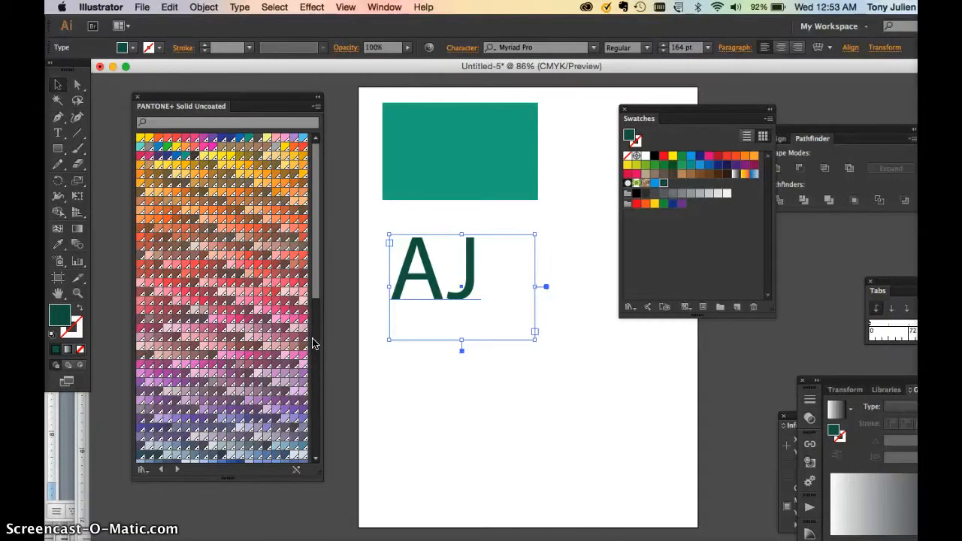
# Search the uncoated colour book for 132 and for 675, and fill the AJ text with PANTONE 7675 U.
pyautogui.click(204, 125)
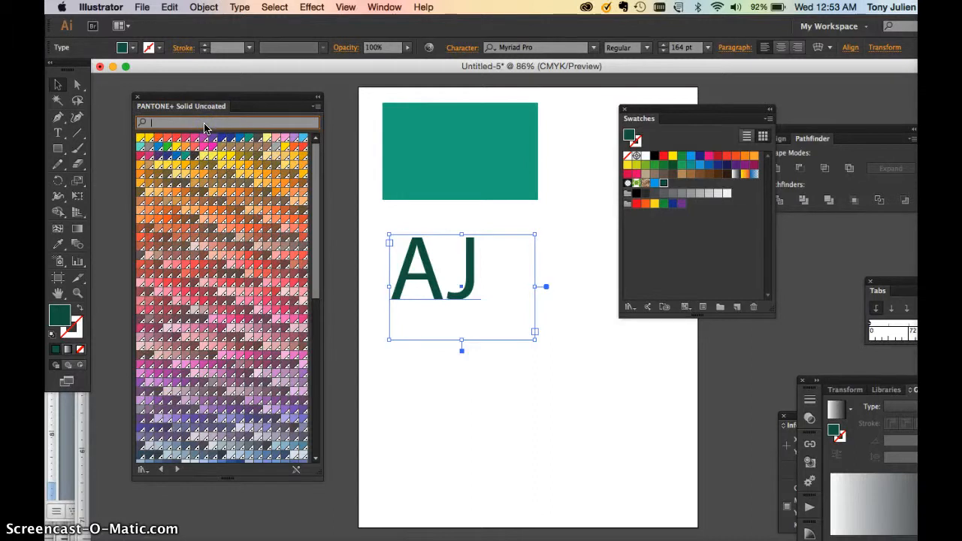
pyautogui.write('1323')
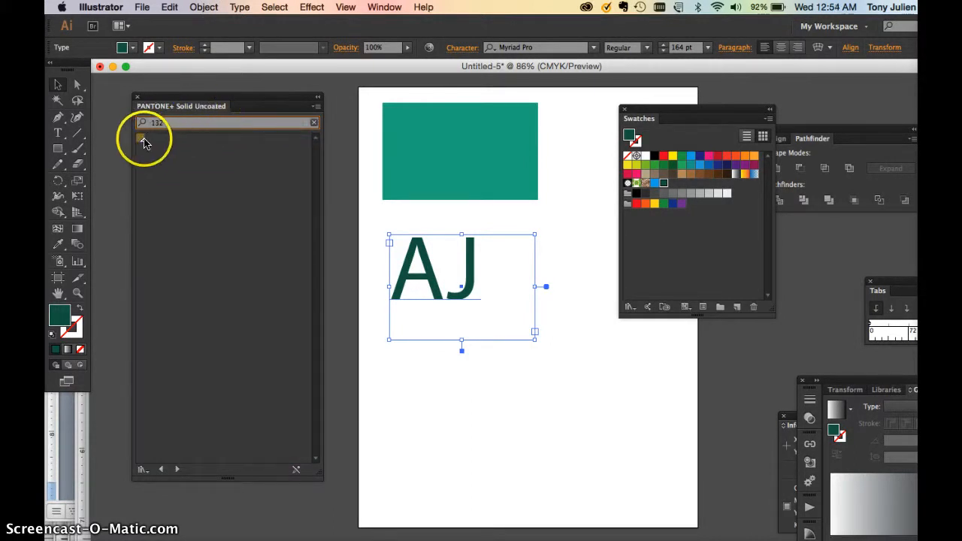
pyautogui.moveTo(161, 125); pyautogui.dragTo(143, 123)
pyautogui.write('6758')
pyautogui.click(149, 128)
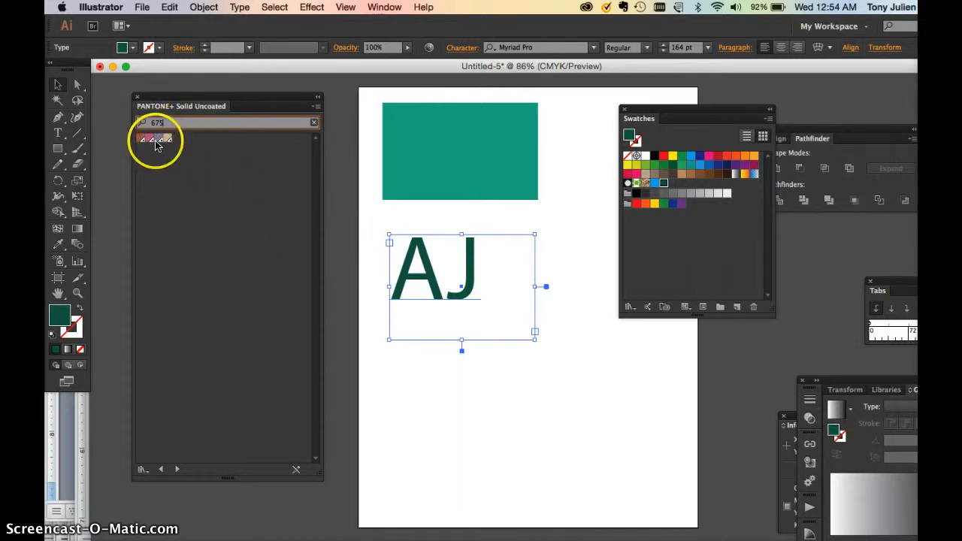
pyautogui.click(158, 139)
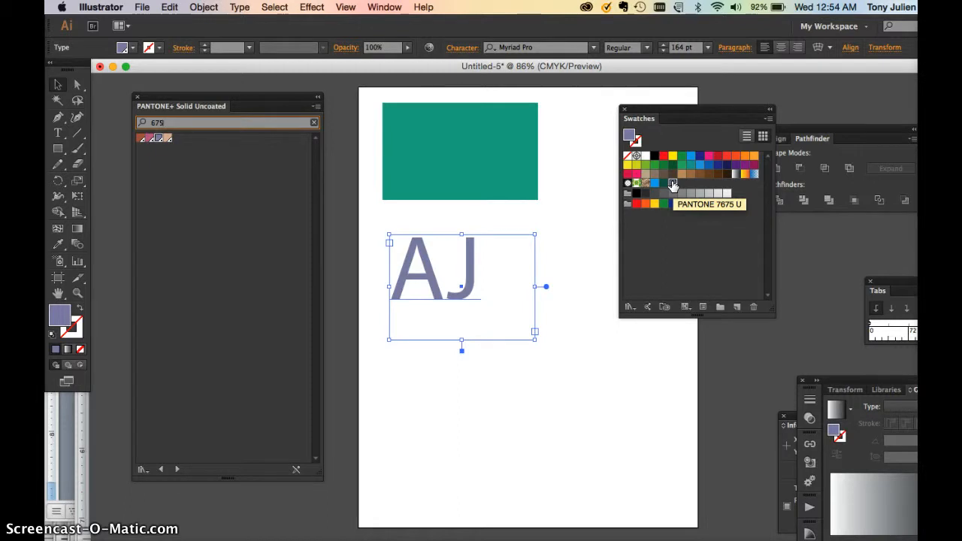
pyautogui.click(673, 184)
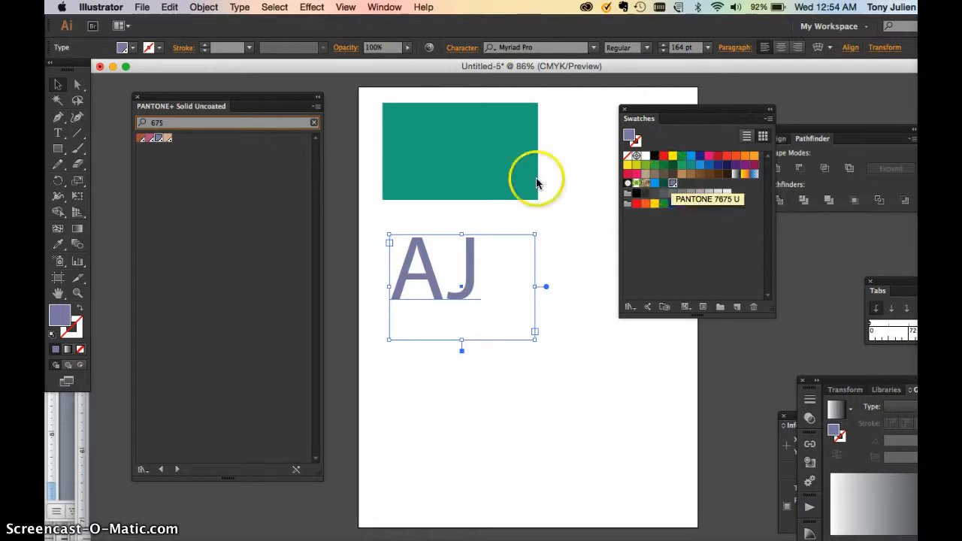
# Open the PANTONE+ Solid Coated colour book and fill the AJ text with PANTONE 110 C.
pyautogui.click(769, 118)
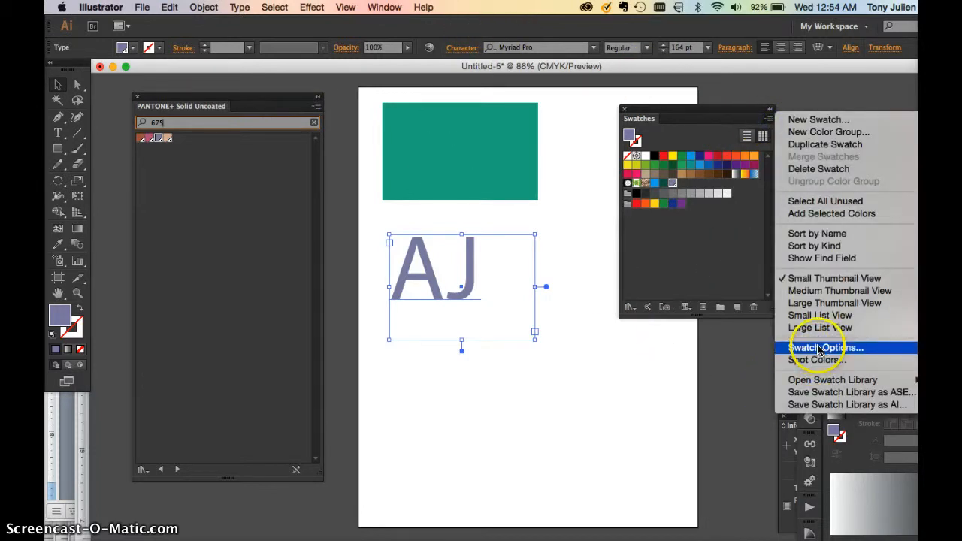
pyautogui.click(570, 239)
pyautogui.click(385, 8)
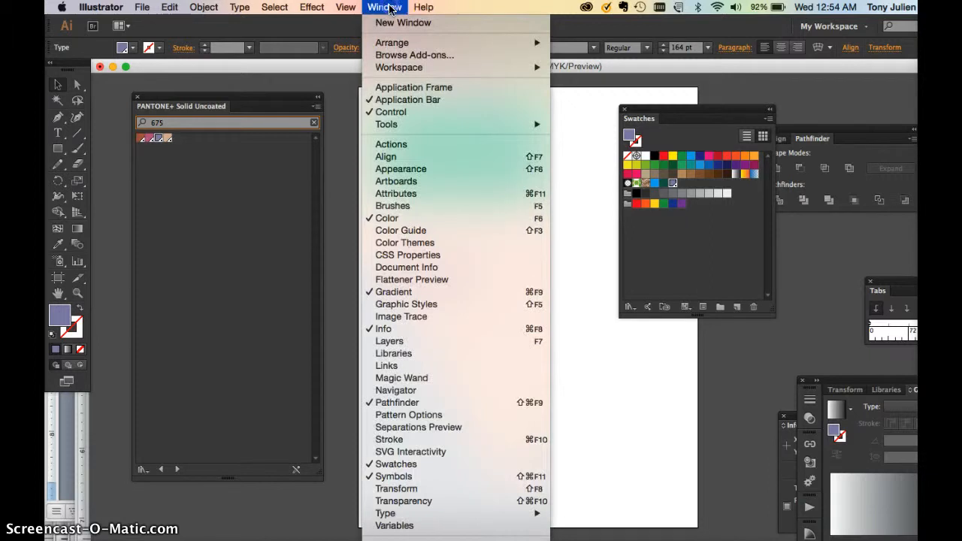
pyautogui.scroll(-3, 376, 278)
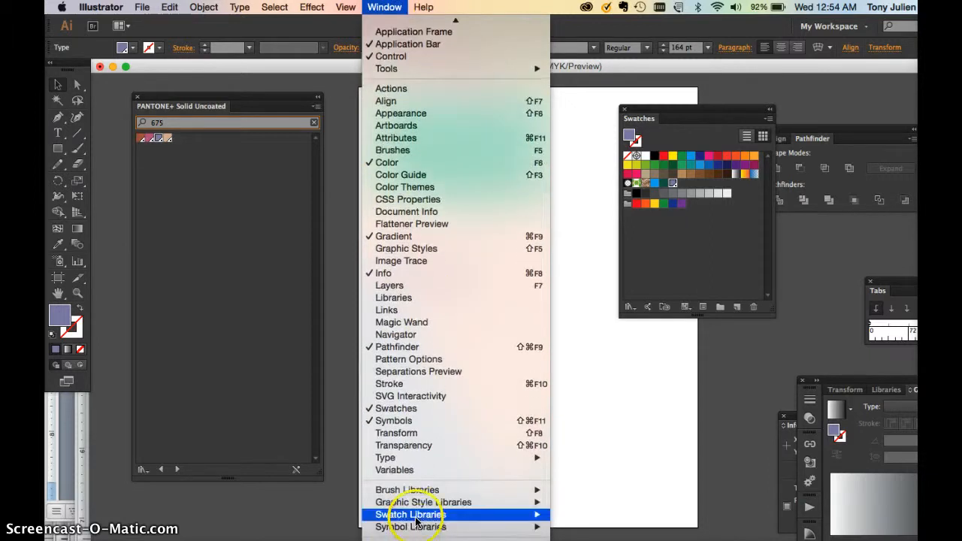
pyautogui.moveTo(416, 514)
pyautogui.moveTo(594, 296)
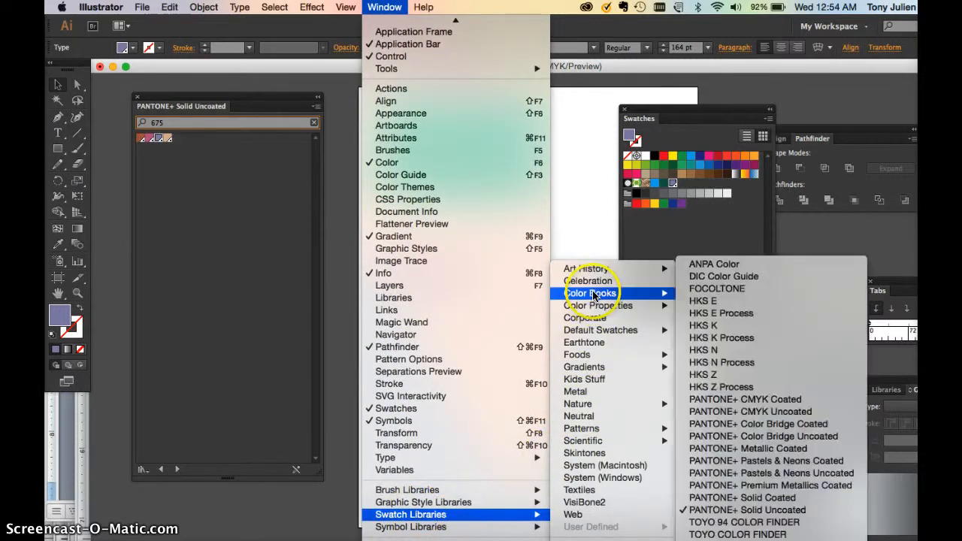
pyautogui.click(778, 501)
pyautogui.moveTo(206, 97); pyautogui.dragTo(212, 122)
pyautogui.click(252, 131)
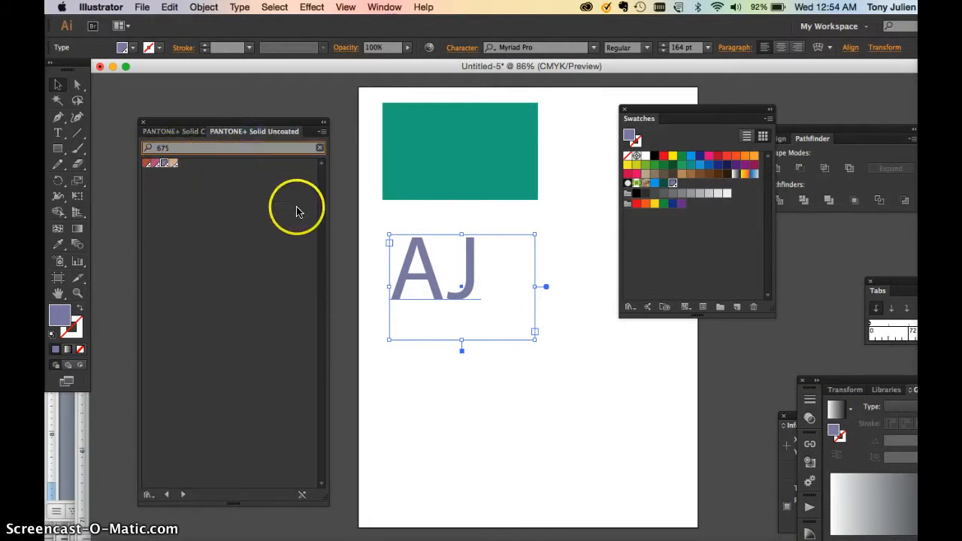
pyautogui.click(174, 134)
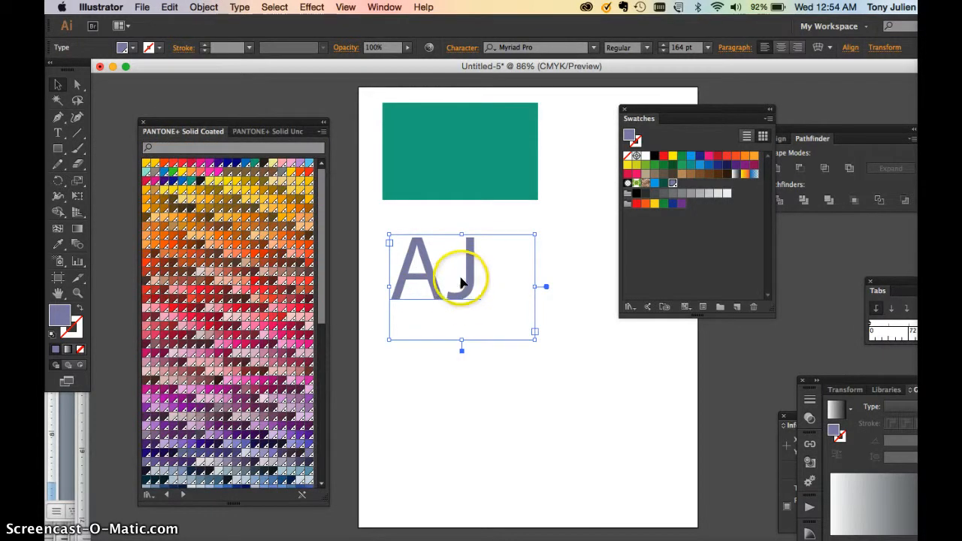
pyautogui.click(199, 189)
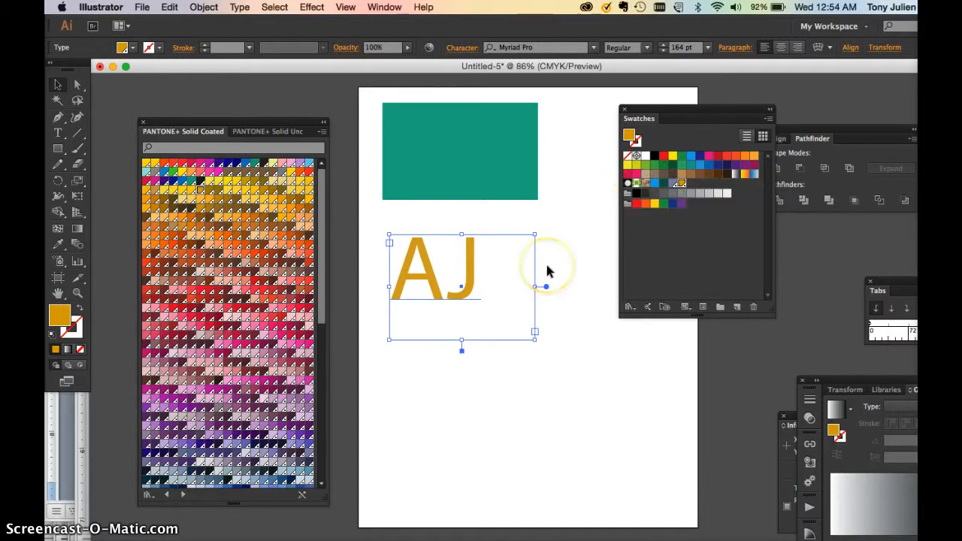
# Examine the CMYK equivalent of the AJ text's fill in the Color Picker without changing the colour.
pyautogui.click(498, 196)
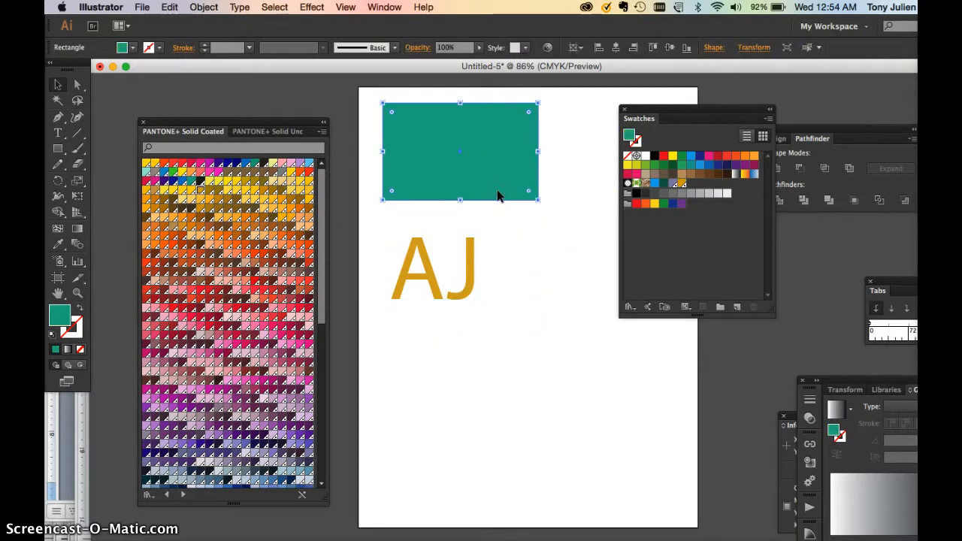
pyautogui.click(470, 248)
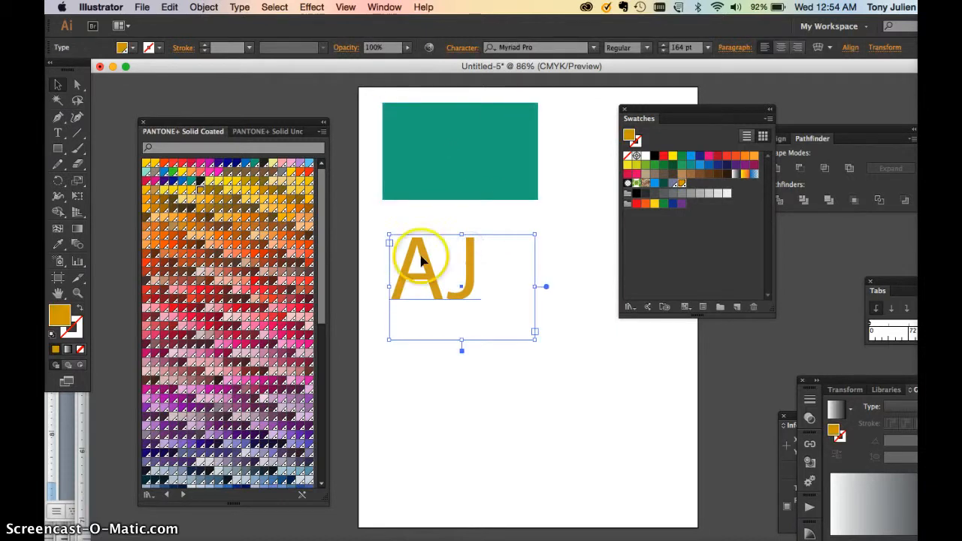
pyautogui.doubleClick(57, 315)
pyautogui.moveTo(354, 193); pyautogui.dragTo(308, 113)
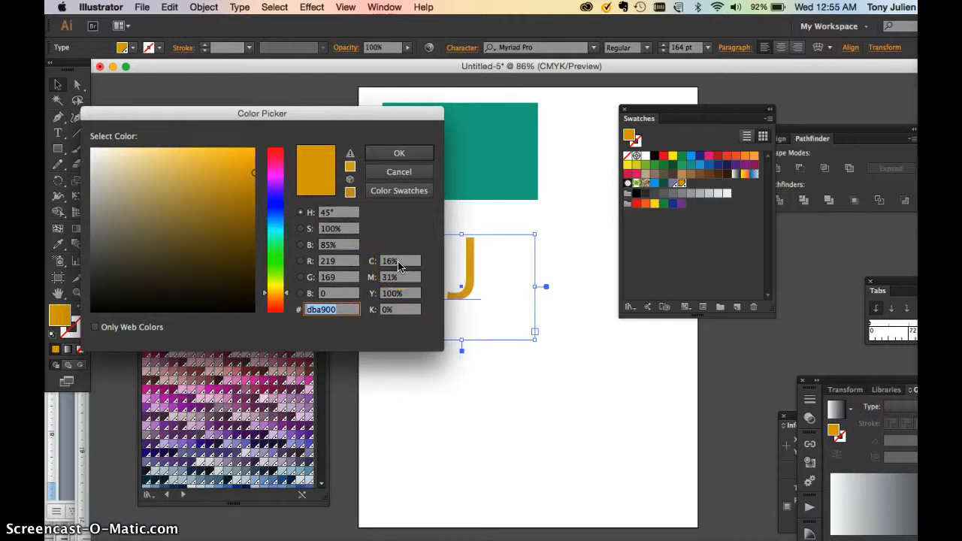
pyautogui.click(350, 309)
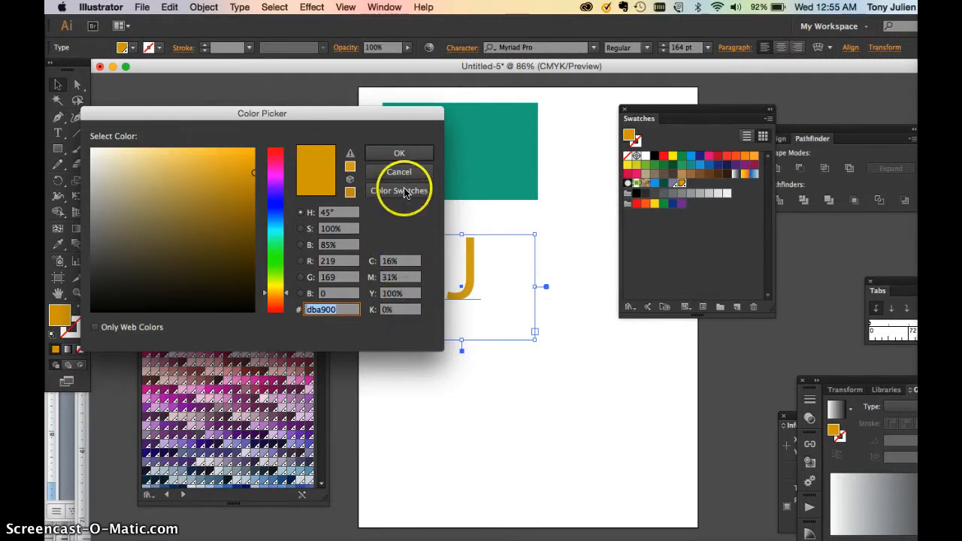
pyautogui.moveTo(338, 116); pyautogui.dragTo(239, 107)
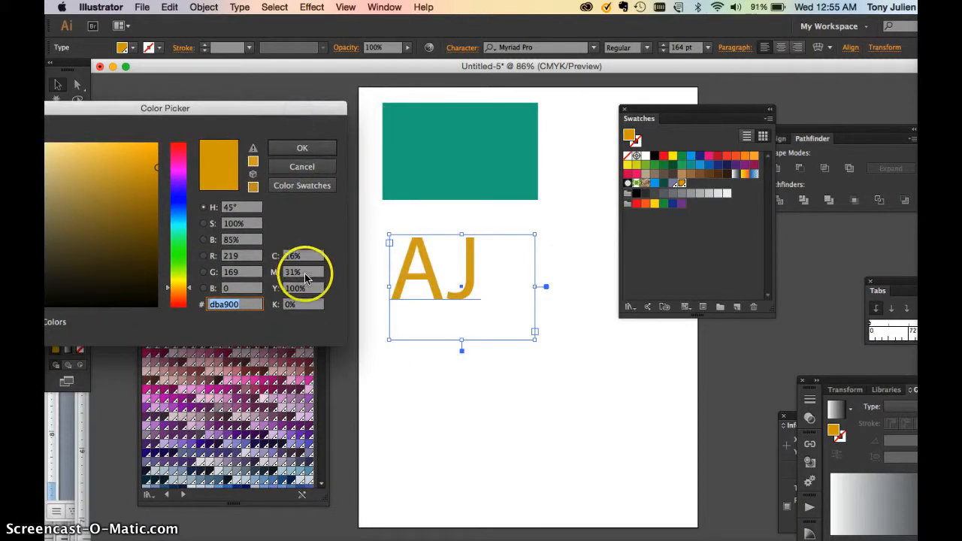
pyautogui.click(302, 162)
# Set the teal rectangle's fill to C 16%, M 31%, Y 100% in the Color Picker.
pyautogui.click(384, 164)
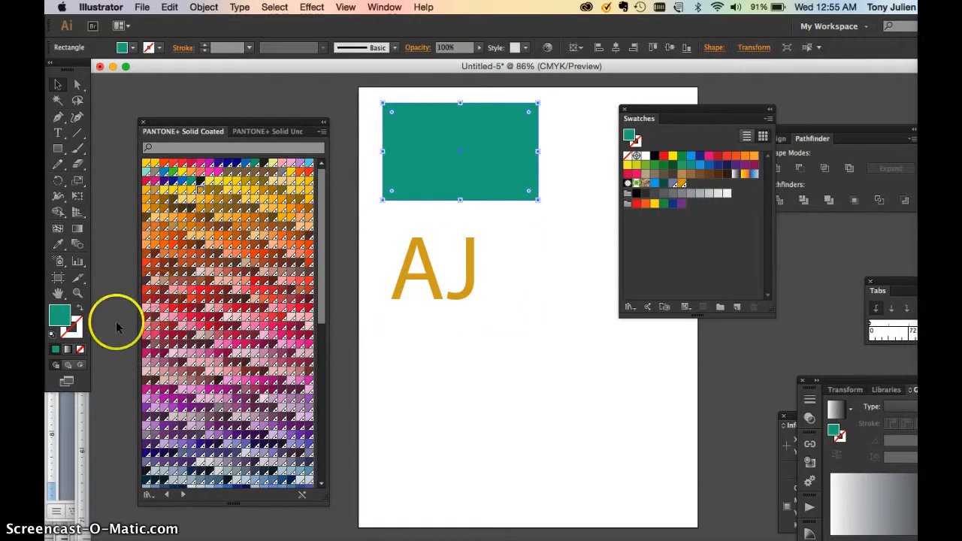
pyautogui.doubleClick(61, 314)
pyautogui.click(298, 258)
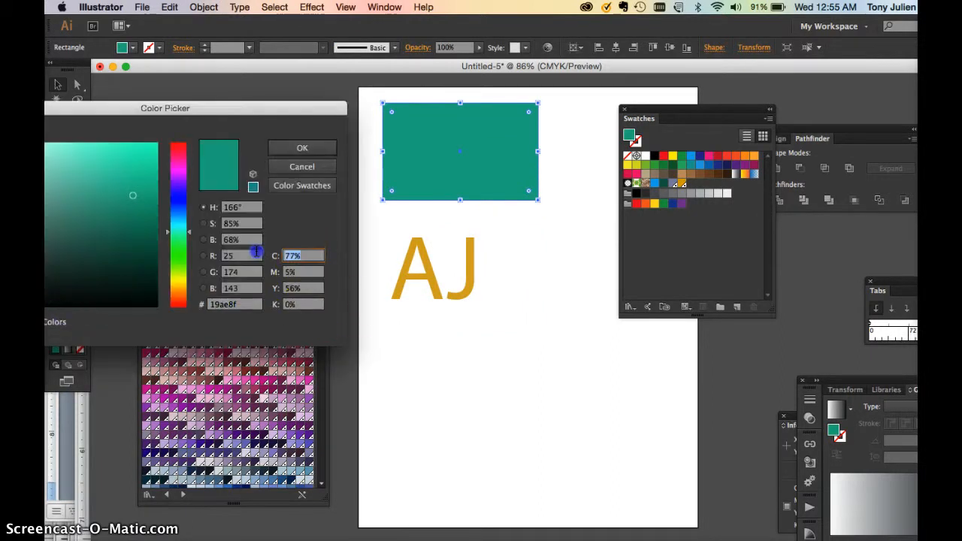
pyautogui.write('16')
pyautogui.press('Tab')
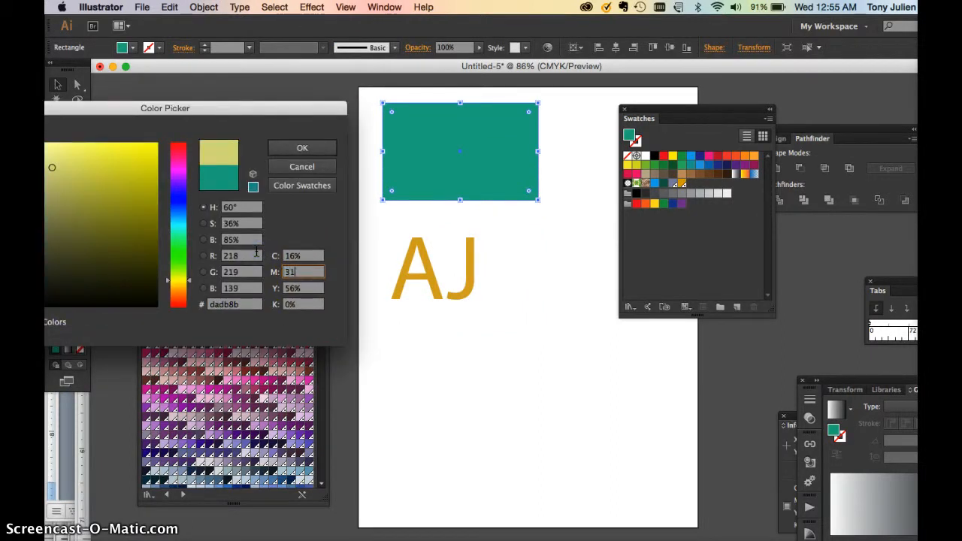
pyautogui.press('Tab')
pyautogui.write('1')
pyautogui.click(301, 148)
# Move the AJ text up so that it overlaps the rectangle's lower edge.
pyautogui.click(455, 215)
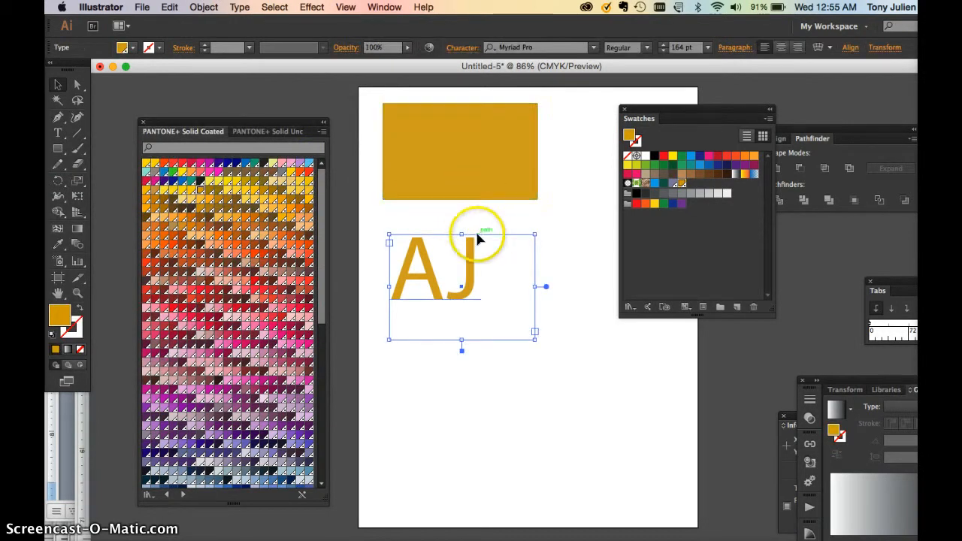
pyautogui.moveTo(473, 252); pyautogui.dragTo(482, 187)
pyautogui.click(555, 204)
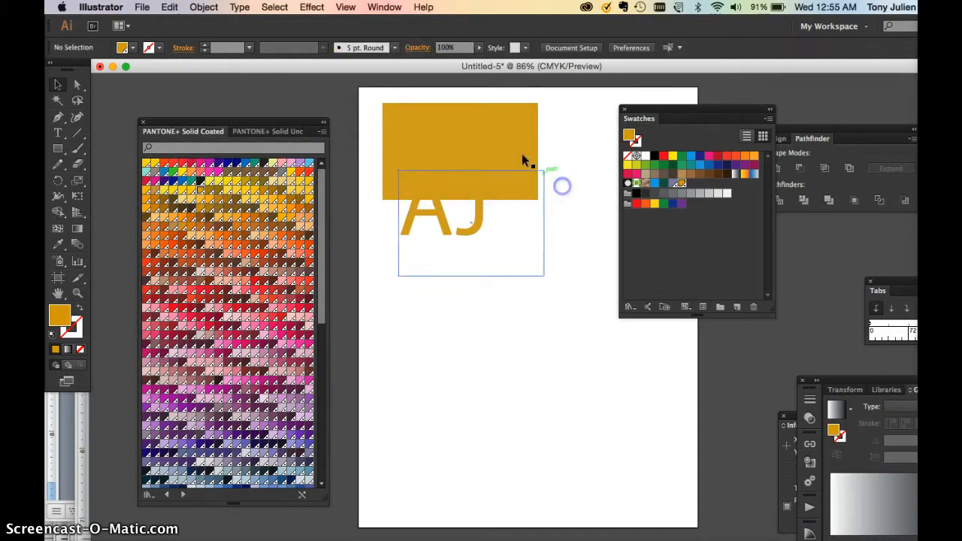
# Compare the rectangle's CMYK fill with the AJ text's PANTONE 110 C fill up close and in the swatches.
pyautogui.press('super+1')
pyautogui.press('super+equal')
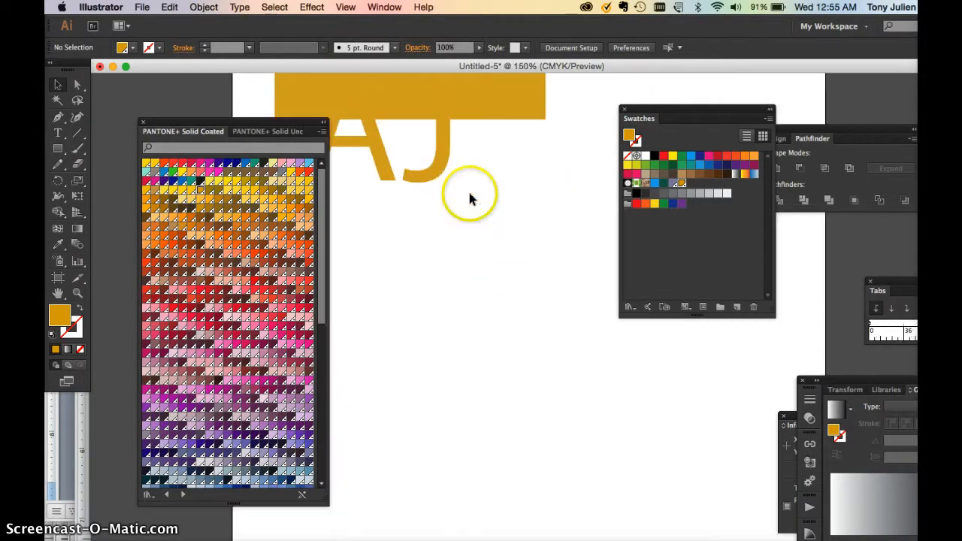
pyautogui.scroll(3, 469, 197)
pyautogui.click(510, 133)
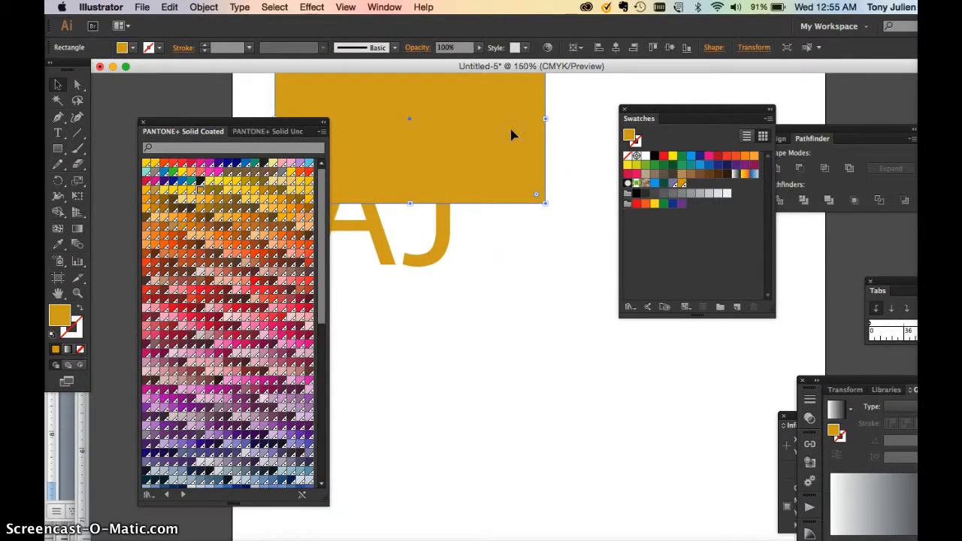
pyautogui.moveTo(279, 122); pyautogui.dragTo(229, 240)
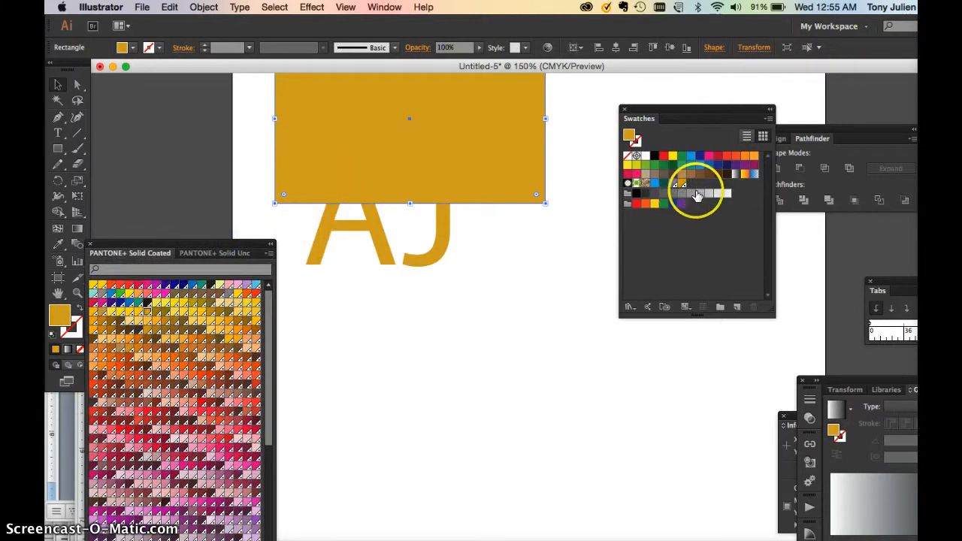
pyautogui.click(423, 259)
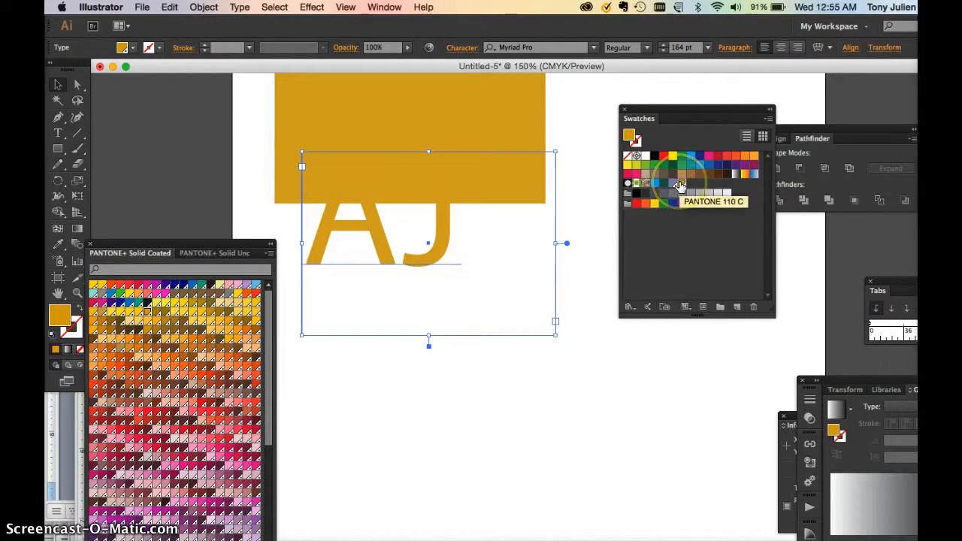
# Examine the gold rectangle's CMYK fill values in the Color Picker without changing the colour.
pyautogui.click(561, 369)
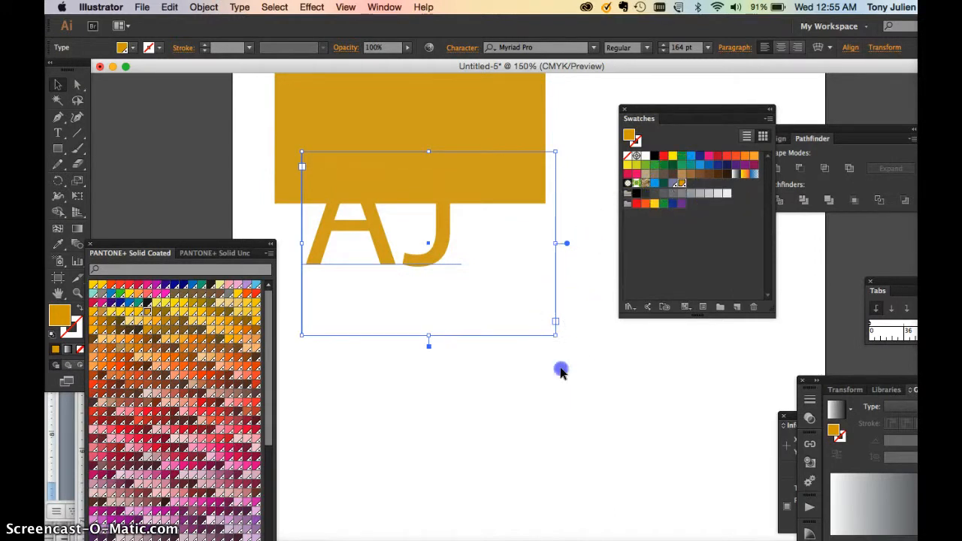
pyautogui.click(440, 249)
pyautogui.press('super+minus')
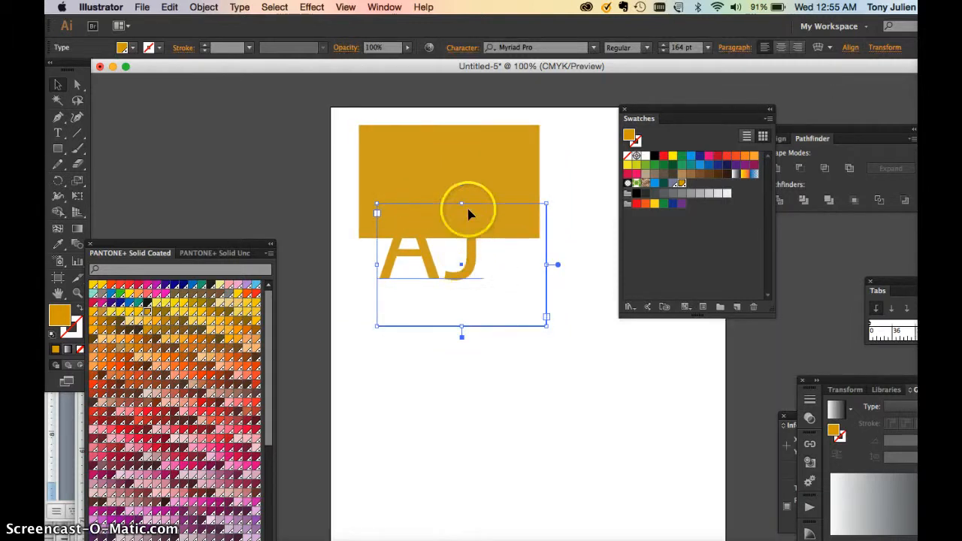
pyautogui.click(460, 164)
pyautogui.doubleClick(59, 315)
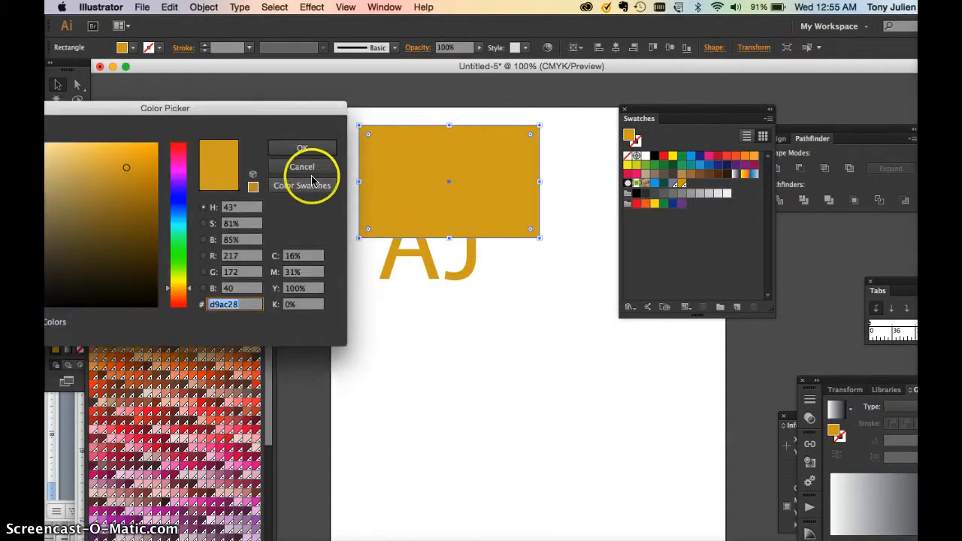
pyautogui.click(310, 170)
# Reposition the PANTONE+ Solid Coated library beside the artboard's upper part and select the AJ text.
pyautogui.click(431, 292)
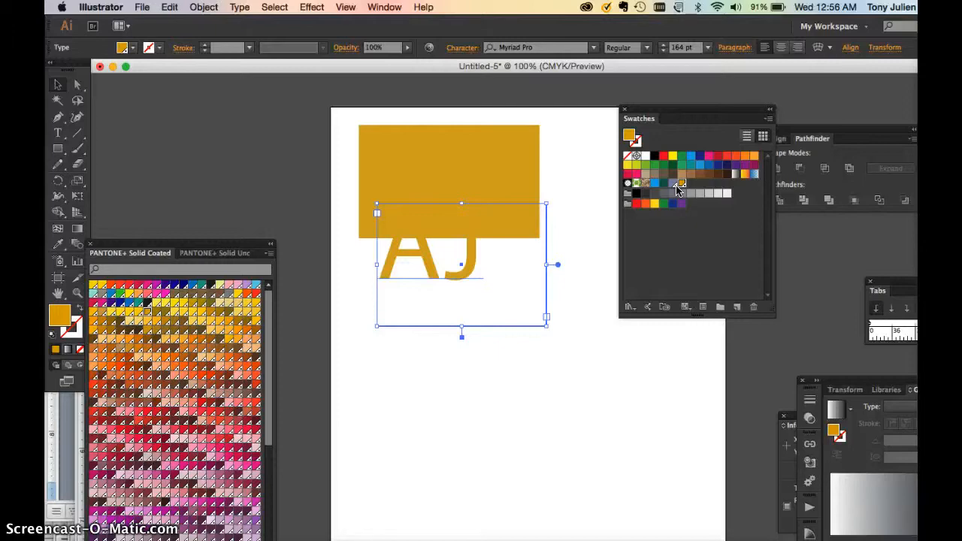
pyautogui.moveTo(218, 248); pyautogui.dragTo(254, 109)
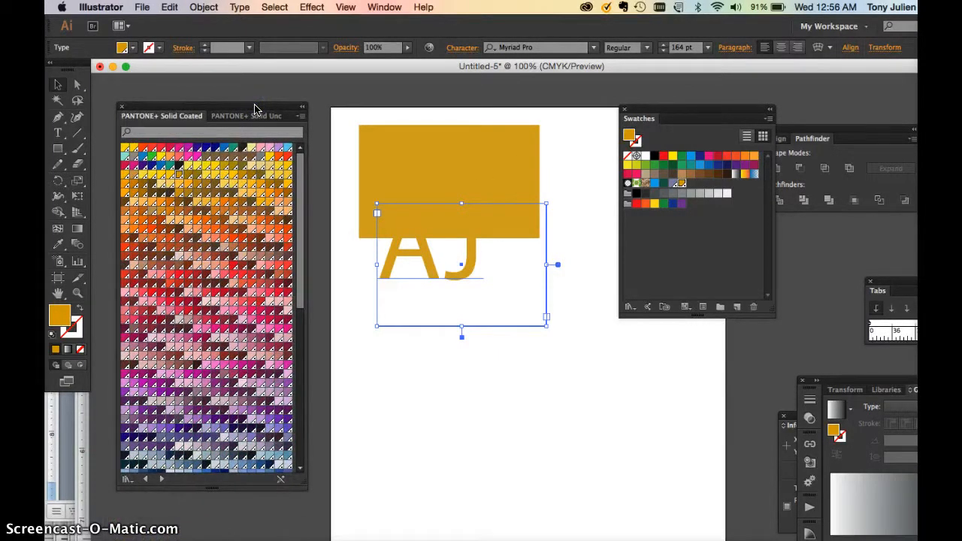
pyautogui.click(471, 268)
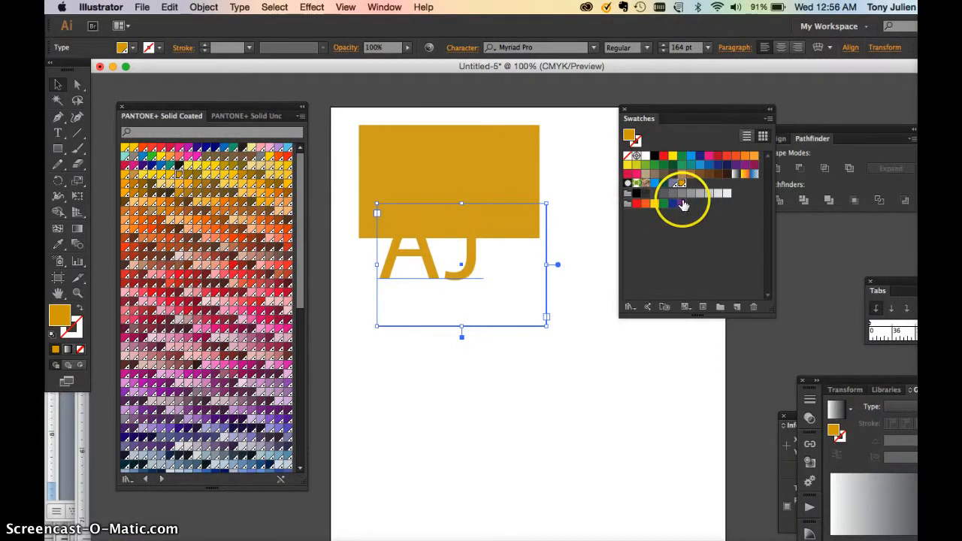
pyautogui.click(769, 121)
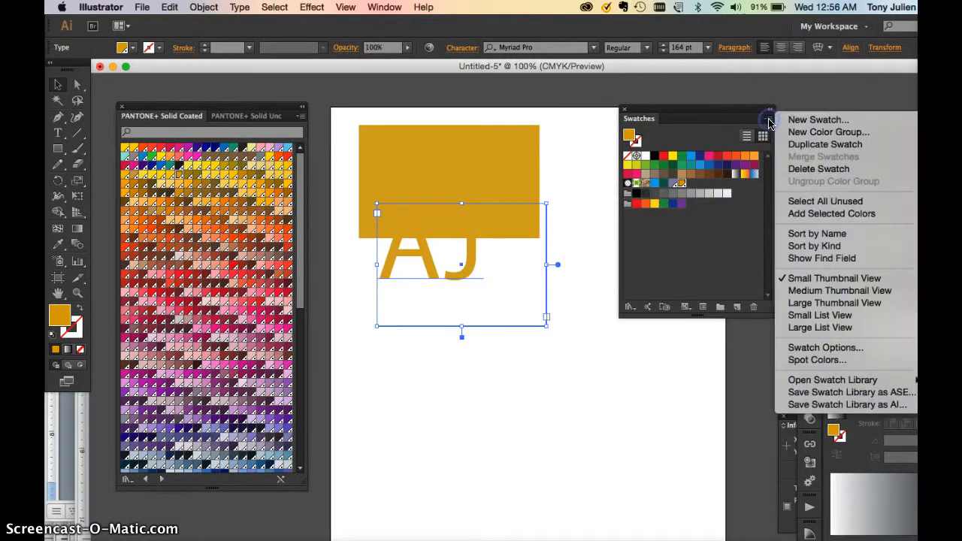
pyautogui.click(681, 182)
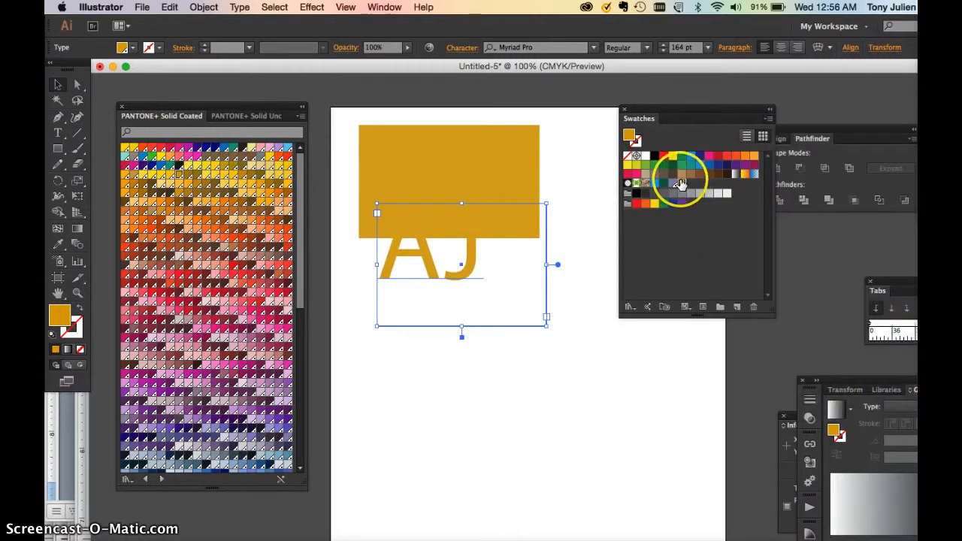
# Switch the PANTONE 110 C swatch's color mode to CMYK, trying Process Color but keeping Spot Color as its color type.
pyautogui.doubleClick(681, 183)
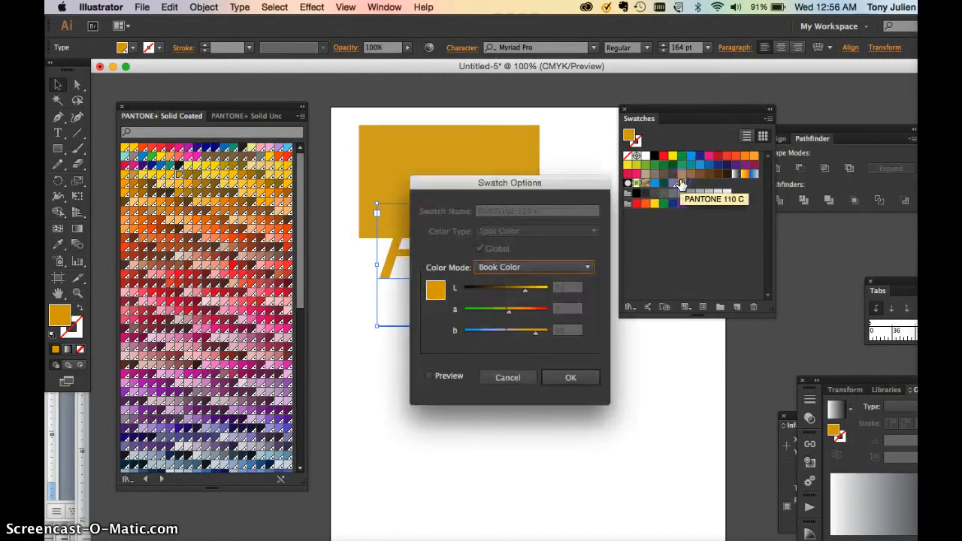
pyautogui.click(515, 268)
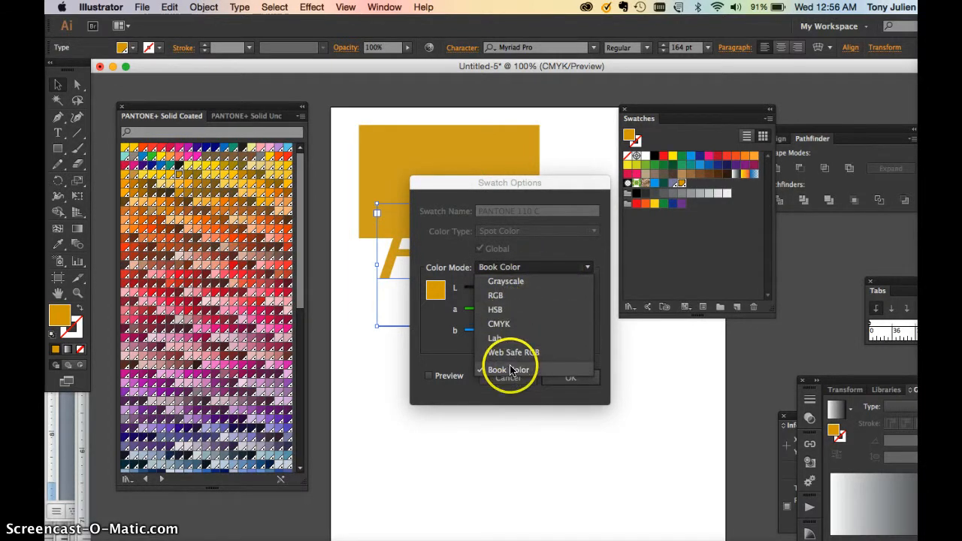
pyautogui.click(510, 323)
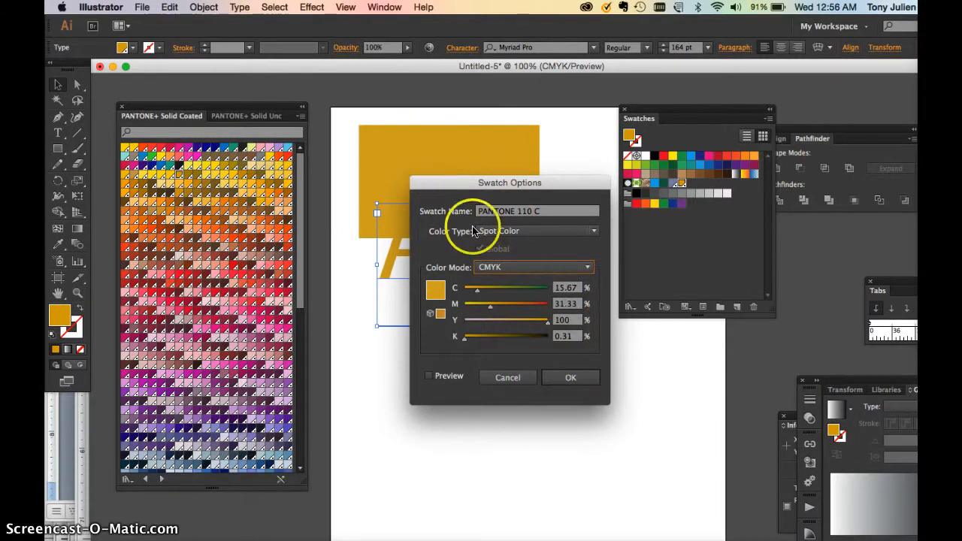
pyautogui.click(509, 268)
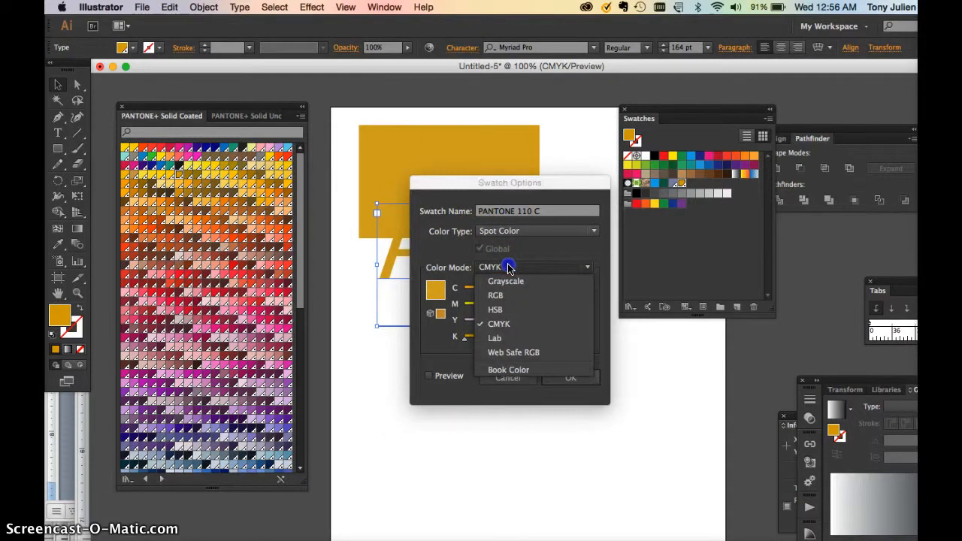
pyautogui.click(509, 269)
pyautogui.click(519, 233)
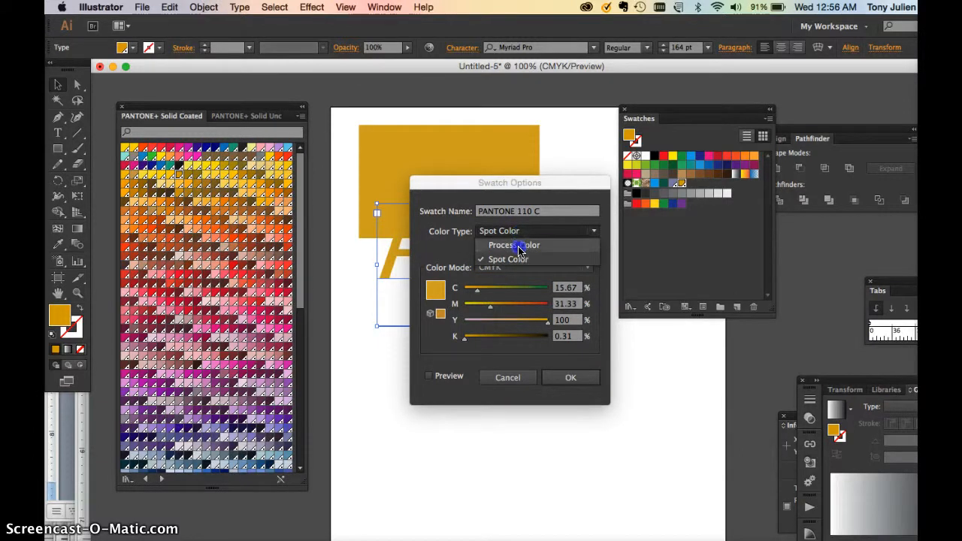
pyautogui.click(519, 250)
pyautogui.click(505, 230)
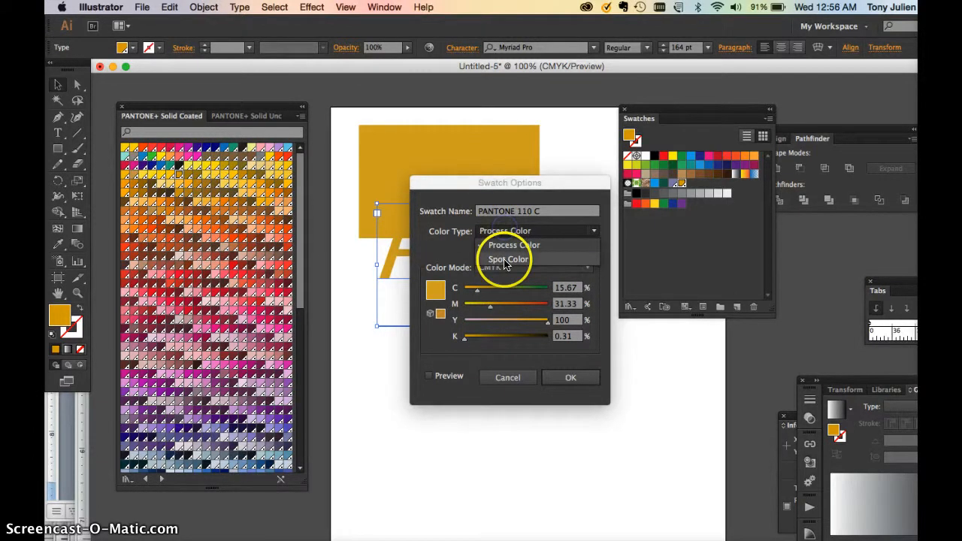
pyautogui.click(505, 259)
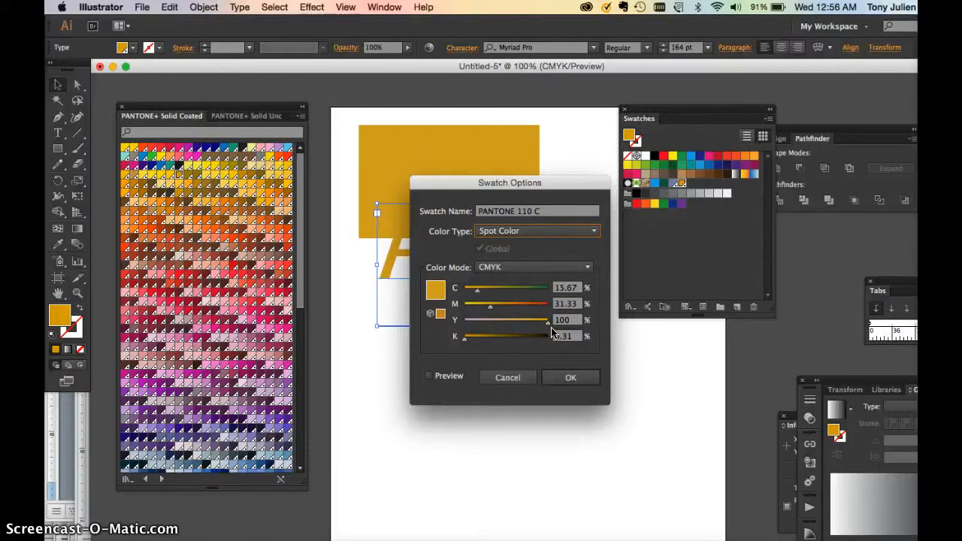
pyautogui.click(584, 378)
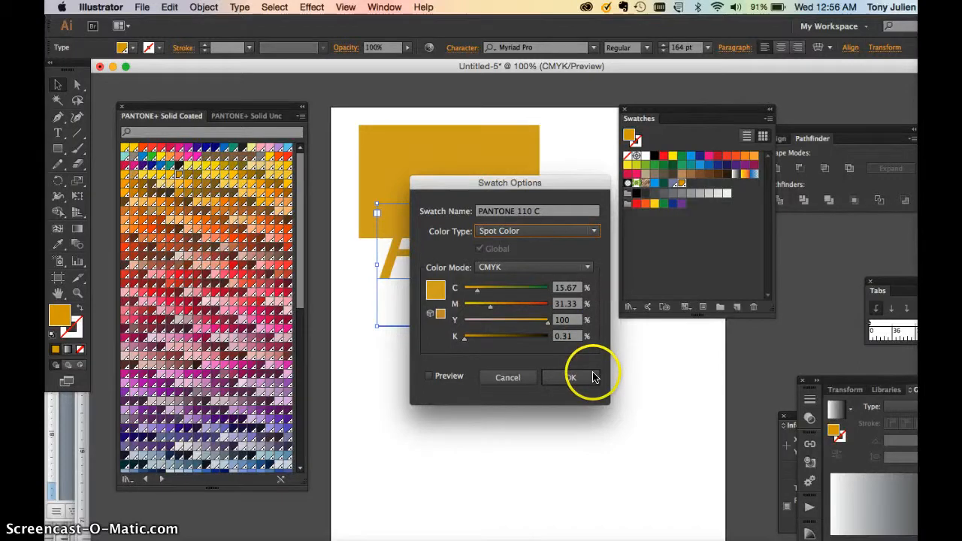
pyautogui.click(582, 382)
# Move the AJ text onto the gold rectangle and fill it with the muted purple spot swatch.
pyautogui.click(490, 283)
pyautogui.moveTo(458, 266); pyautogui.dragTo(473, 210)
pyautogui.click(673, 182)
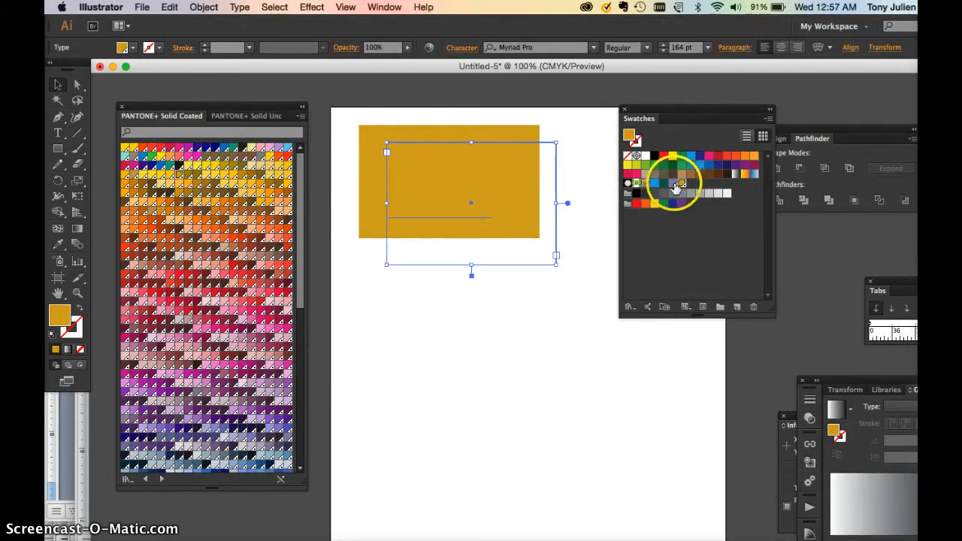
pyautogui.click(509, 311)
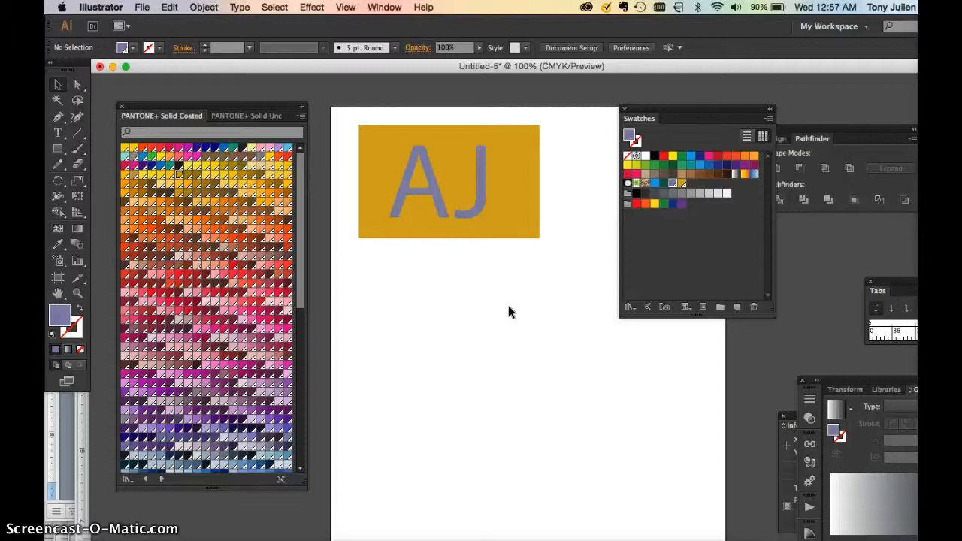
# Fill the rectangle with a linear white-to-black gradient, arranging the swatches and the detached gradient settings near the artwork.
pyautogui.click(514, 172)
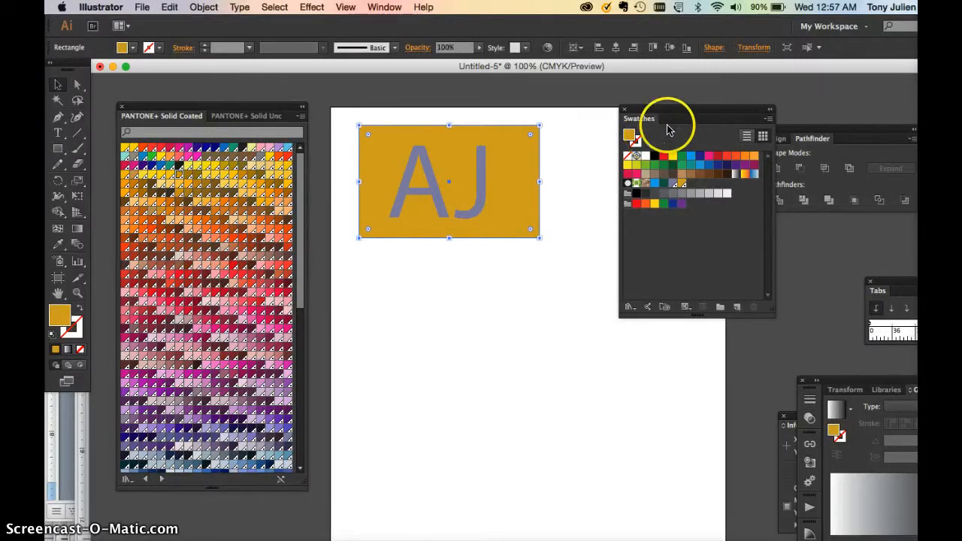
pyautogui.moveTo(680, 111); pyautogui.dragTo(561, 315)
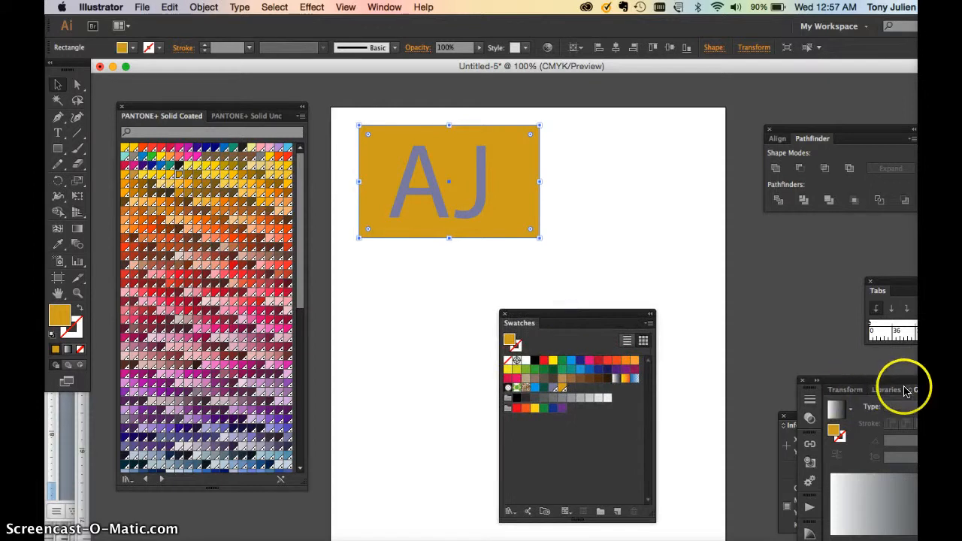
pyautogui.moveTo(906, 391); pyautogui.dragTo(603, 118)
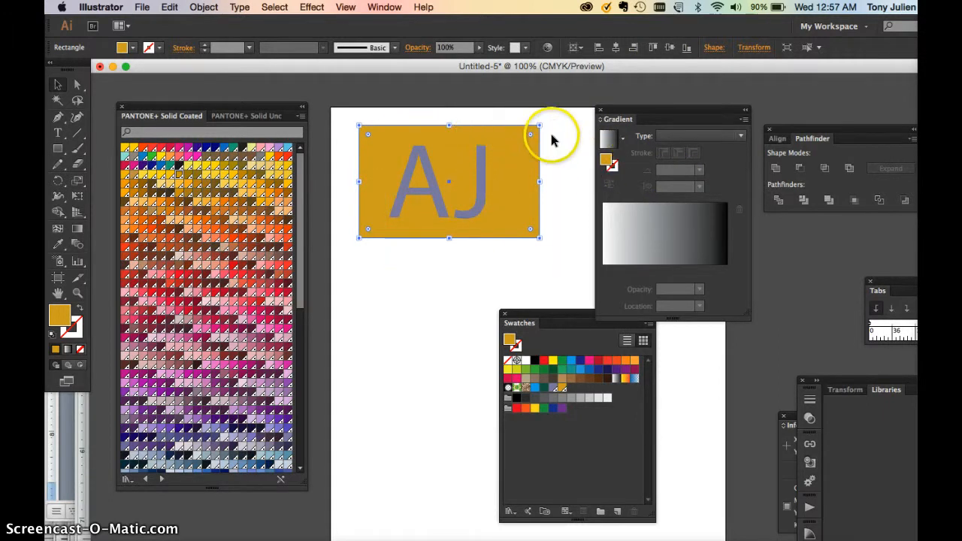
pyautogui.click(672, 135)
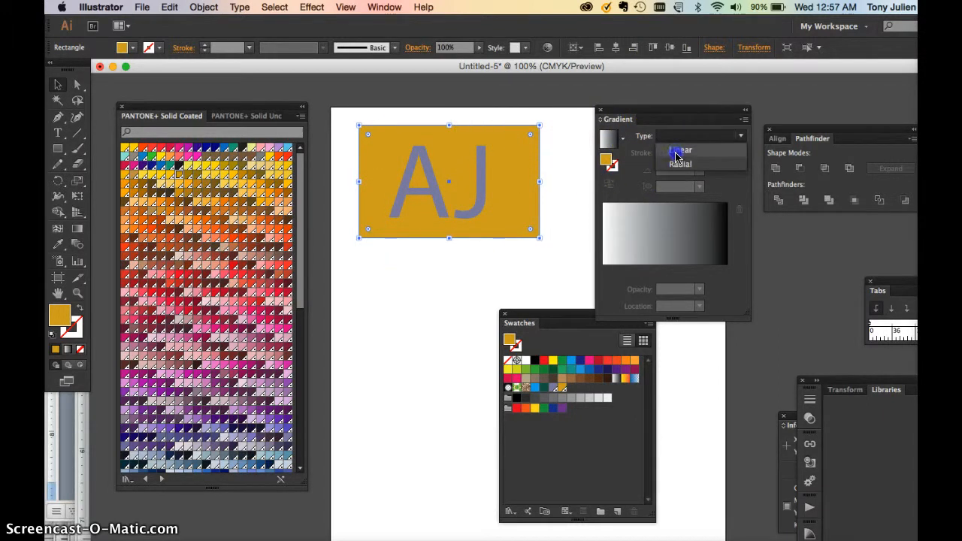
pyautogui.click(675, 149)
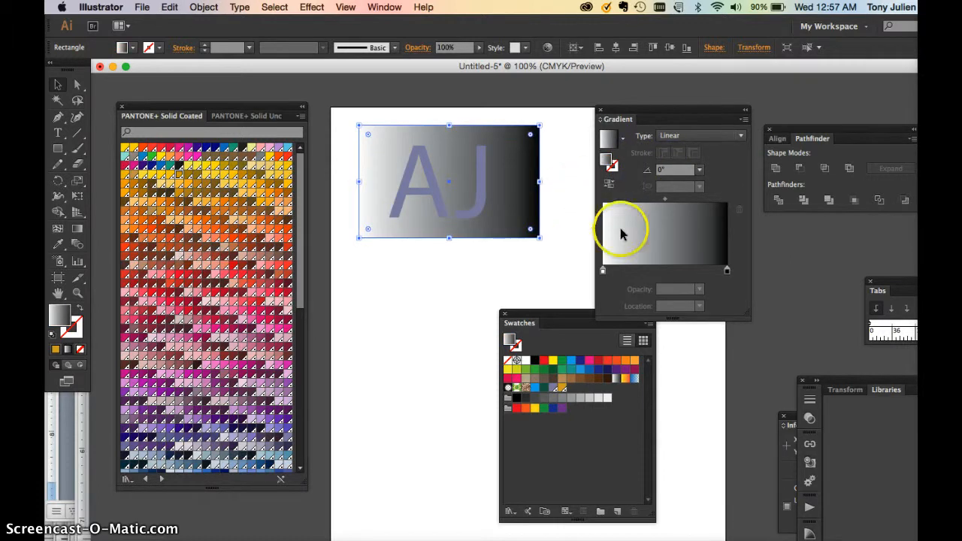
# Move the AJ text below the rectangle and give it a linear gradient fill with a green start stop.
pyautogui.click(481, 171)
pyautogui.moveTo(473, 204); pyautogui.dragTo(431, 378)
pyautogui.moveTo(568, 314); pyautogui.dragTo(458, 264)
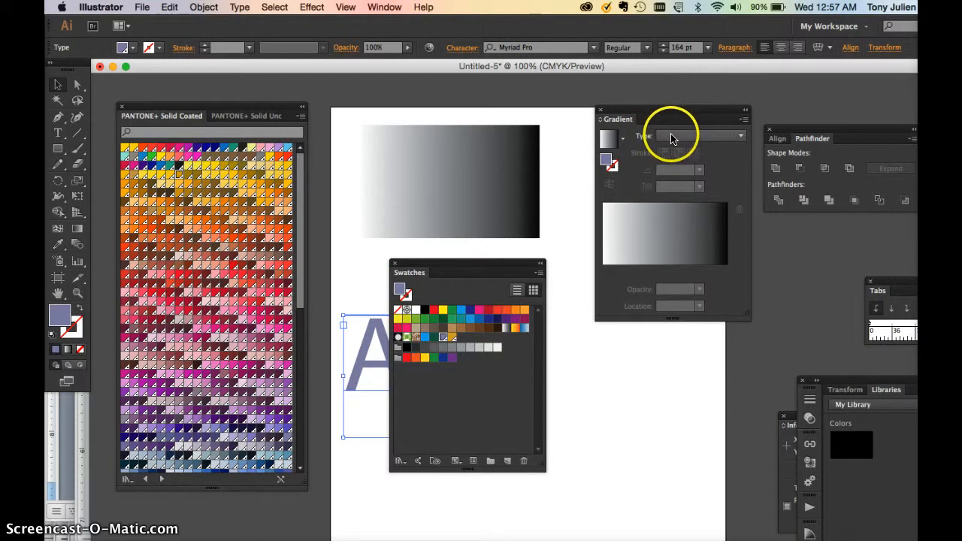
pyautogui.click(451, 322)
pyautogui.moveTo(562, 280); pyautogui.dragTo(603, 263)
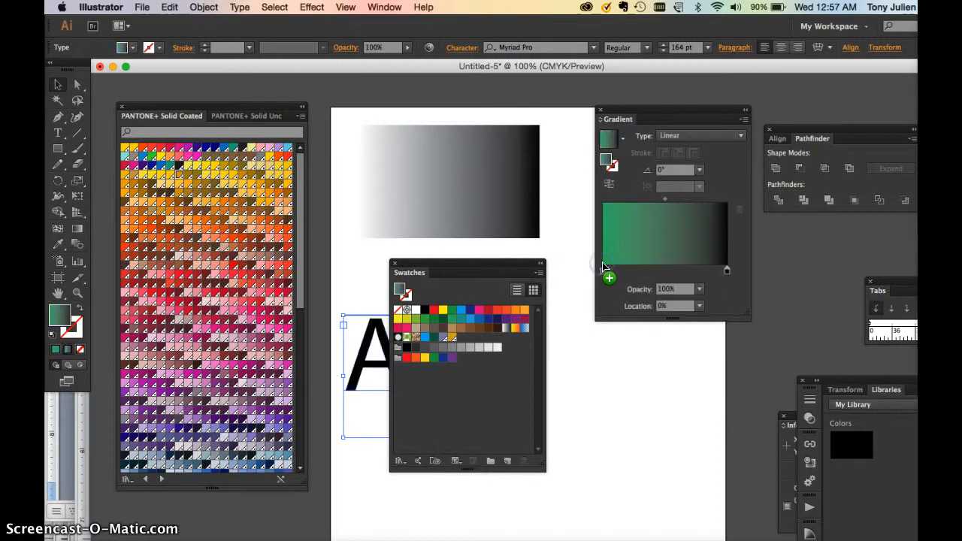
# Set the rectangle's linear gradient to run from a green start stop to a dark green end stop.
pyautogui.click(486, 213)
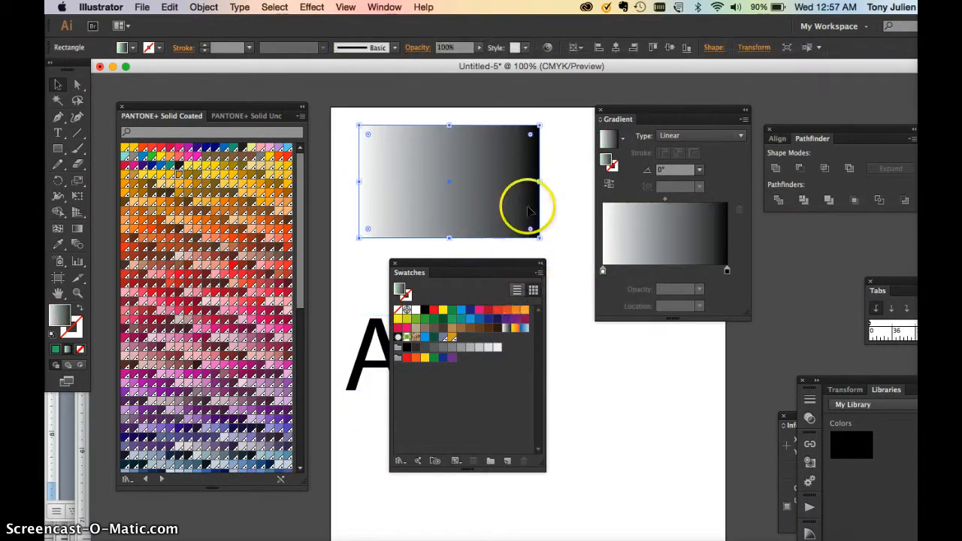
pyautogui.moveTo(490, 268); pyautogui.dragTo(509, 267)
pyautogui.moveTo(471, 318); pyautogui.dragTo(603, 272)
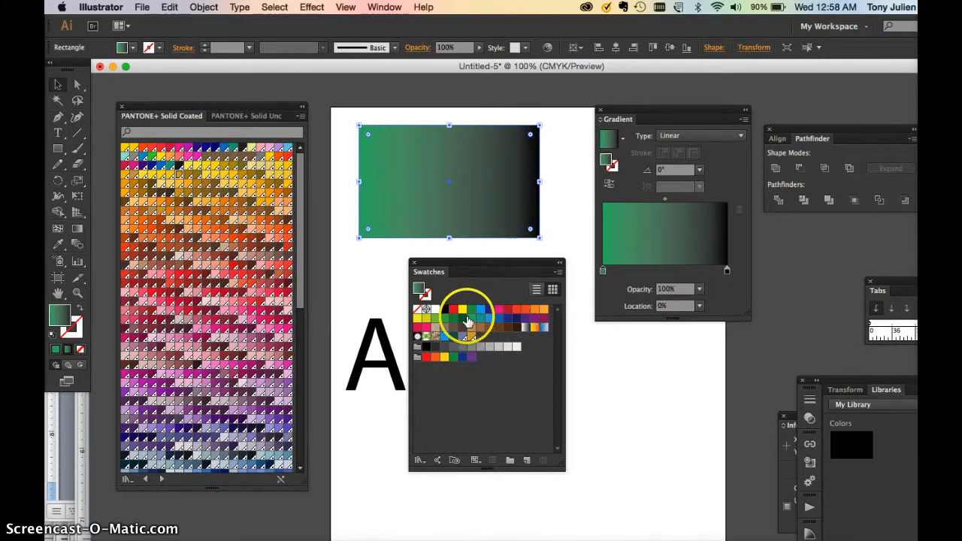
pyautogui.moveTo(463, 318); pyautogui.dragTo(729, 276)
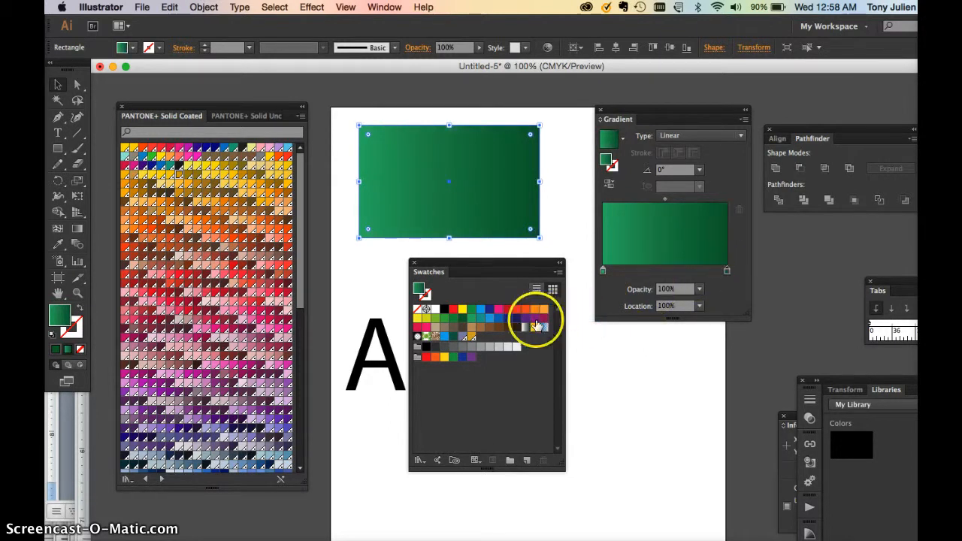
# Try blue and red swatches for the rectangle's gradient end stop and yellow for its start stop.
pyautogui.moveTo(508, 320); pyautogui.dragTo(728, 276)
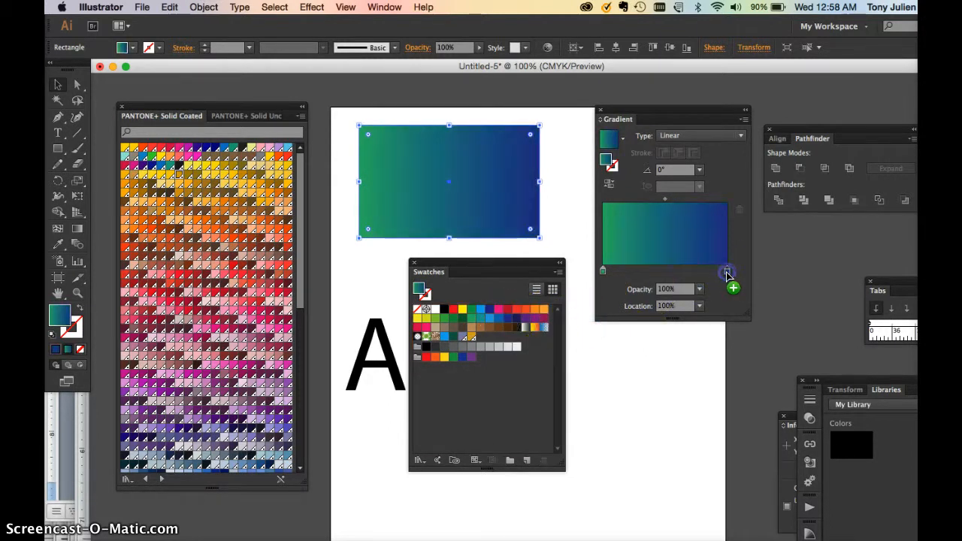
pyautogui.moveTo(510, 313); pyautogui.dragTo(729, 276)
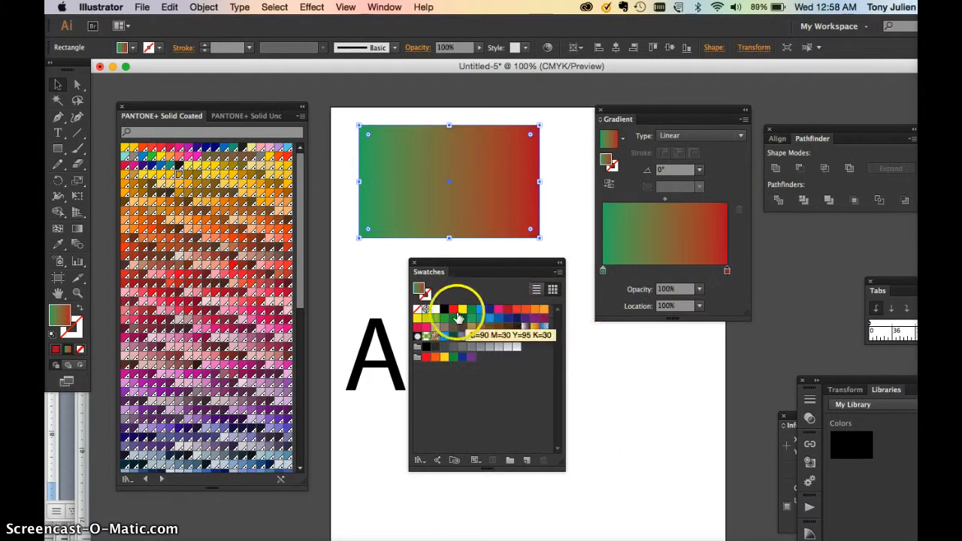
pyautogui.moveTo(463, 309); pyautogui.dragTo(604, 277)
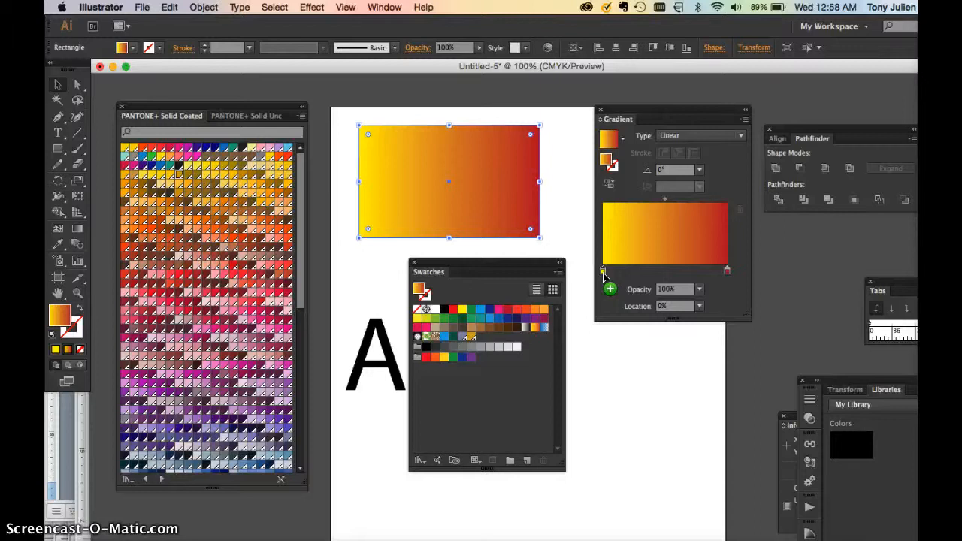
# Recolour the rectangle's gradient from dark blue at the start to purple at the end, and set its angle to -90°.
pyautogui.moveTo(525, 319); pyautogui.dragTo(727, 271)
pyautogui.moveTo(516, 318); pyautogui.dragTo(603, 272)
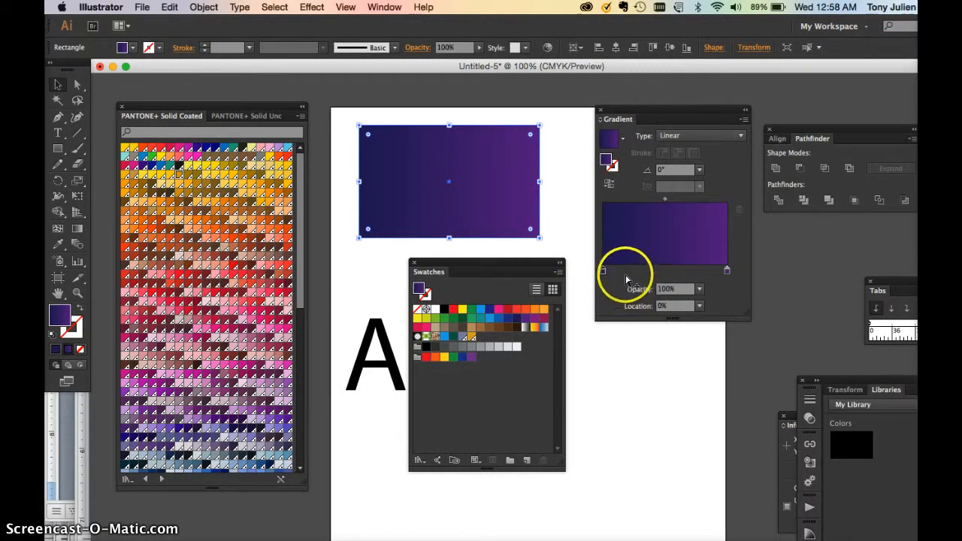
pyautogui.click(662, 172)
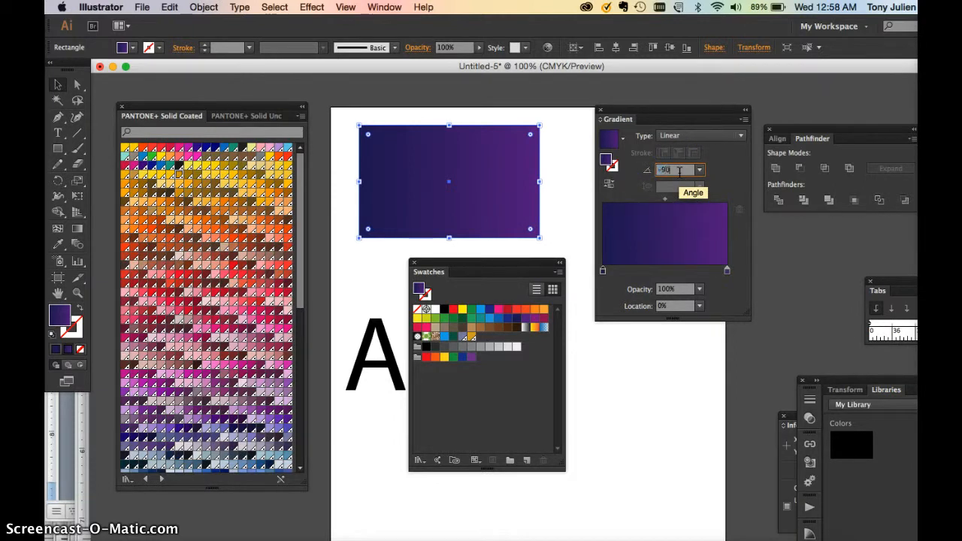
pyautogui.press('Return')
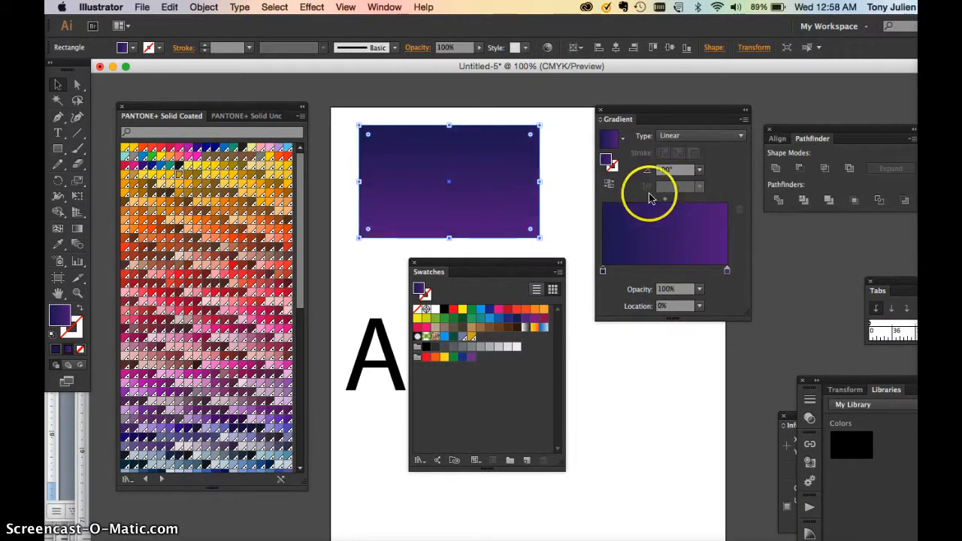
# Set the angle of the rectangle's gradient to 90°.
pyautogui.click(662, 171)
pyautogui.write('90')
pyautogui.press('Return')
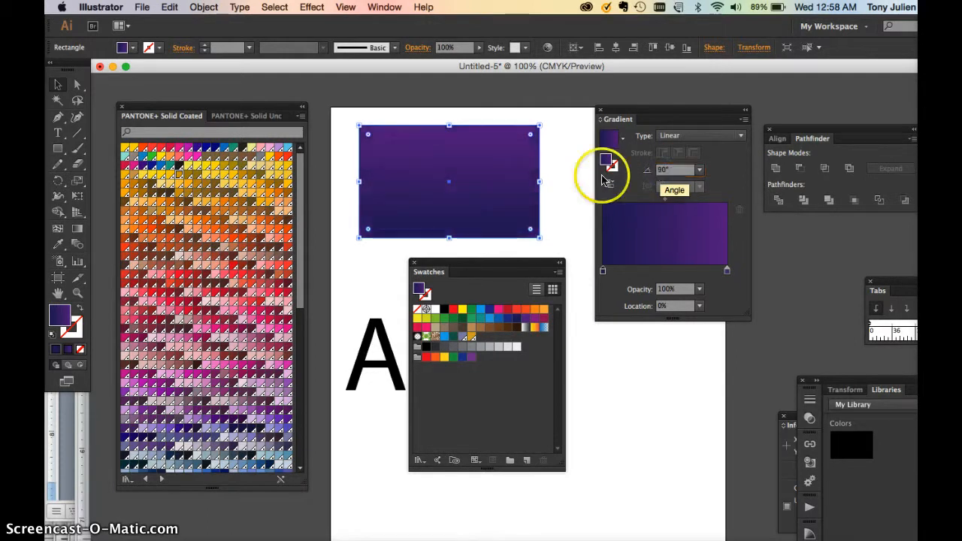
# Set the angle of the rectangle's linear gradient to 180°.
pyautogui.click(651, 172)
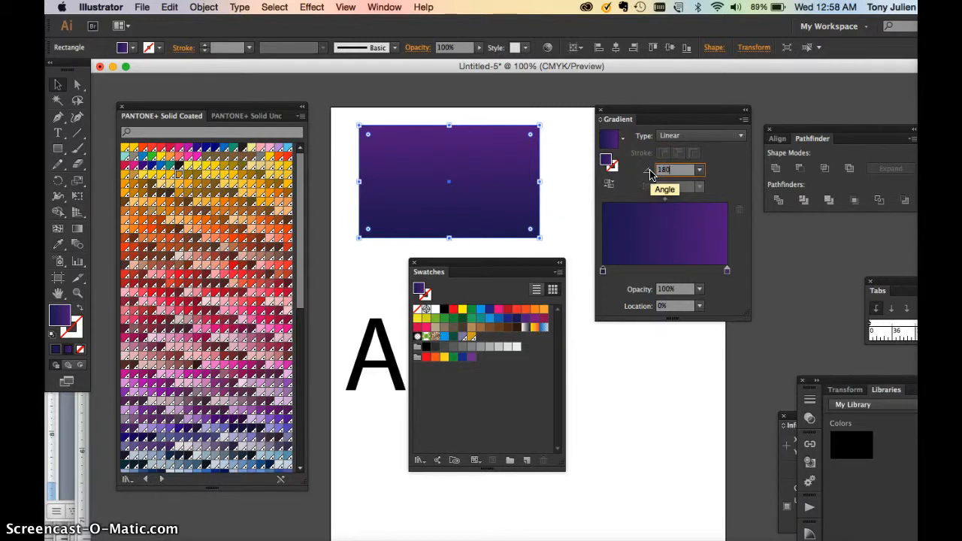
pyautogui.press('Return')
pyautogui.click(660, 174)
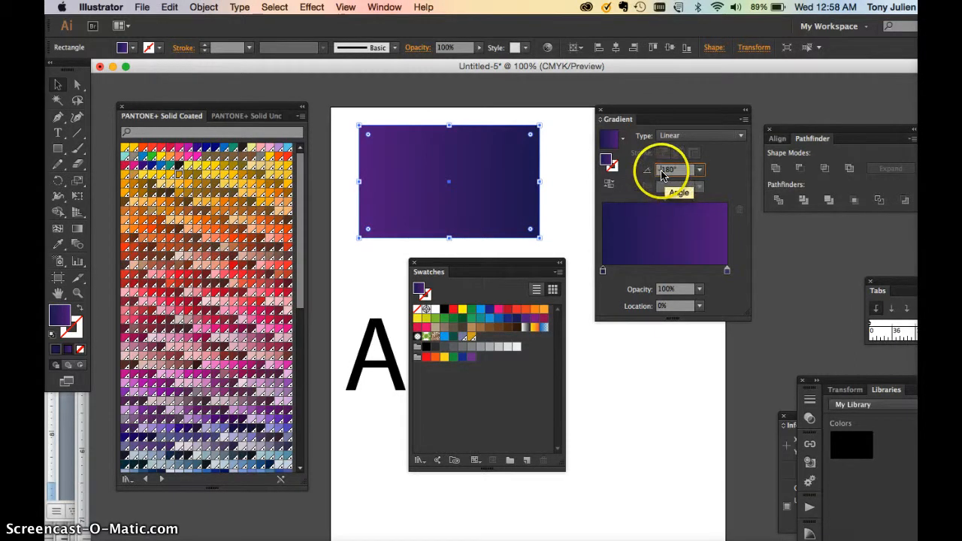
# Try the radial type for the rectangle's gradient and return it to linear.
pyautogui.click(679, 135)
pyautogui.click(686, 152)
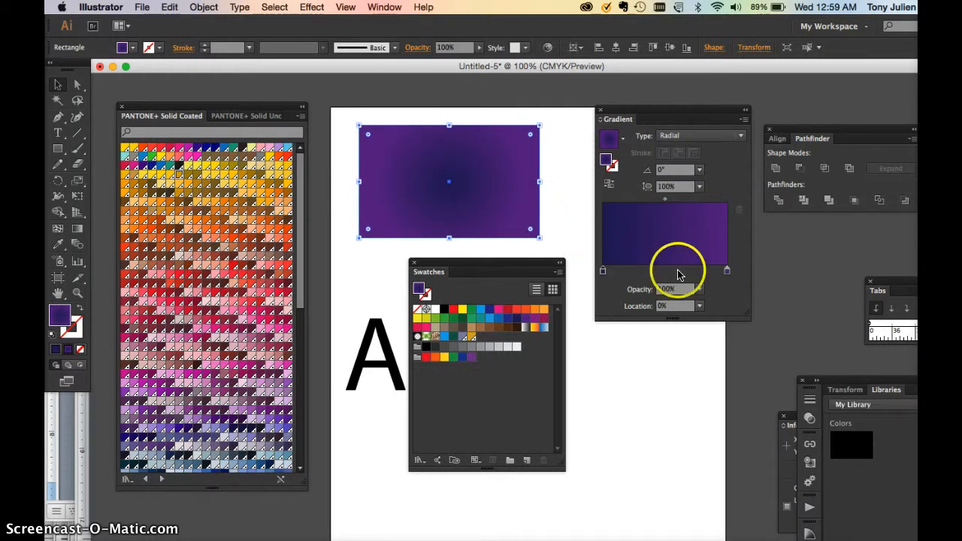
pyautogui.click(727, 272)
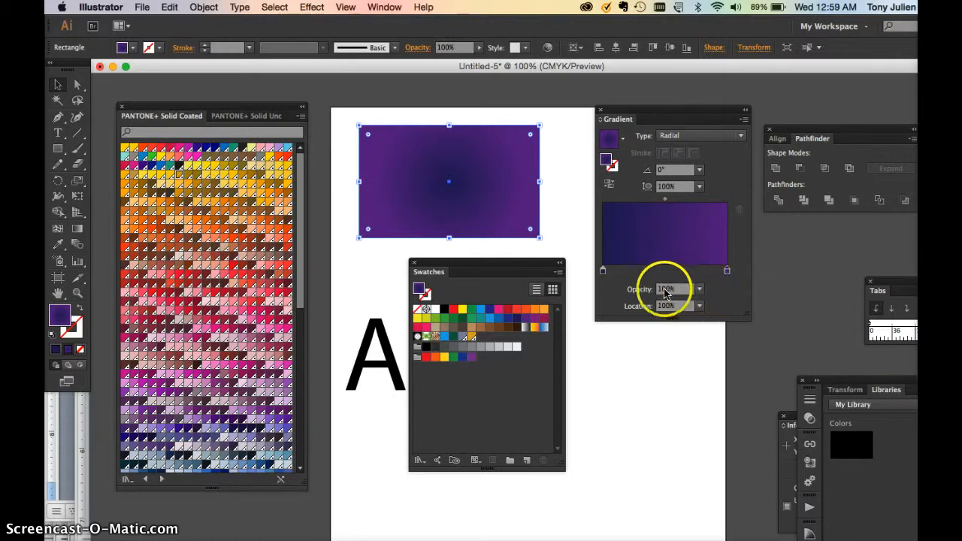
pyautogui.click(685, 145)
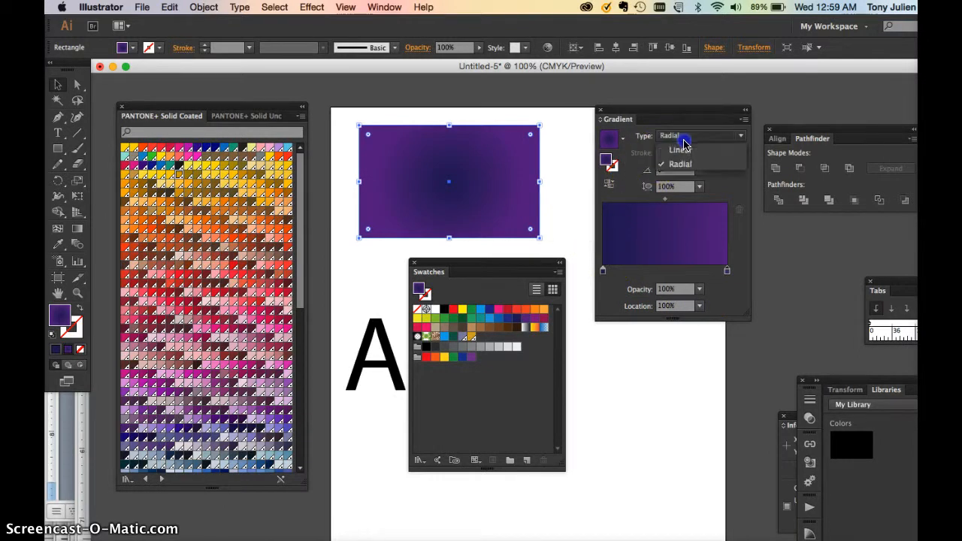
pyautogui.click(685, 154)
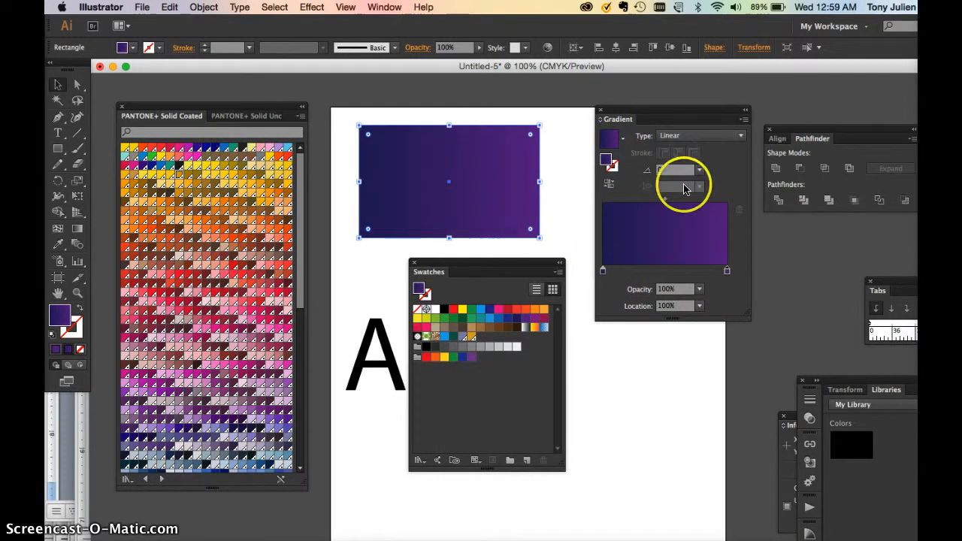
# Set the opacity of the dark blue start stop in the rectangle's gradient to 60%.
pyautogui.click(604, 271)
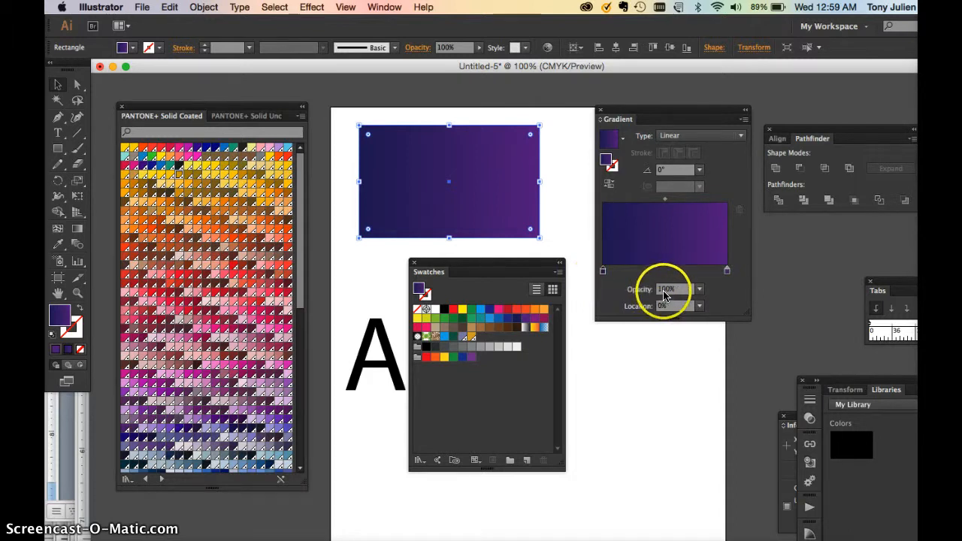
pyautogui.click(667, 290)
pyautogui.click(603, 272)
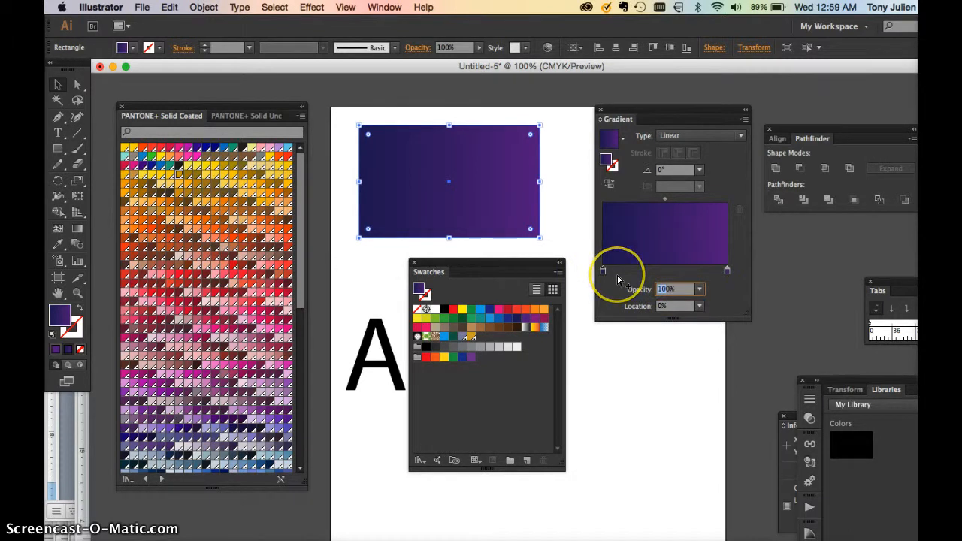
pyautogui.doubleClick(660, 290)
pyautogui.write('60')
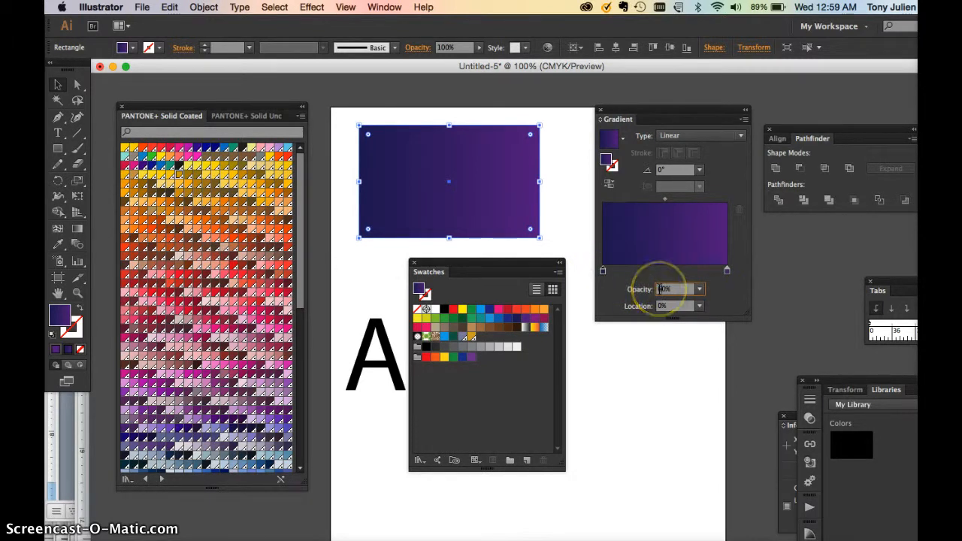
pyautogui.press('Return')
# Set the opacity of the purple end stop in the rectangle's gradient to 20%.
pyautogui.click(727, 271)
pyautogui.click(679, 287)
pyautogui.click(647, 292)
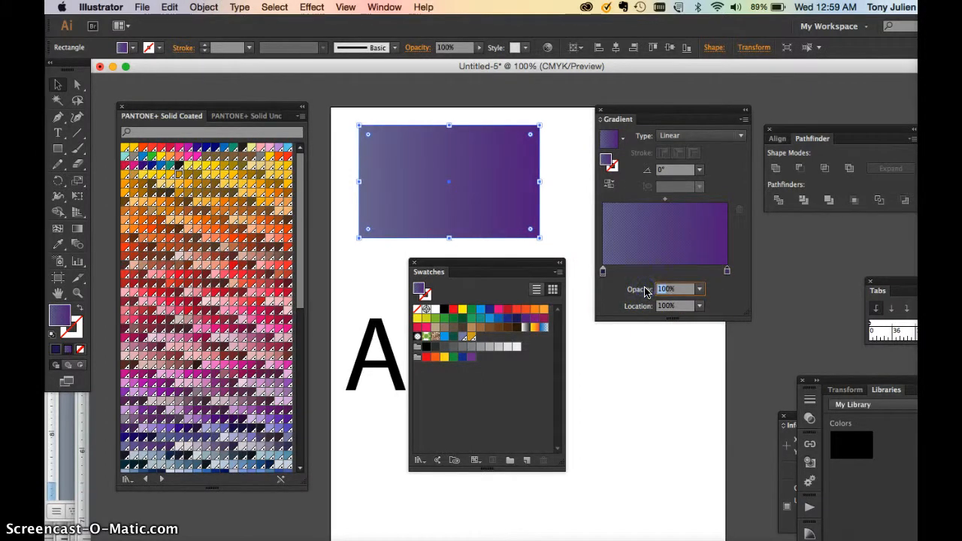
pyautogui.write('20')
pyautogui.press('Return')
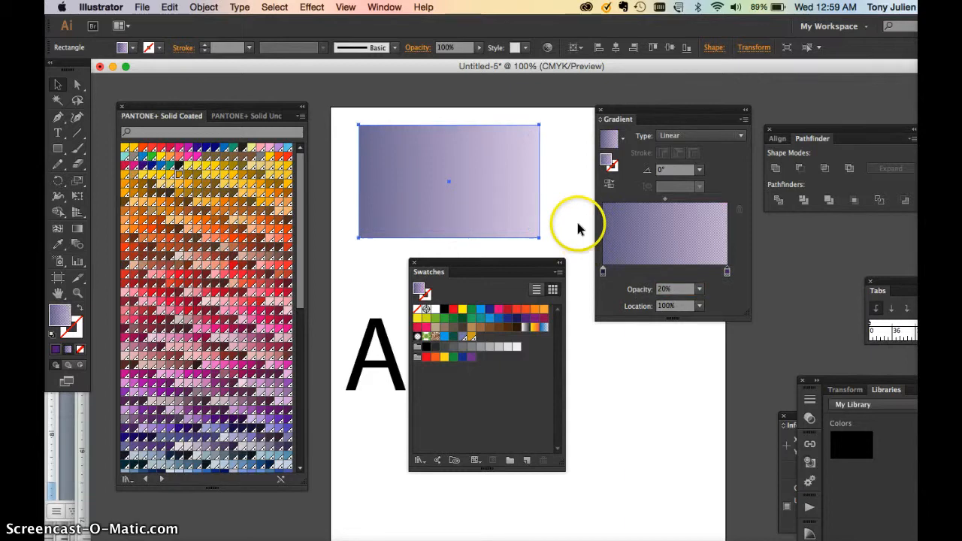
# View the faded gradient with the rectangle deselected and undo both stop opacity changes.
pyautogui.click(575, 229)
pyautogui.moveTo(521, 264); pyautogui.dragTo(566, 280)
pyautogui.click(484, 227)
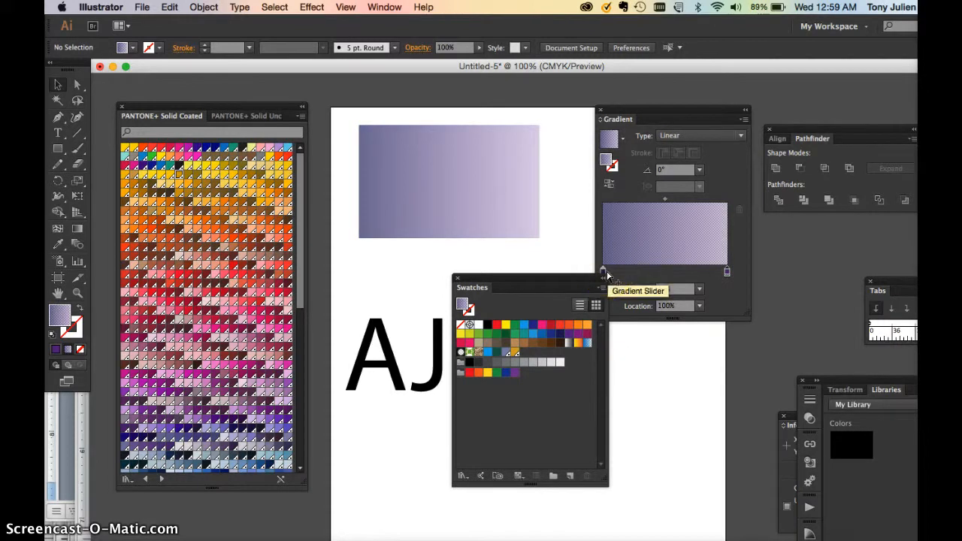
pyautogui.press('super+z')
pyautogui.press('super+z')
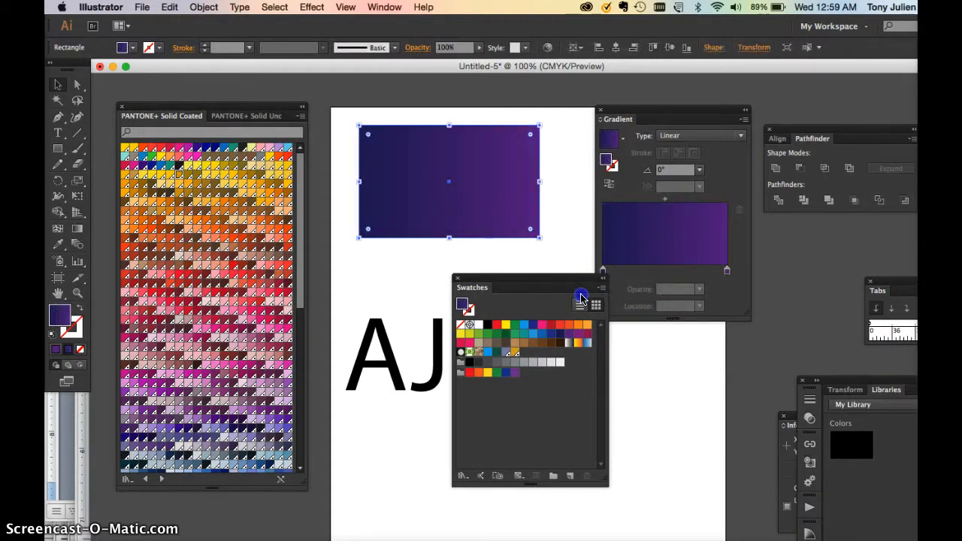
# Move the Swatches panel clear of the AJ lettering and reselect the gradient rectangle.
pyautogui.moveTo(581, 298); pyautogui.dragTo(672, 364)
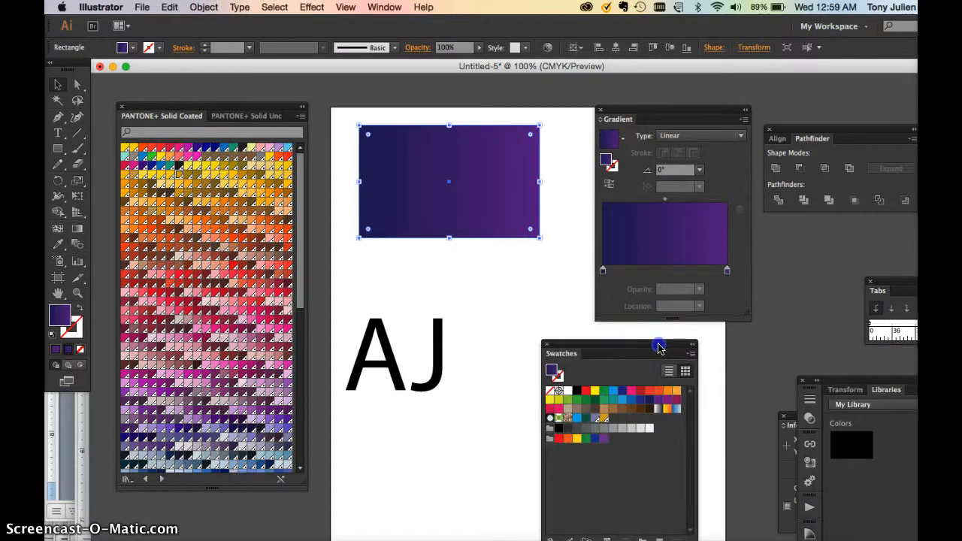
pyautogui.click(438, 280)
pyautogui.click(436, 178)
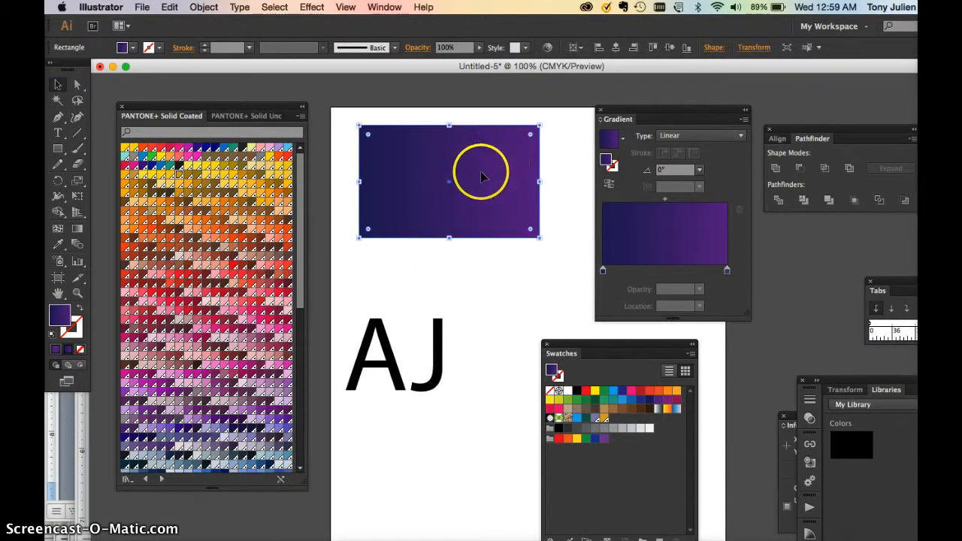
# Set the overall opacity of the gradient rectangle to 20%.
pyautogui.click(446, 51)
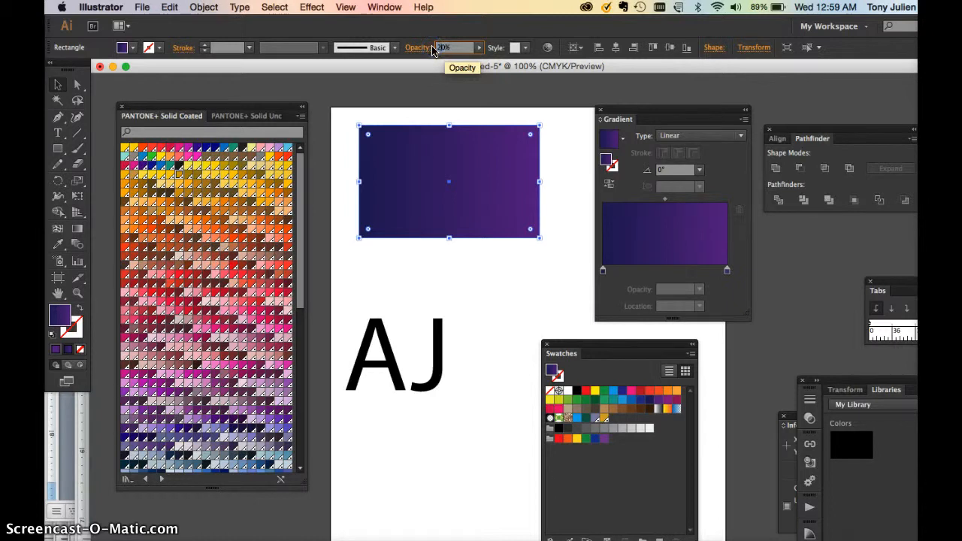
pyautogui.click(431, 49)
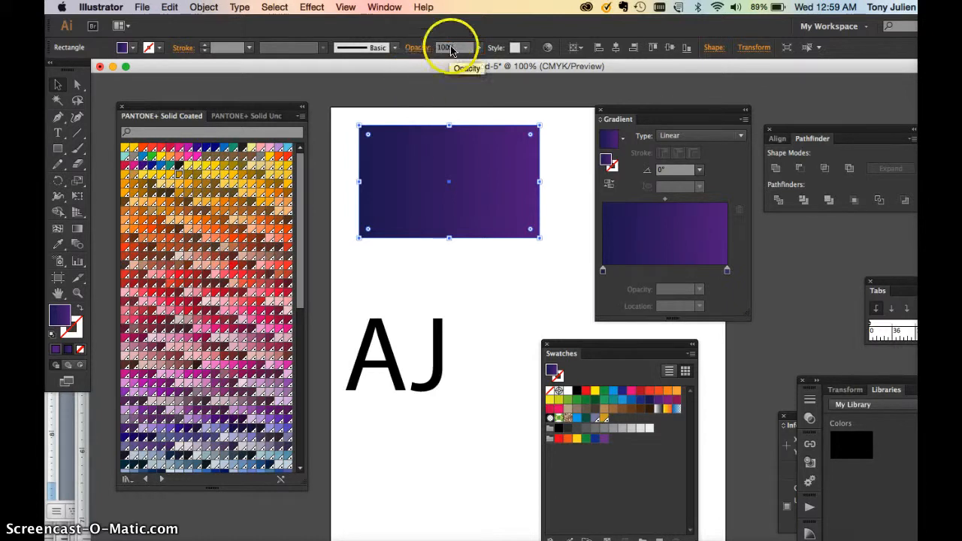
pyautogui.write('20%')
pyautogui.press('Return')
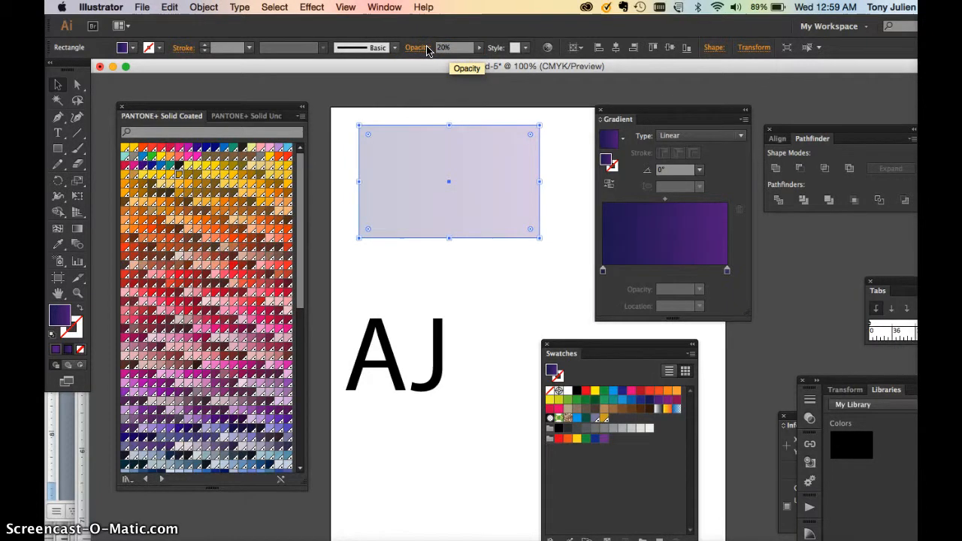
# Set the overall opacity of the gradient rectangle to 60% and deselect it.
pyautogui.click(457, 275)
pyautogui.click(427, 50)
pyautogui.write('60%')
pyautogui.press('Return')
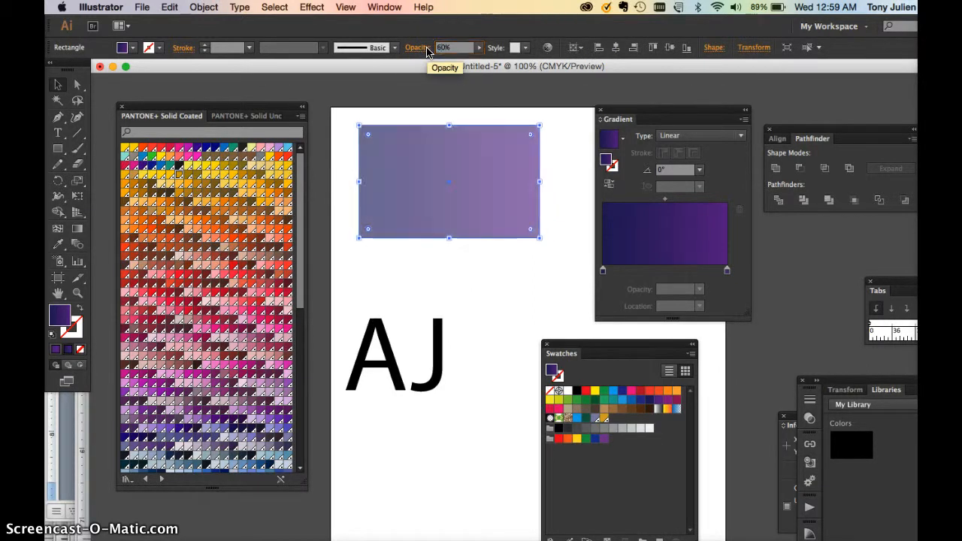
pyautogui.click(488, 297)
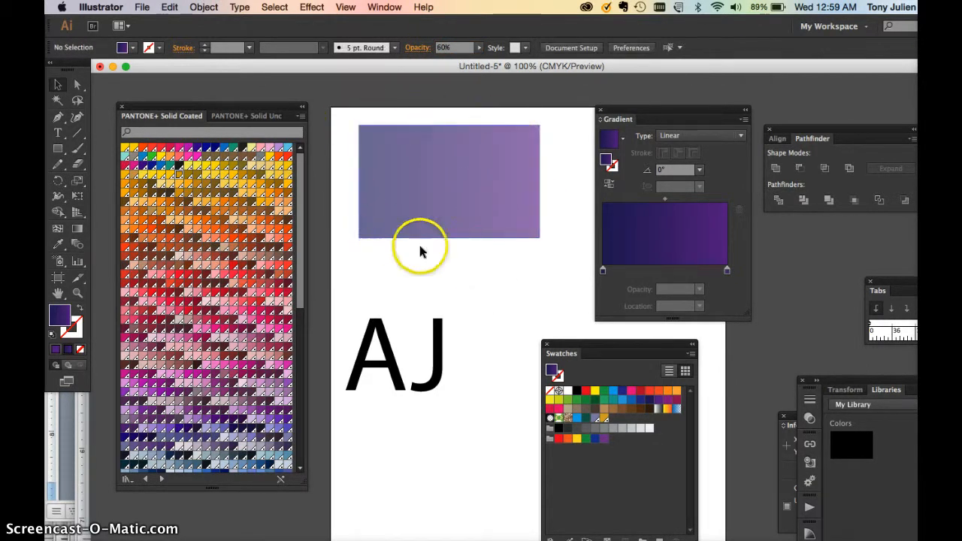
# Try a solid red swatch as the rectangle's fill and reapply the dark blue to purple gradient.
pyautogui.click(518, 209)
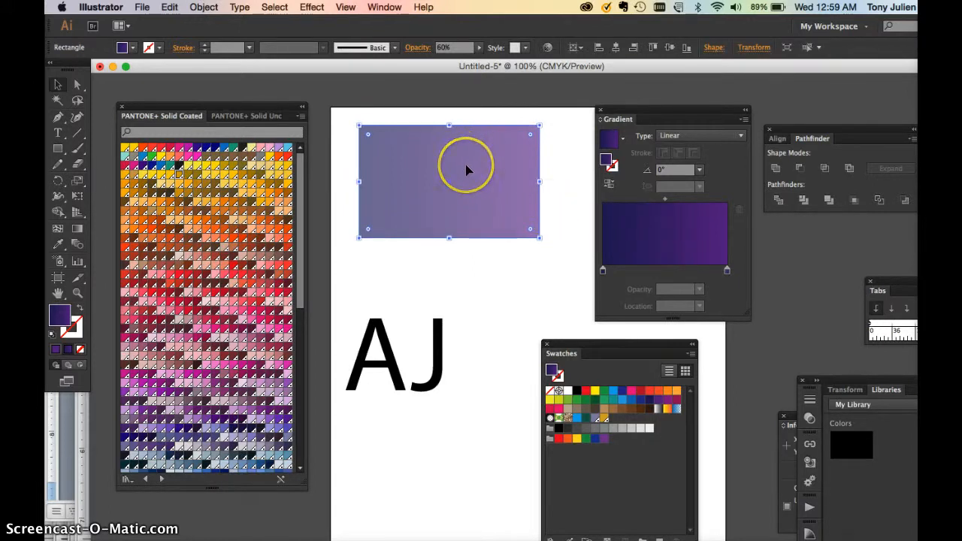
pyautogui.click(586, 391)
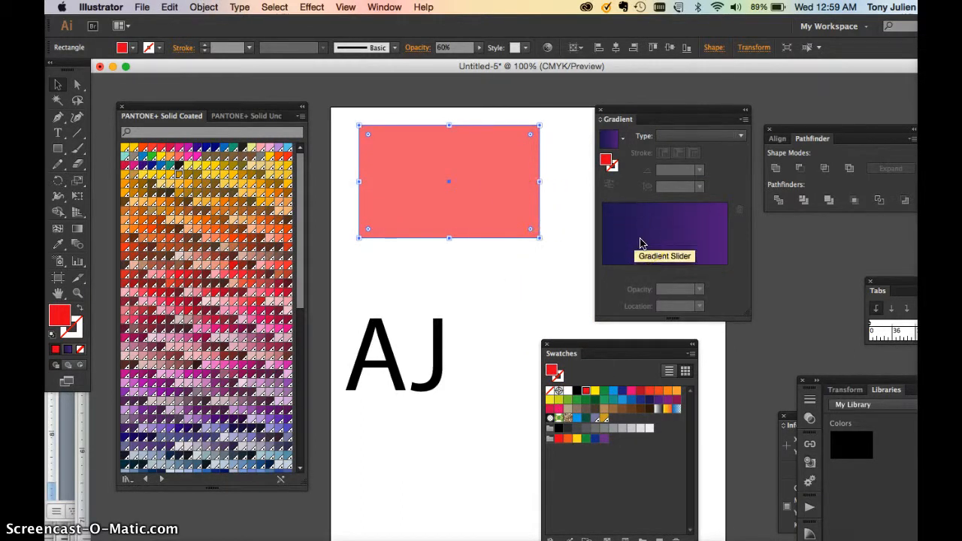
pyautogui.moveTo(641, 243); pyautogui.dragTo(478, 256)
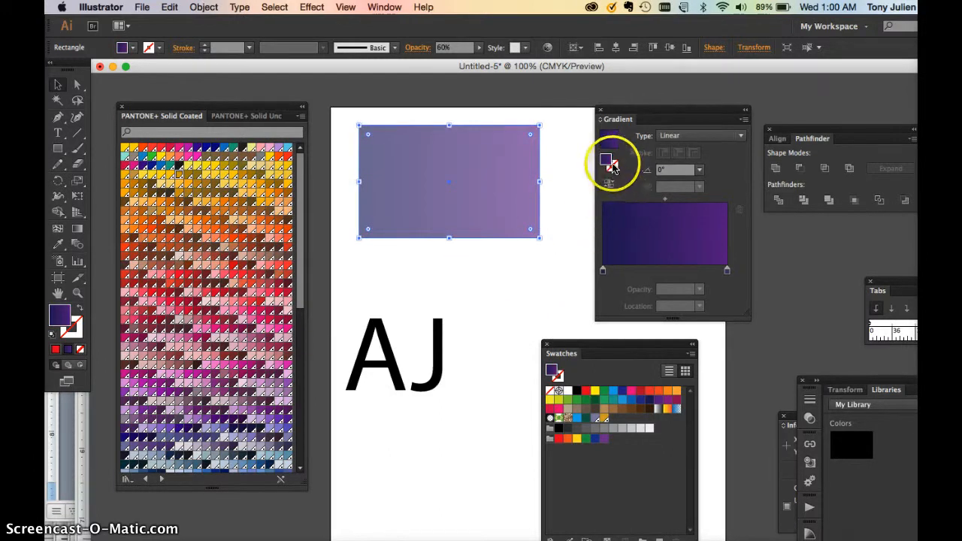
# Save the dark blue to purple gradient as a swatch and set the rectangle's opacity to 100%.
pyautogui.moveTo(611, 393); pyautogui.dragTo(621, 440)
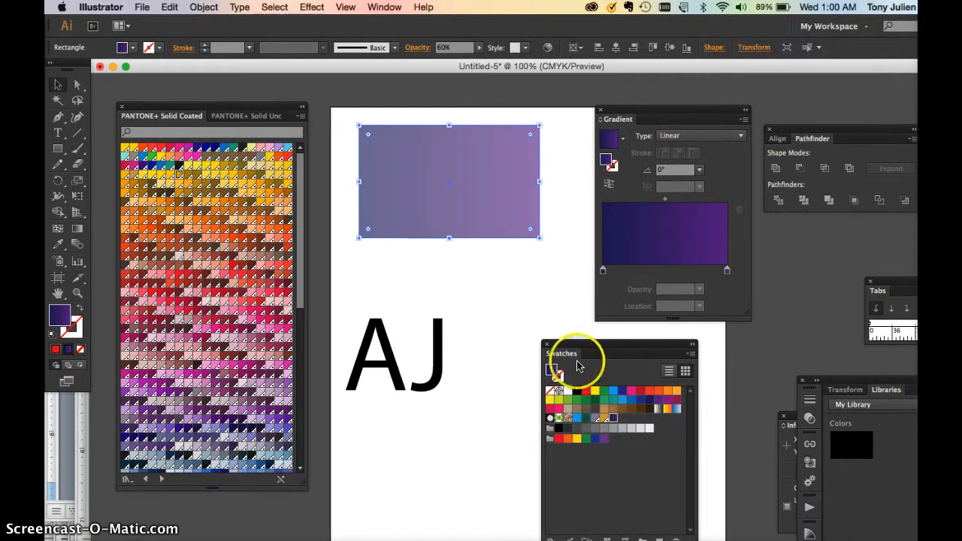
pyautogui.click(438, 216)
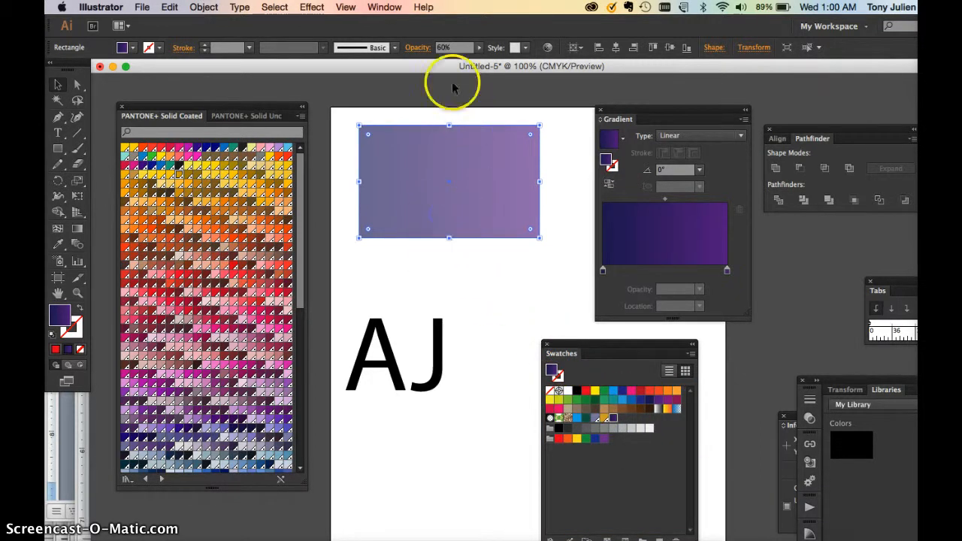
pyautogui.click(440, 47)
pyautogui.write('100%')
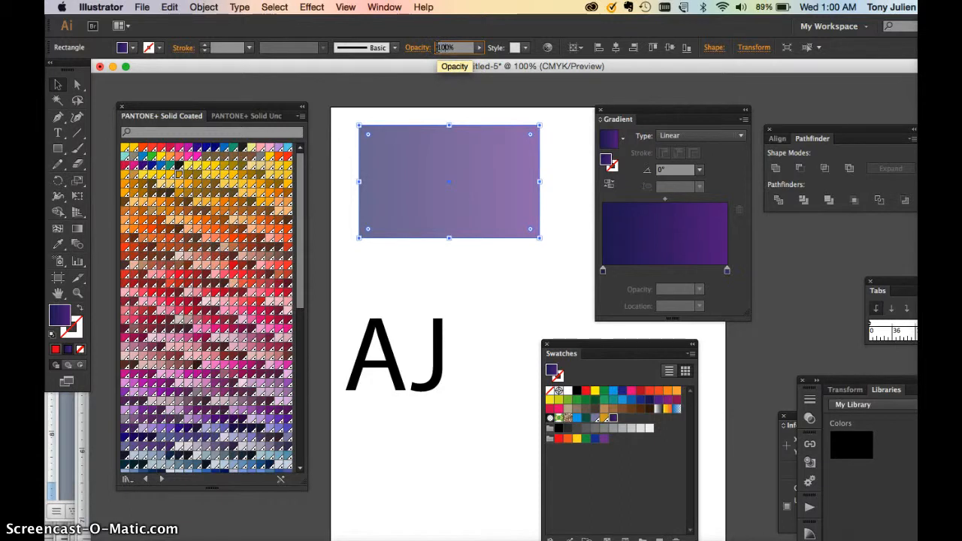
pyautogui.press('Return')
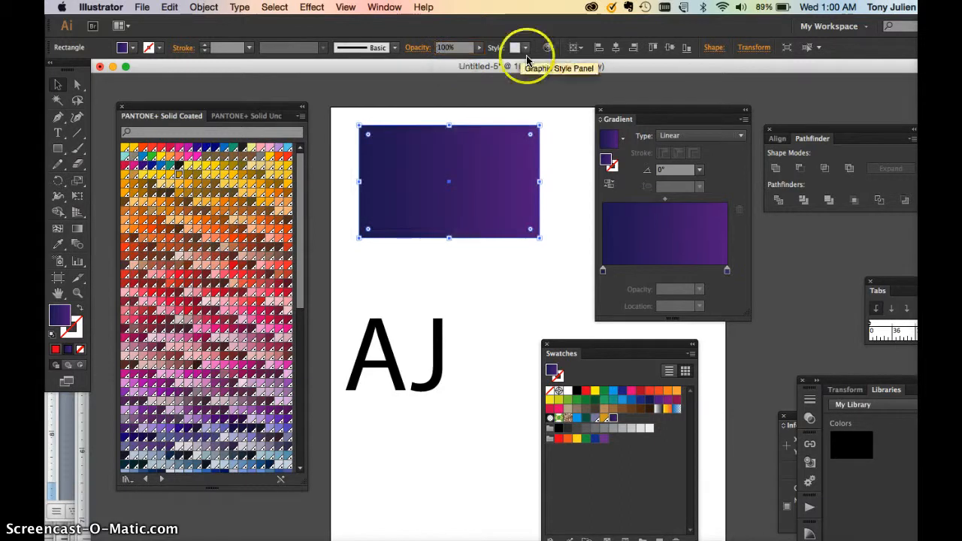
# Try a solid yellow fill on the rectangle and restore its gradient from the saved gradient swatch.
pyautogui.click(595, 390)
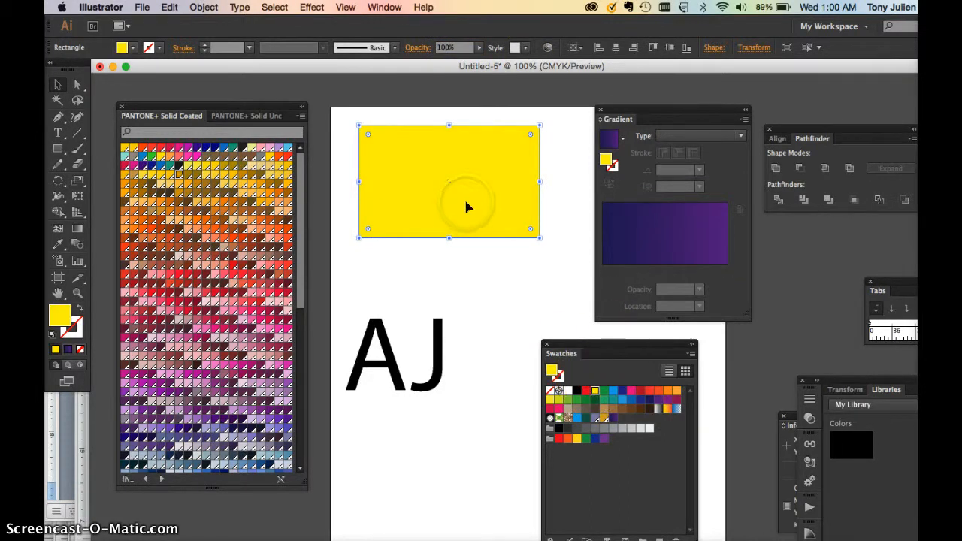
pyautogui.click(612, 419)
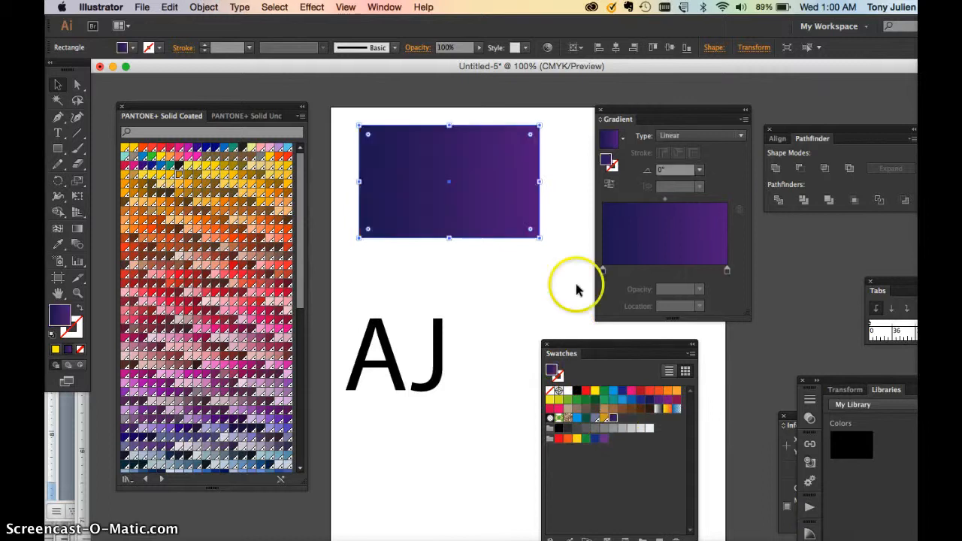
pyautogui.click(533, 266)
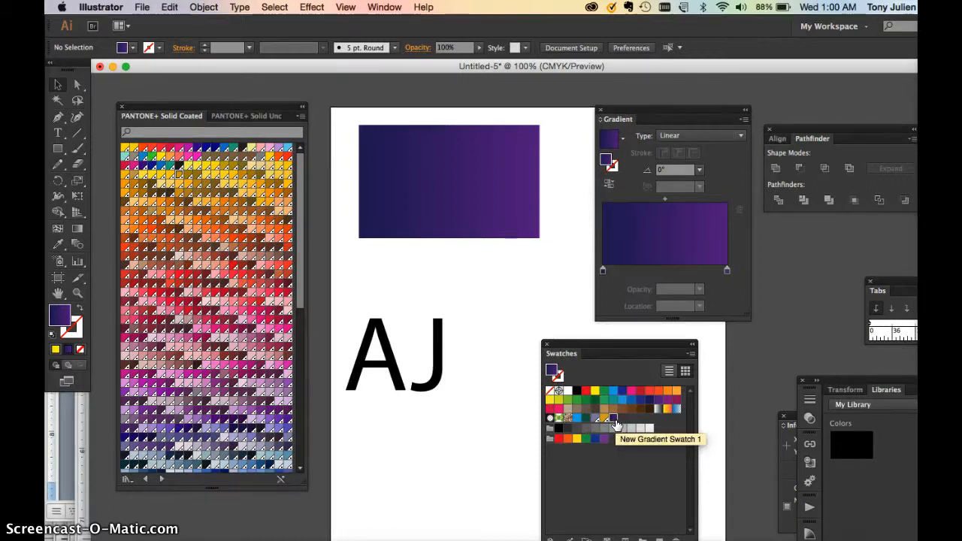
pyautogui.moveTo(600, 348); pyautogui.dragTo(589, 338)
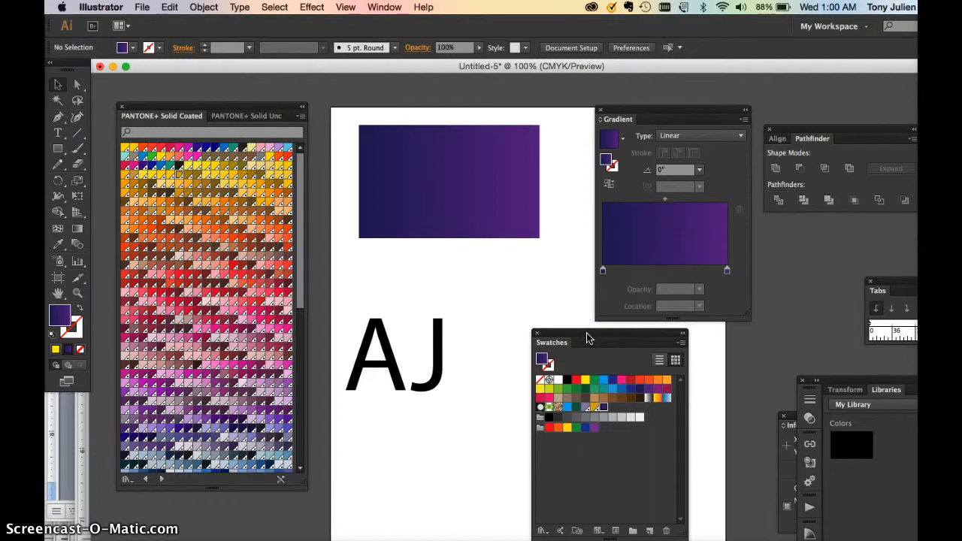